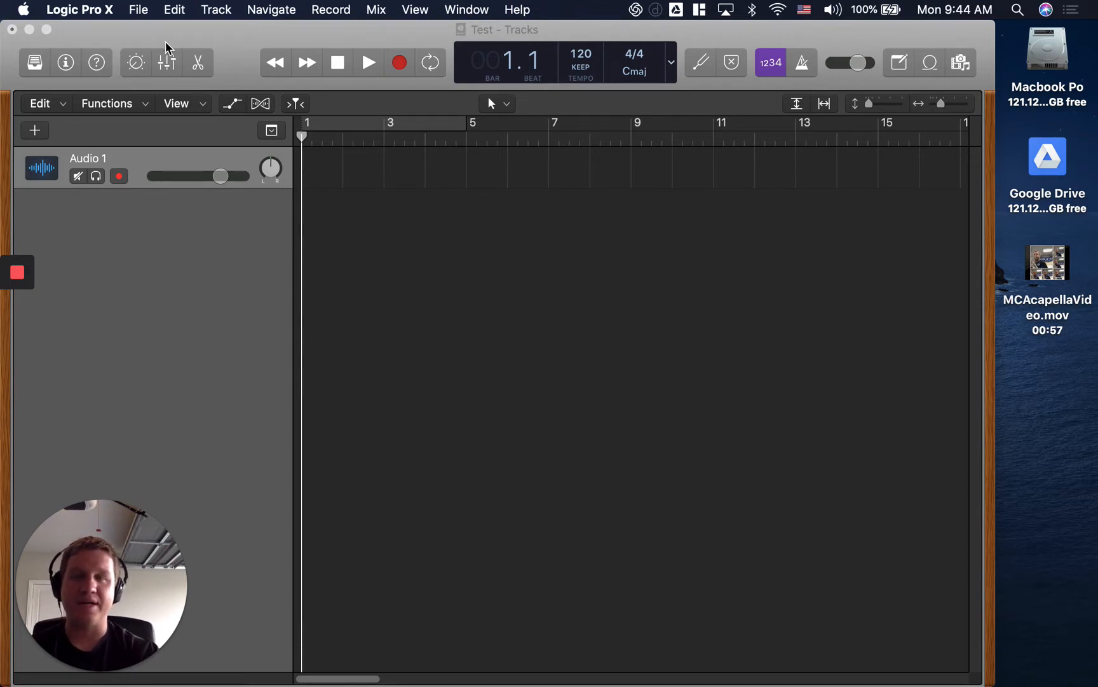
{"action": "left_click", "coordinate": [237, 44]}
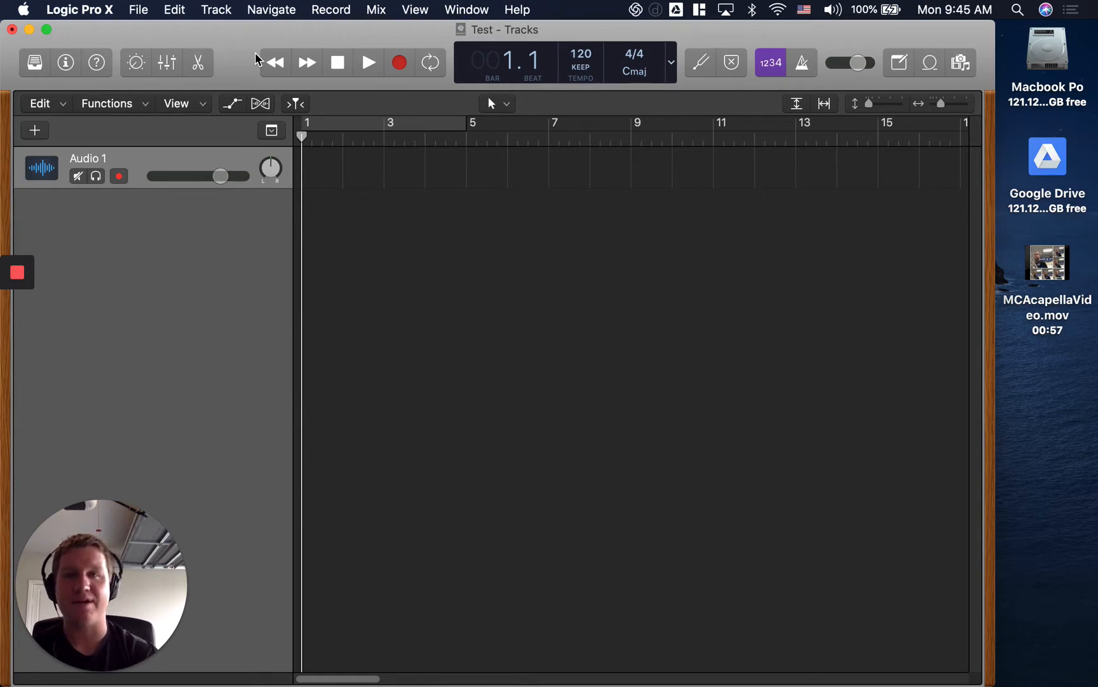
{"action": "left_click", "coordinate": [28, 30]}
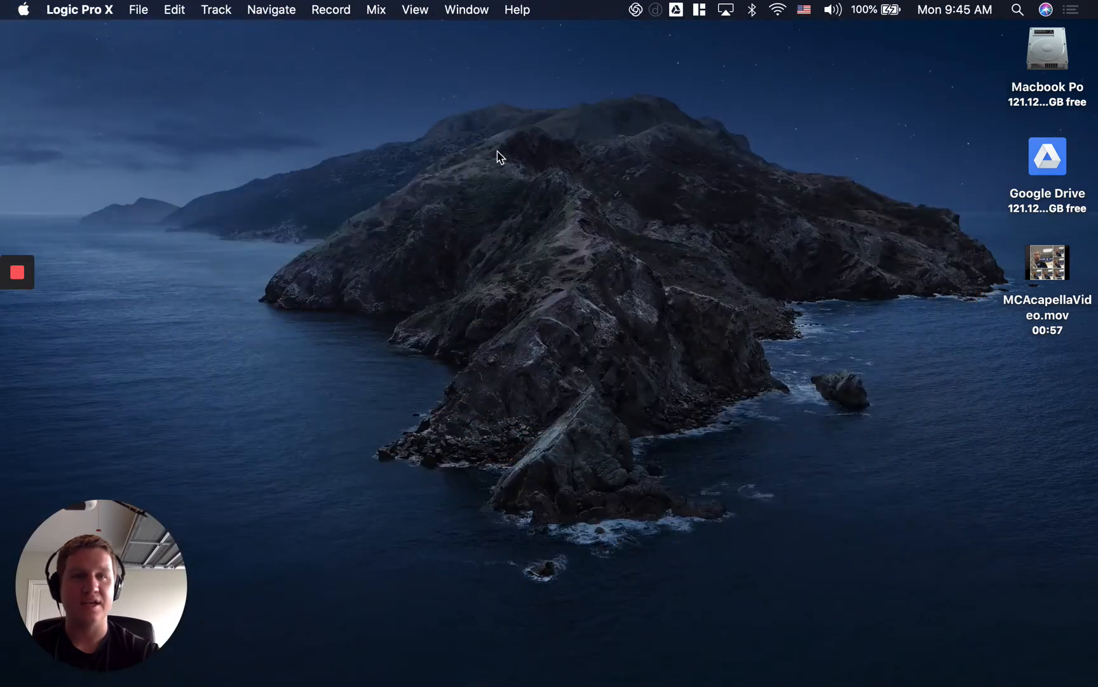
{"action": "left_click", "coordinate": [1050, 370]}
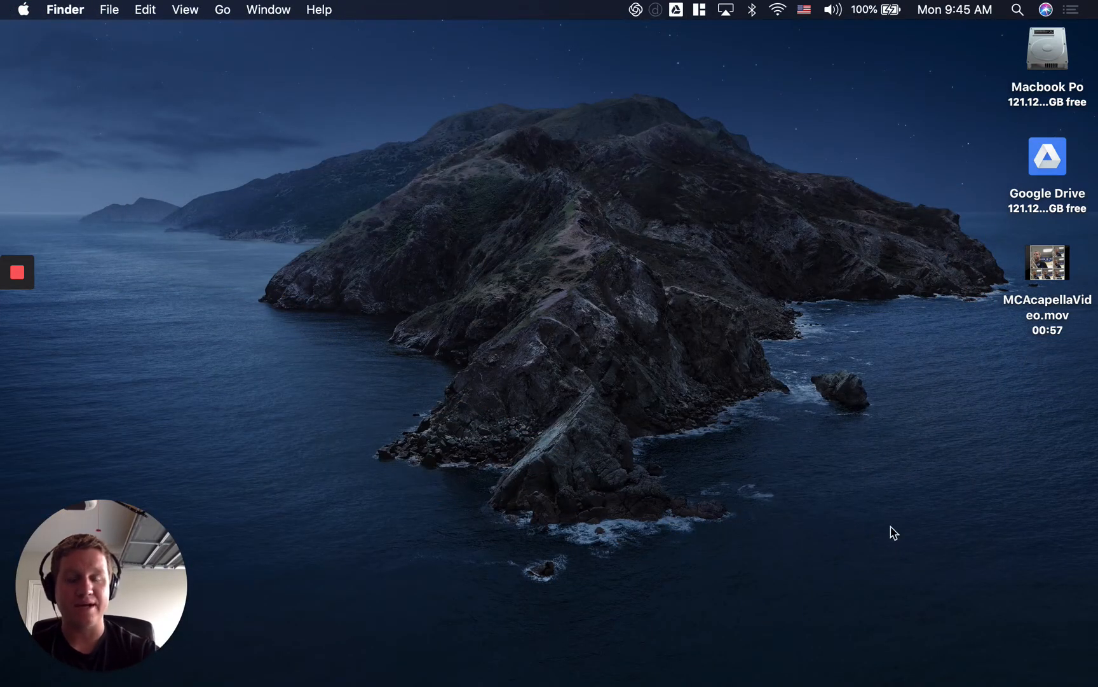
{"action": "left_click", "coordinate": [805, 673]}
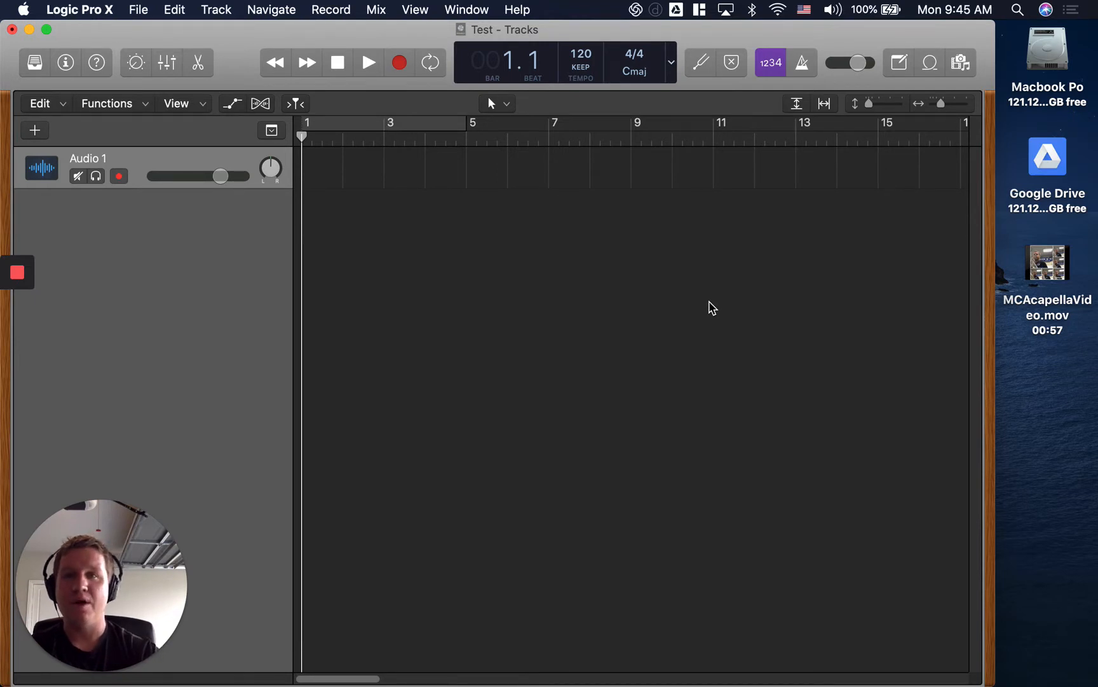
Import MCAcapellaVideo.mov from the desktop near the start of the Tracks area, opening the movie and extracting its audio track.
{"action": "left_click", "coordinate": [1047, 272]}
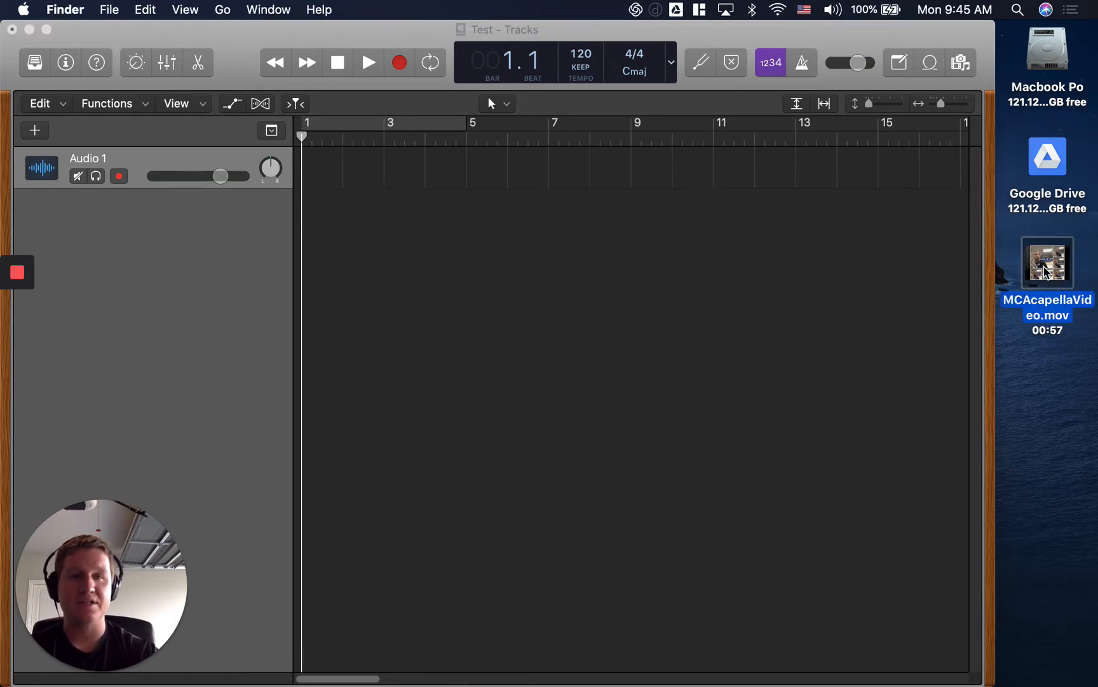
{"action": "left_click", "coordinate": [204, 44]}
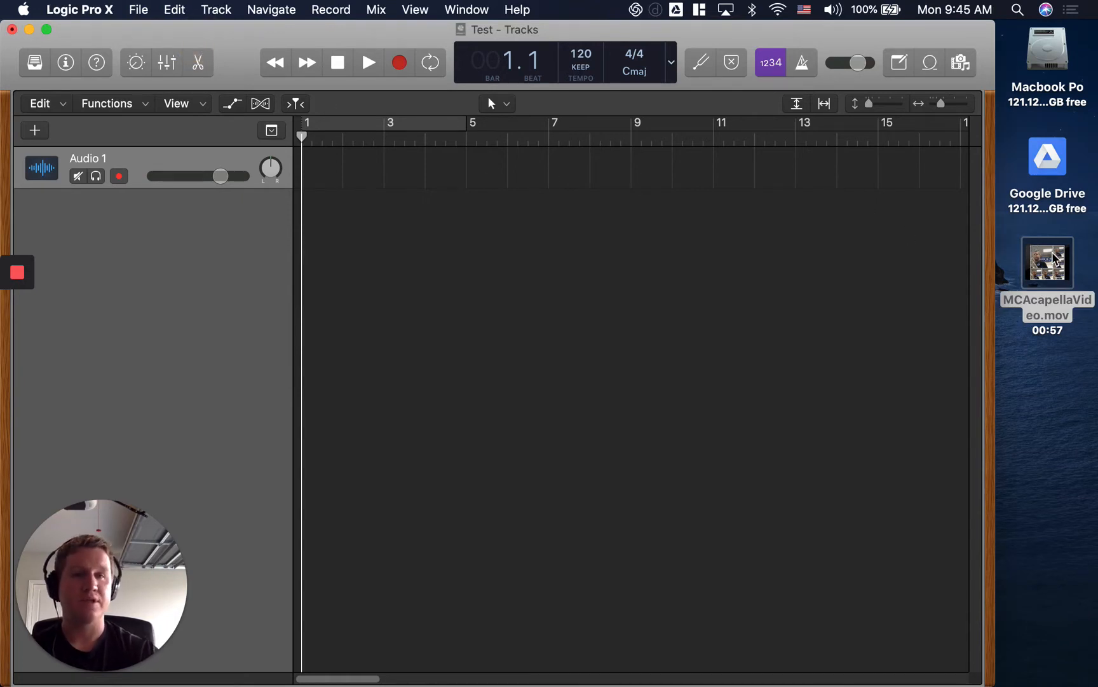
{"action": "left_click_drag", "start_coordinate": [1038, 251], "coordinate": [339, 140]}
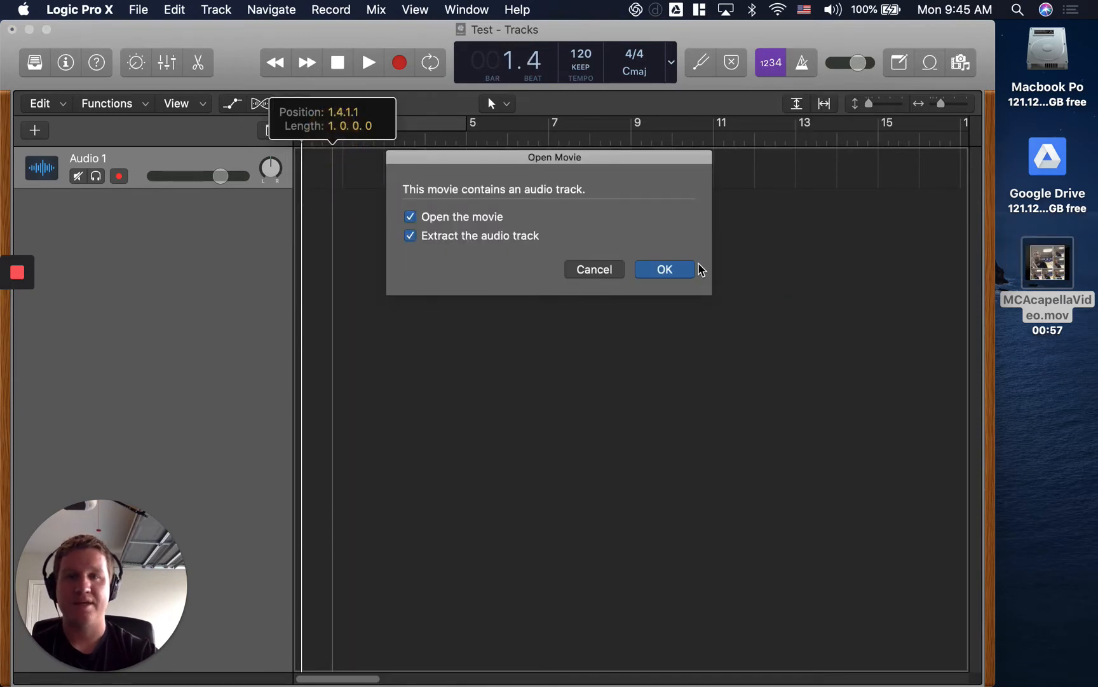
{"action": "left_click", "coordinate": [617, 205]}
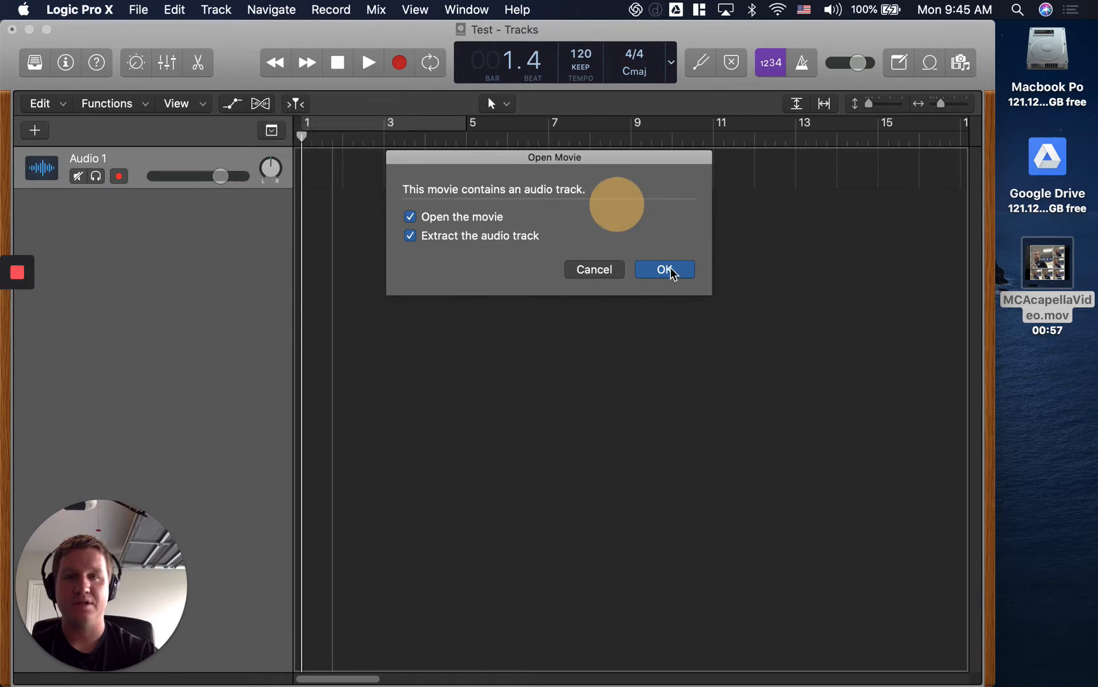
{"action": "left_click", "coordinate": [470, 217]}
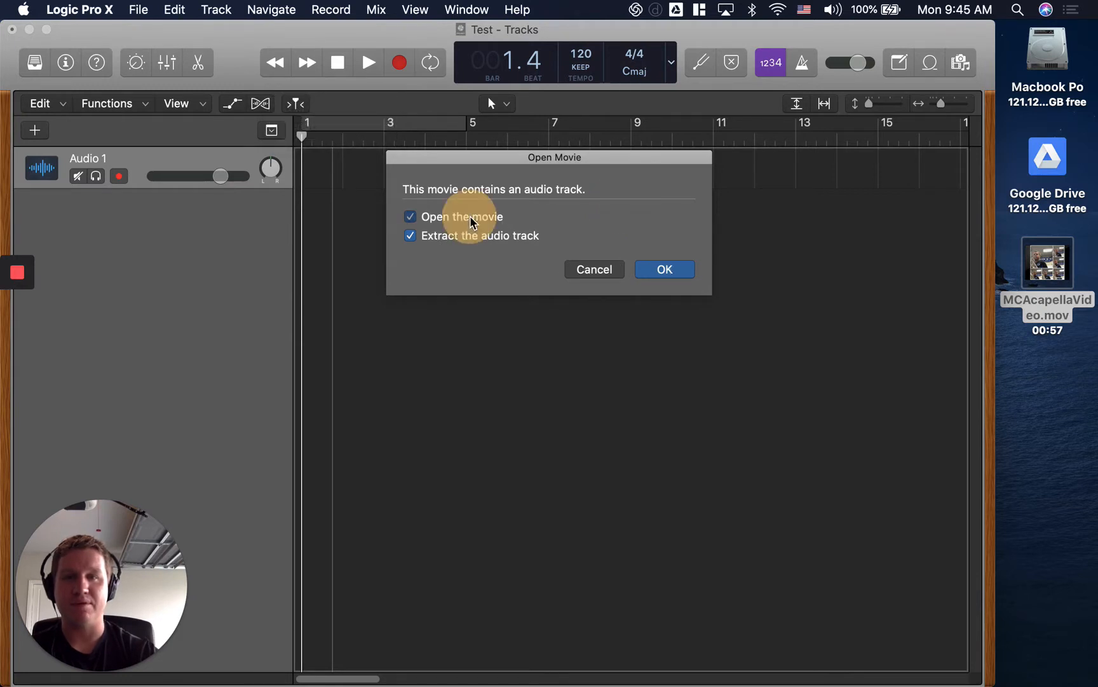
{"action": "left_click", "coordinate": [653, 276]}
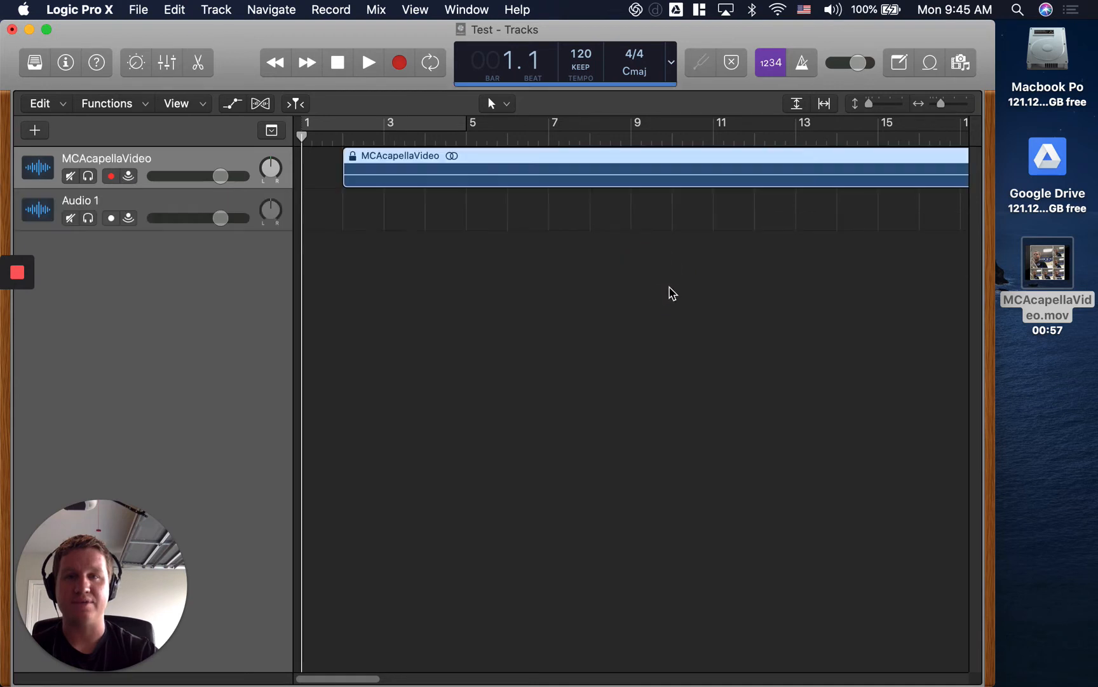
{"action": "left_click", "coordinate": [558, 158]}
{"action": "left_click_drag", "start_coordinate": [528, 163], "coordinate": [480, 163]}
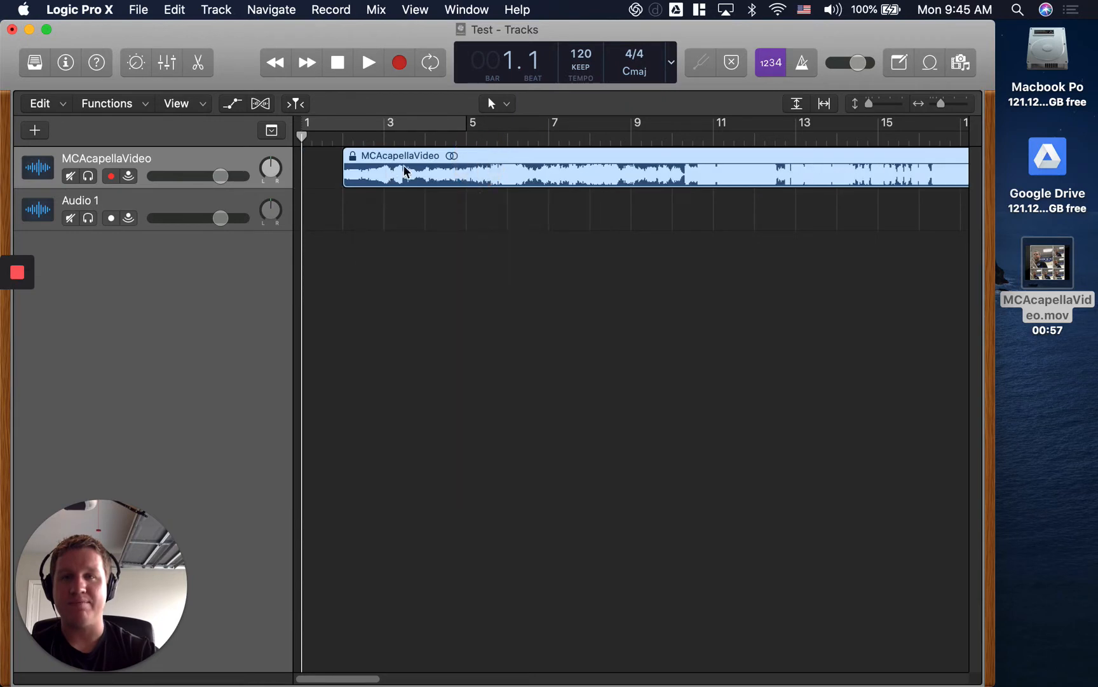
{"action": "left_click_drag", "start_coordinate": [412, 158], "coordinate": [407, 155]}
{"action": "left_click", "coordinate": [508, 264]}
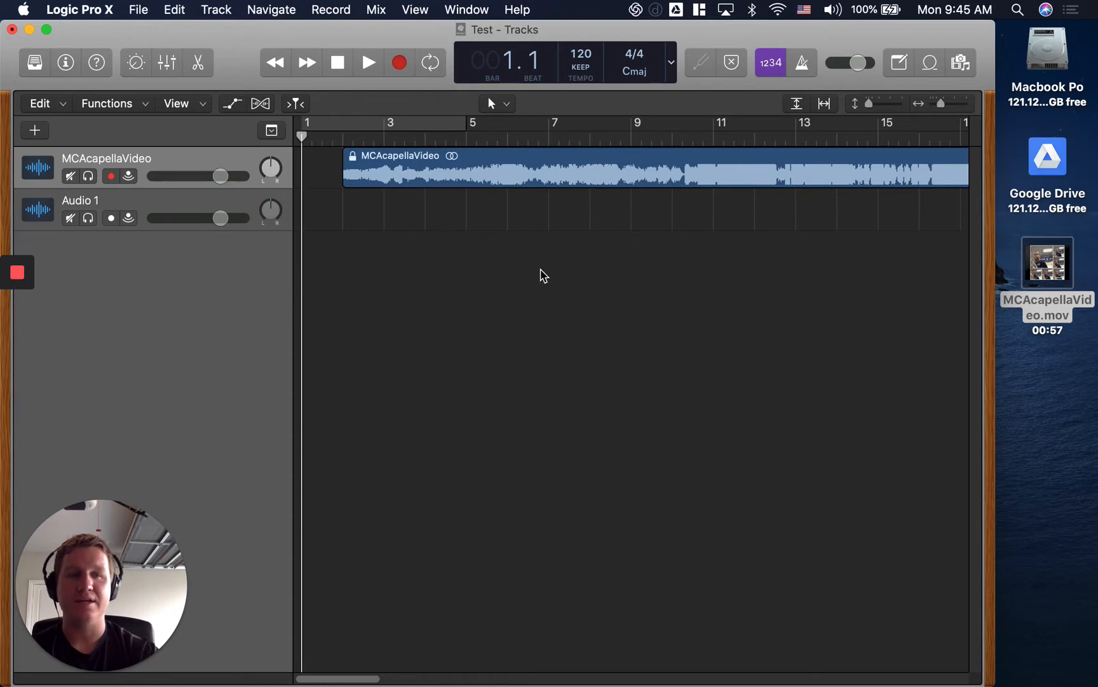
{"action": "left_click", "coordinate": [567, 171]}
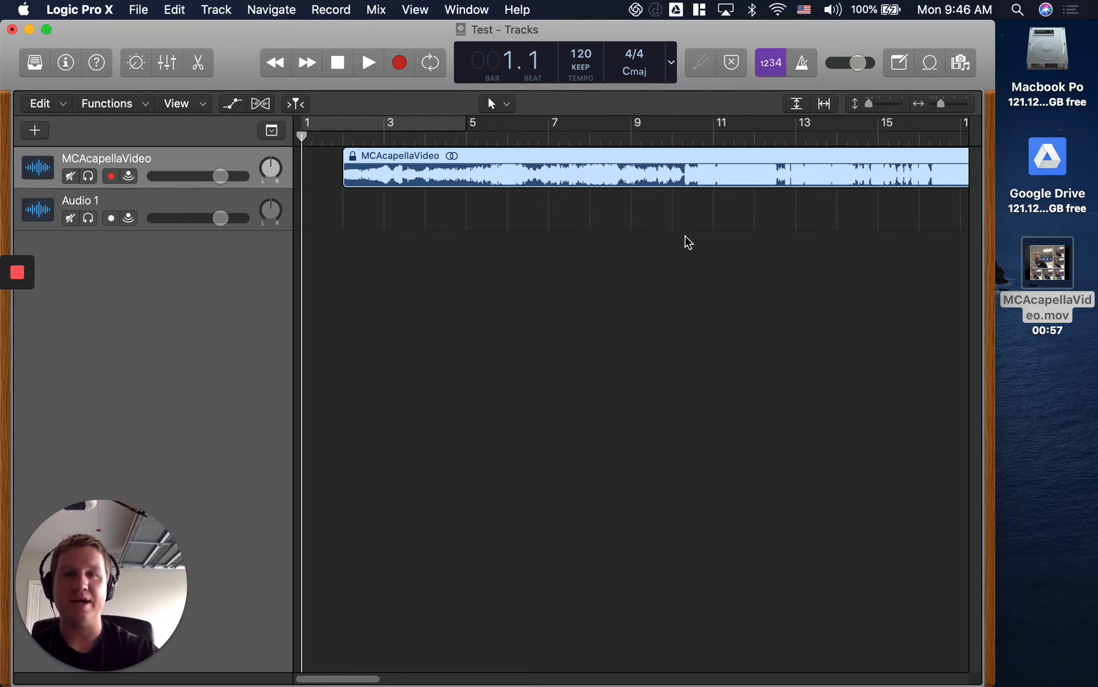
{"action": "left_click", "coordinate": [679, 271]}
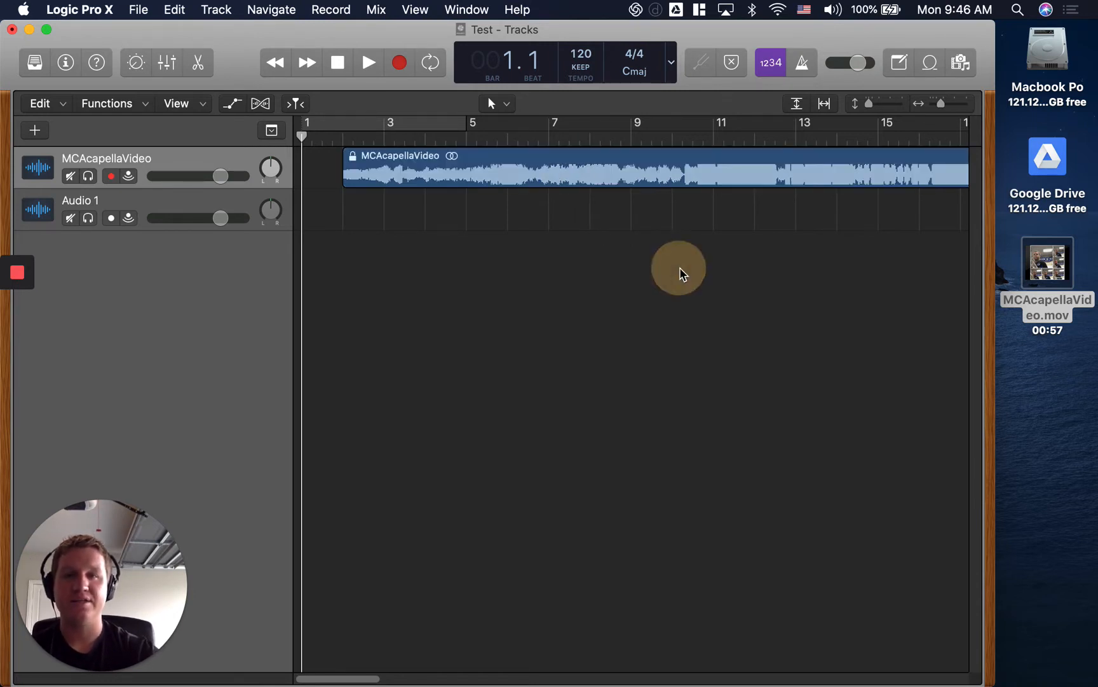
Open the MCAcapellaVideo region in the Audio Track Editor and enlarge the editor to fill most of the window.
{"action": "left_click", "coordinate": [389, 165]}
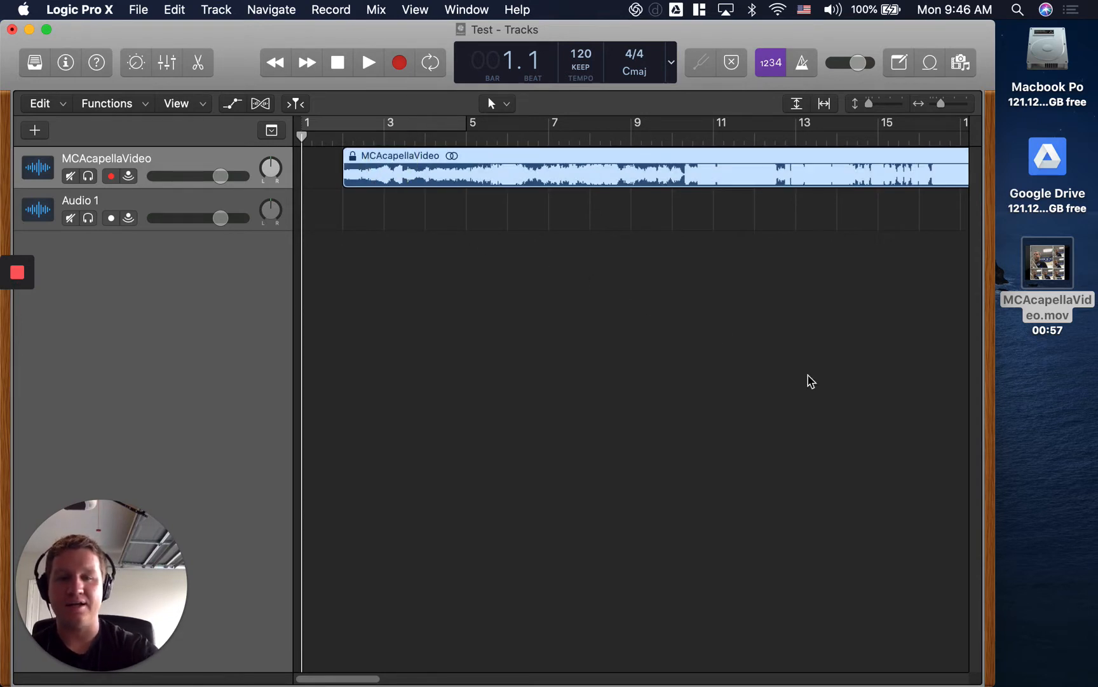
{"action": "key", "text": "i"}
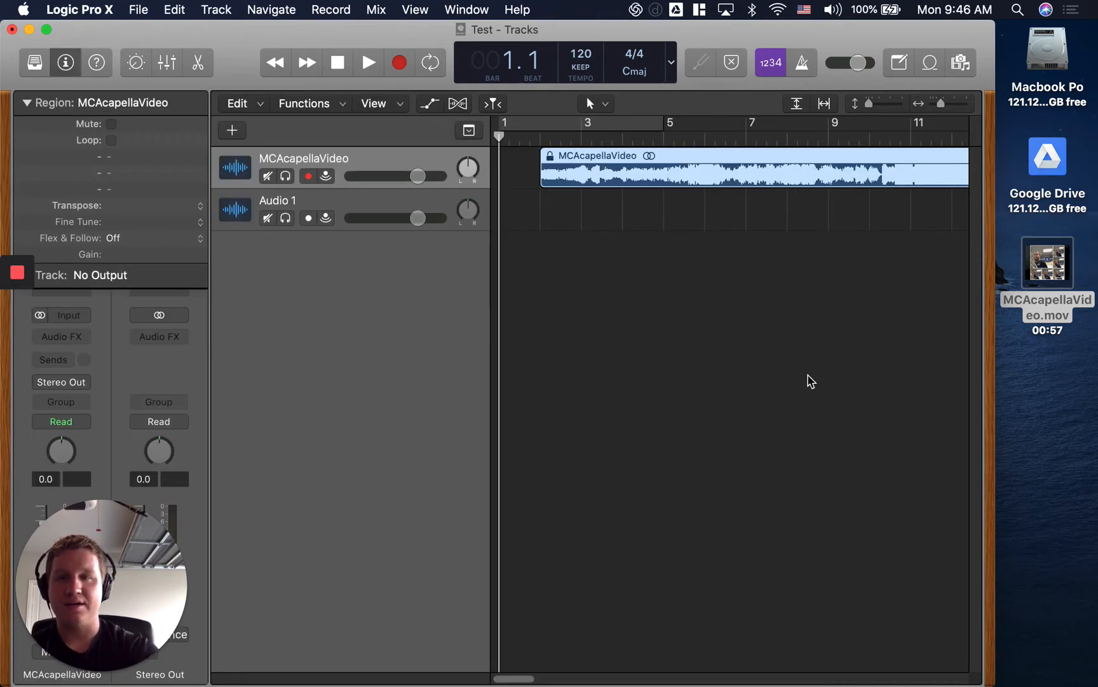
{"action": "key", "text": "i"}
{"action": "key", "text": "e"}
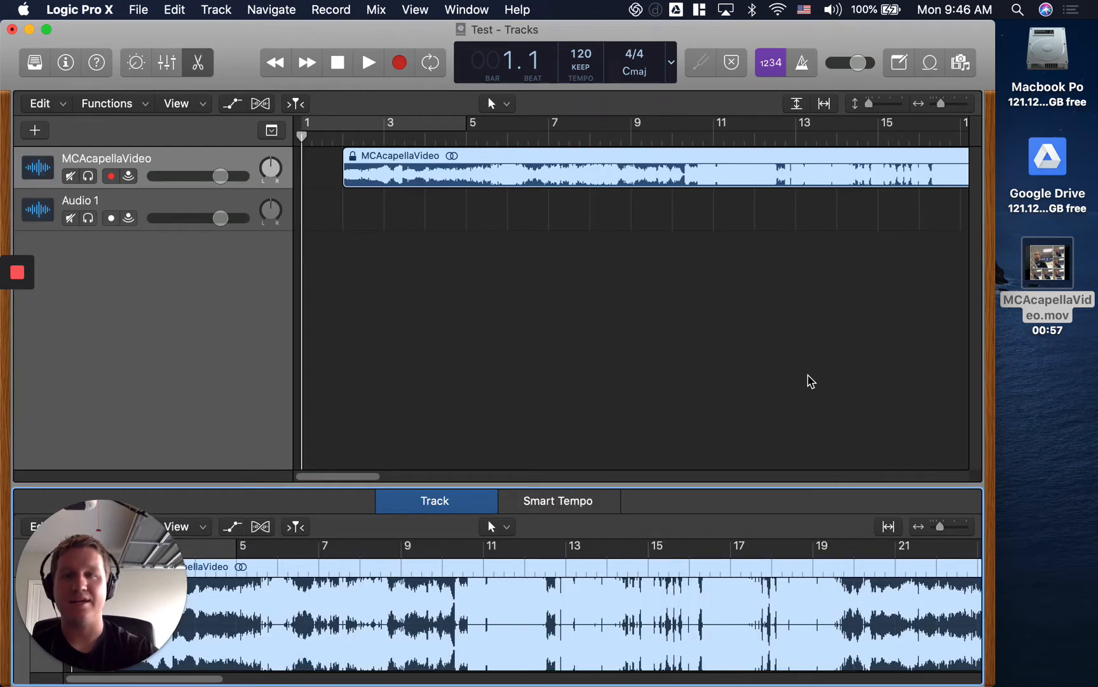
{"action": "left_click_drag", "start_coordinate": [87, 575], "coordinate": [1093, 584]}
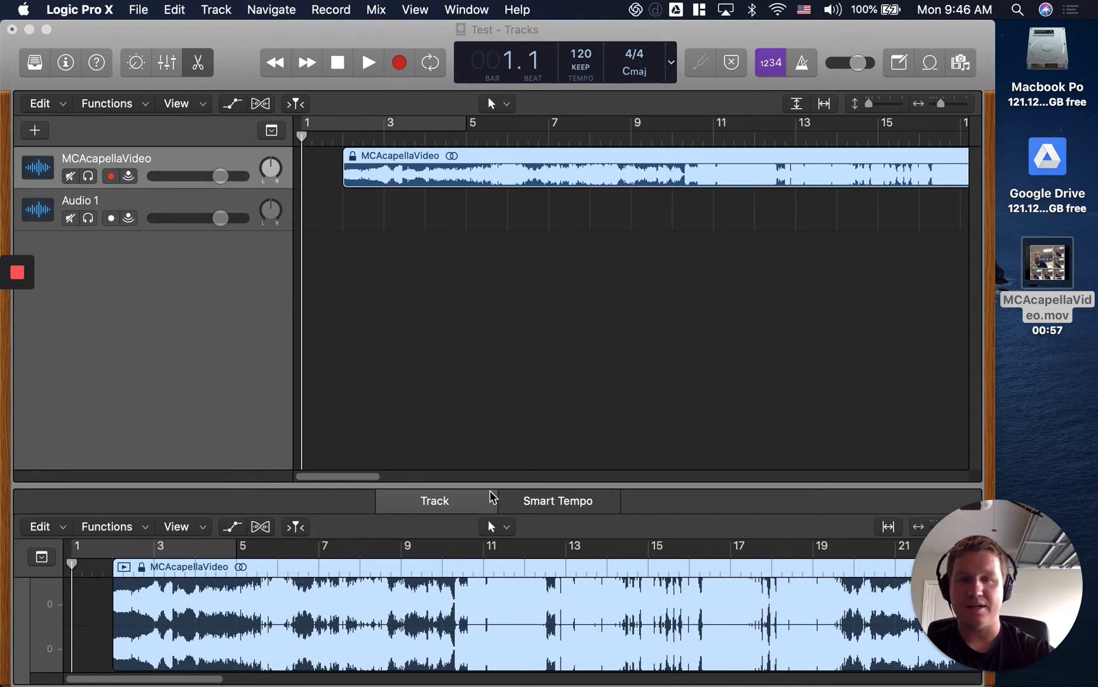
{"action": "left_click", "coordinate": [489, 489]}
{"action": "left_click_drag", "start_coordinate": [488, 485], "coordinate": [516, 185]}
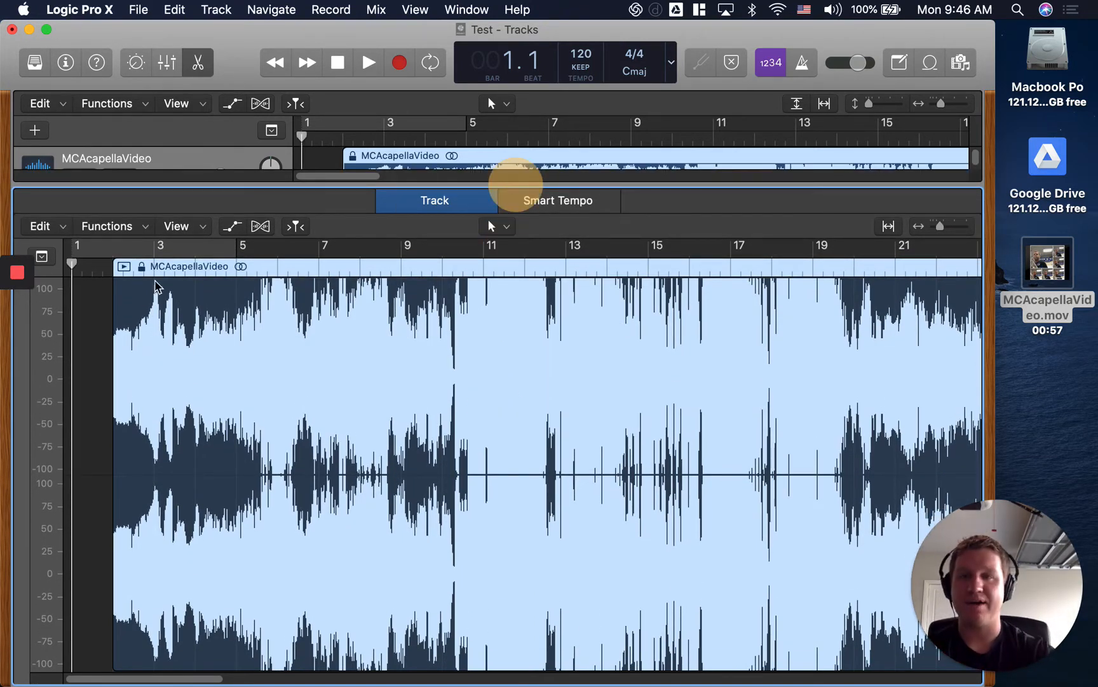
Turn on Flex for the MCAcapellaVideo track and set its flex mode to Flex Pitch.
{"action": "left_click", "coordinate": [196, 270]}
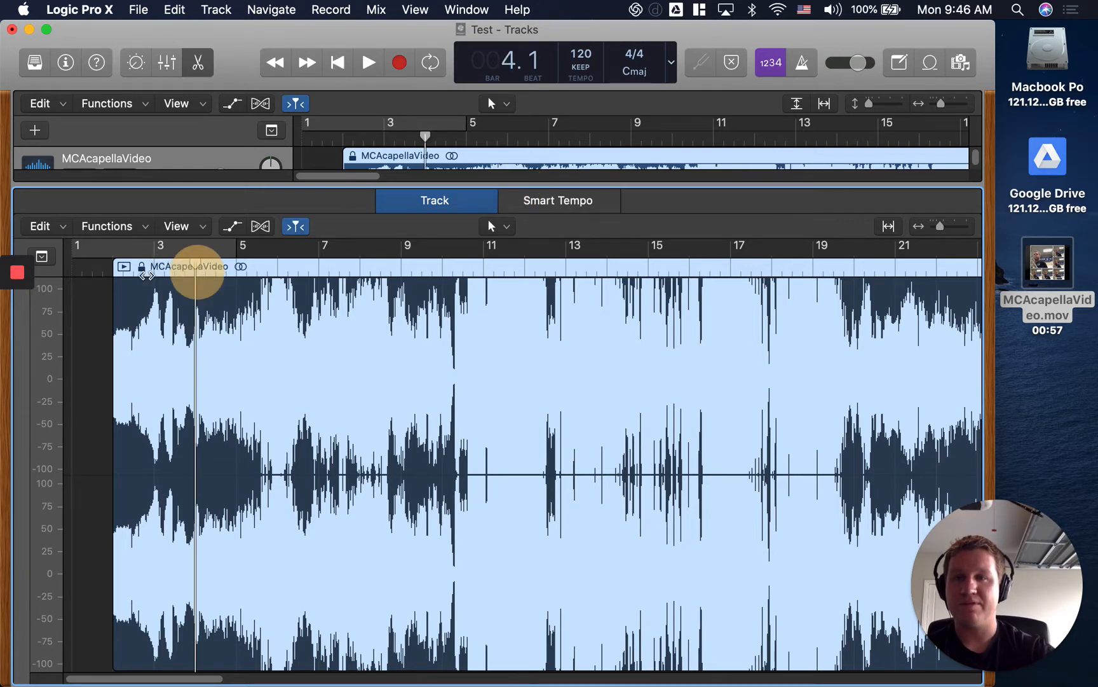
{"action": "left_click", "coordinate": [142, 272]}
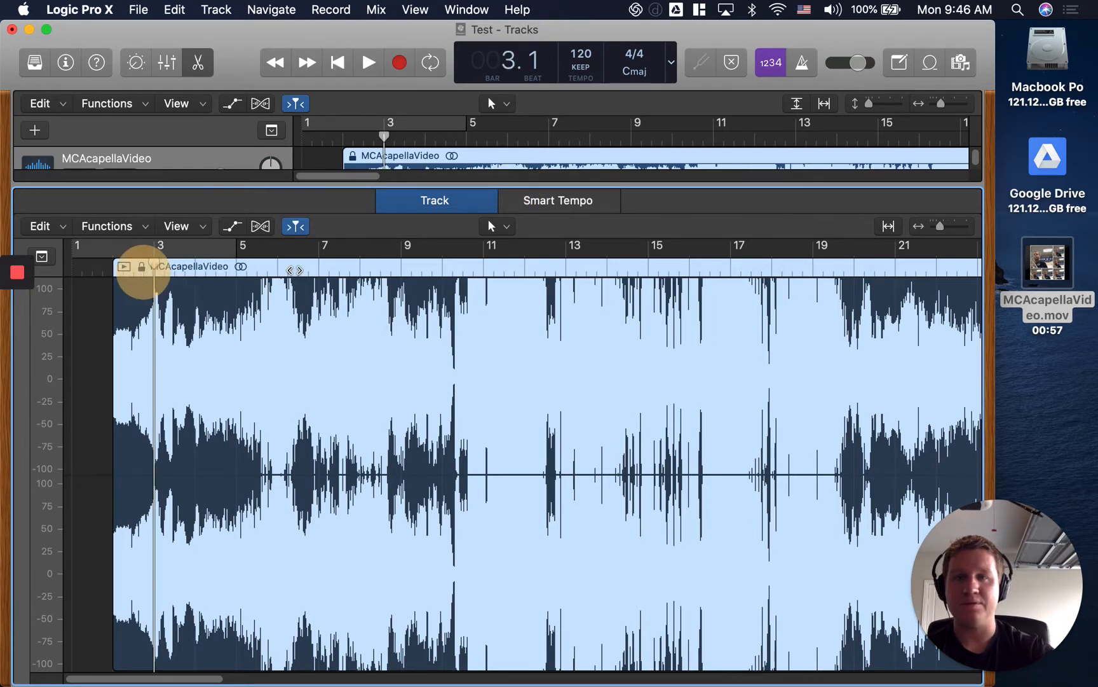
{"action": "left_click", "coordinate": [261, 227]}
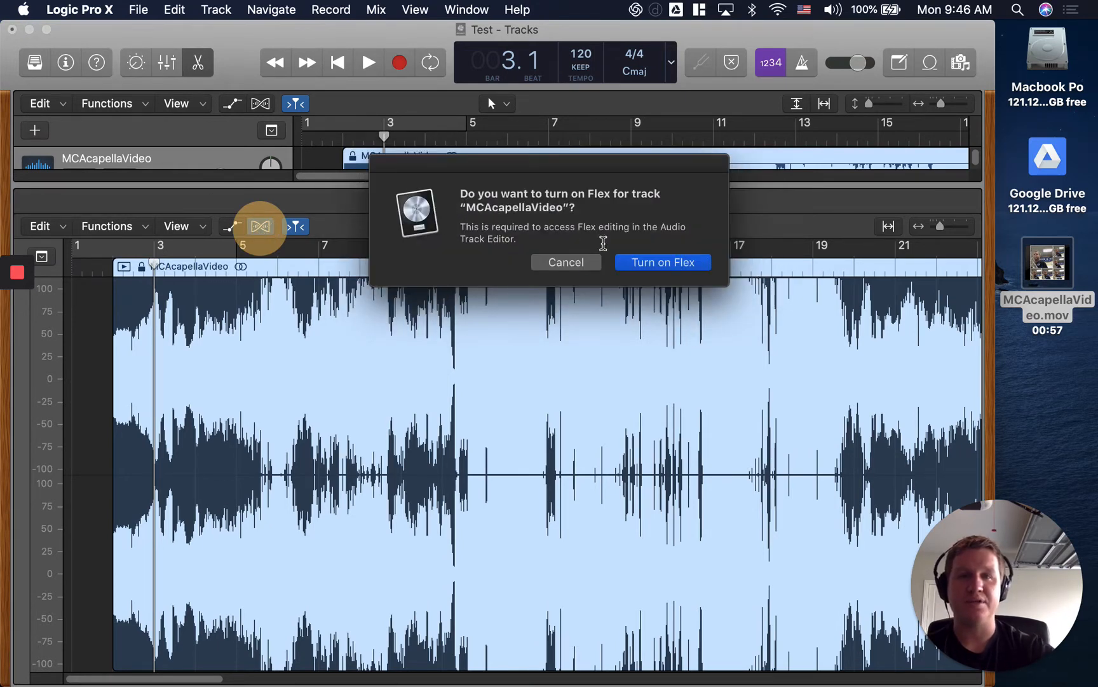
{"action": "left_click", "coordinate": [655, 266]}
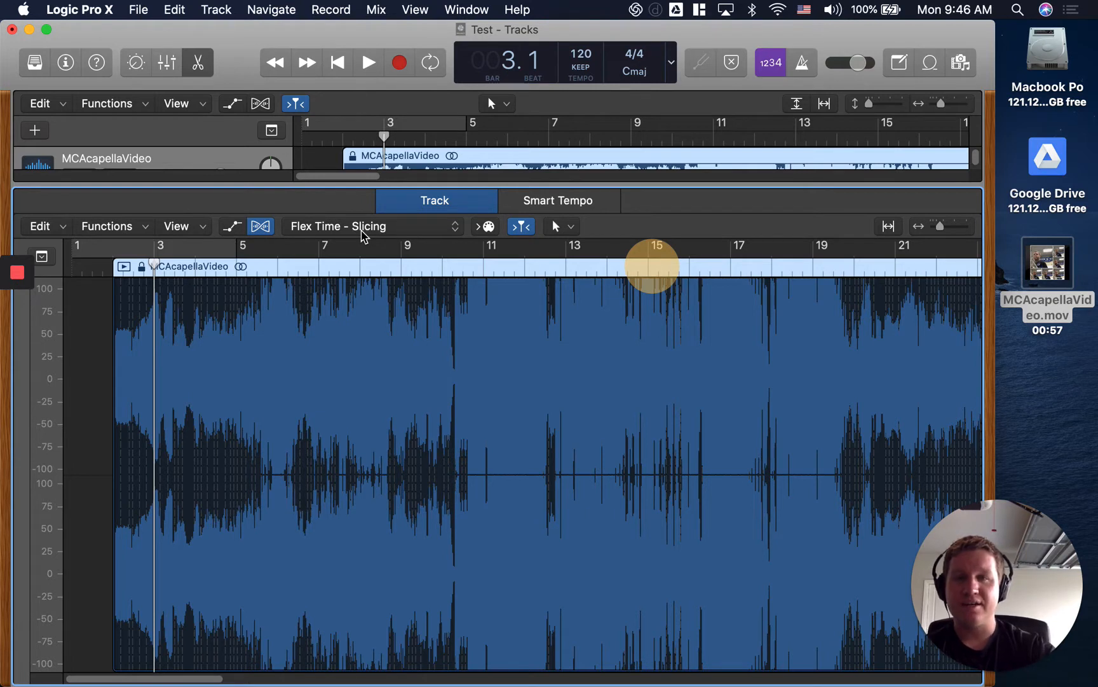
{"action": "left_click", "coordinate": [363, 228]}
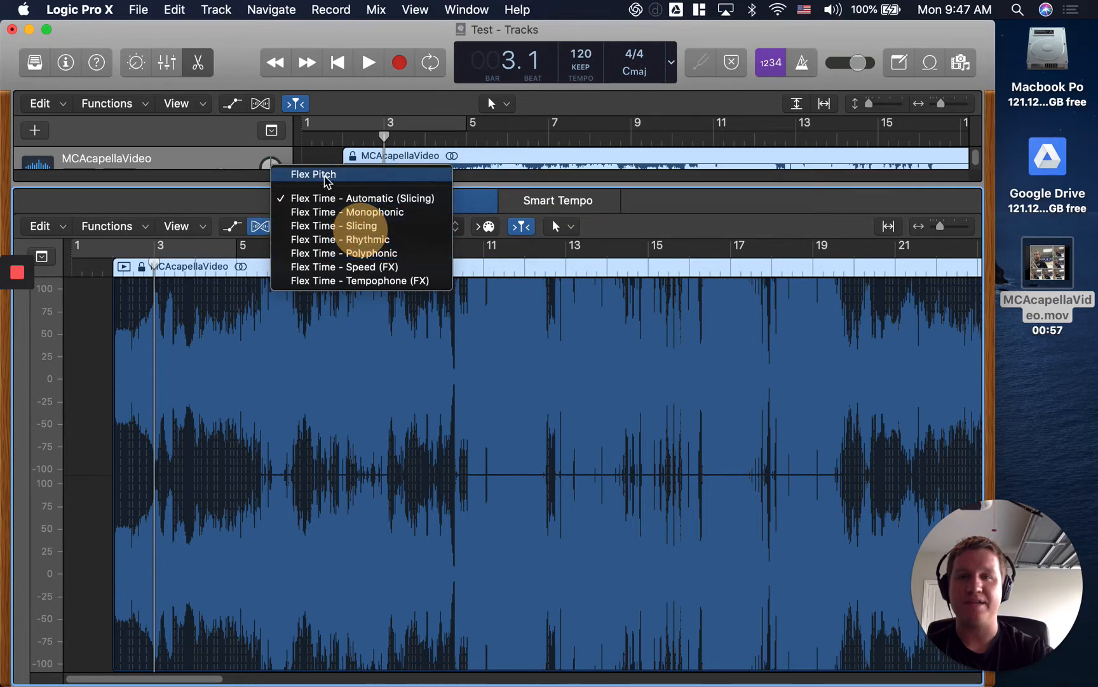
{"action": "left_click", "coordinate": [325, 178]}
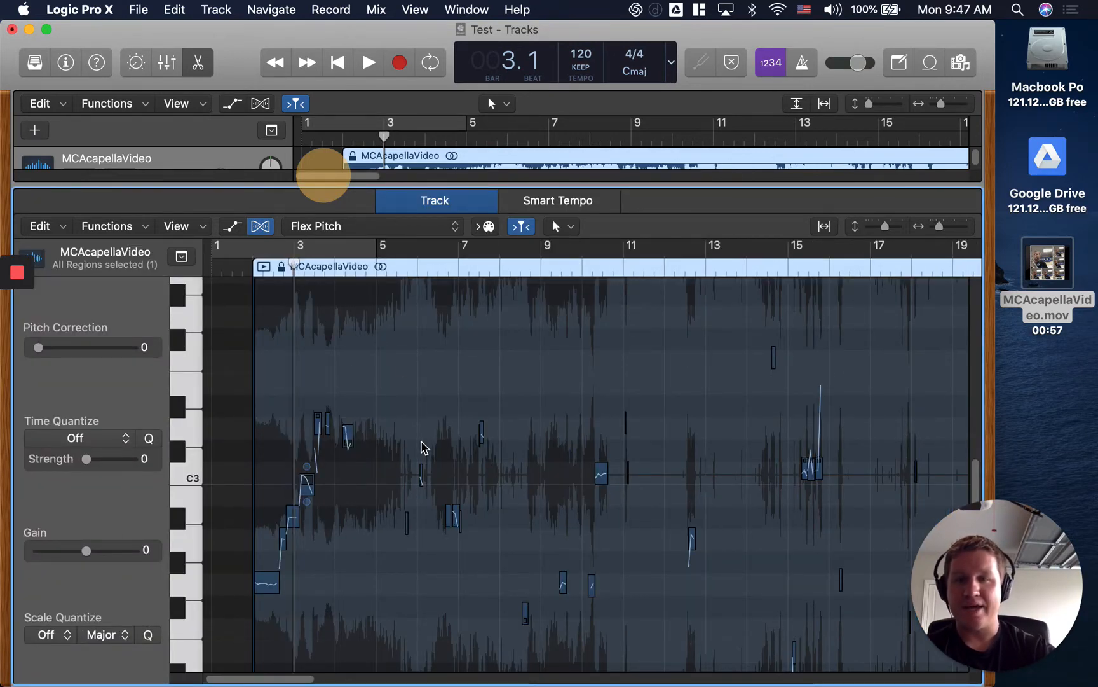
Examine the notes detected in the MCAcapellaVideo region and the Pitch Correction and Scale Quantize settings.
{"action": "left_click", "coordinate": [268, 586]}
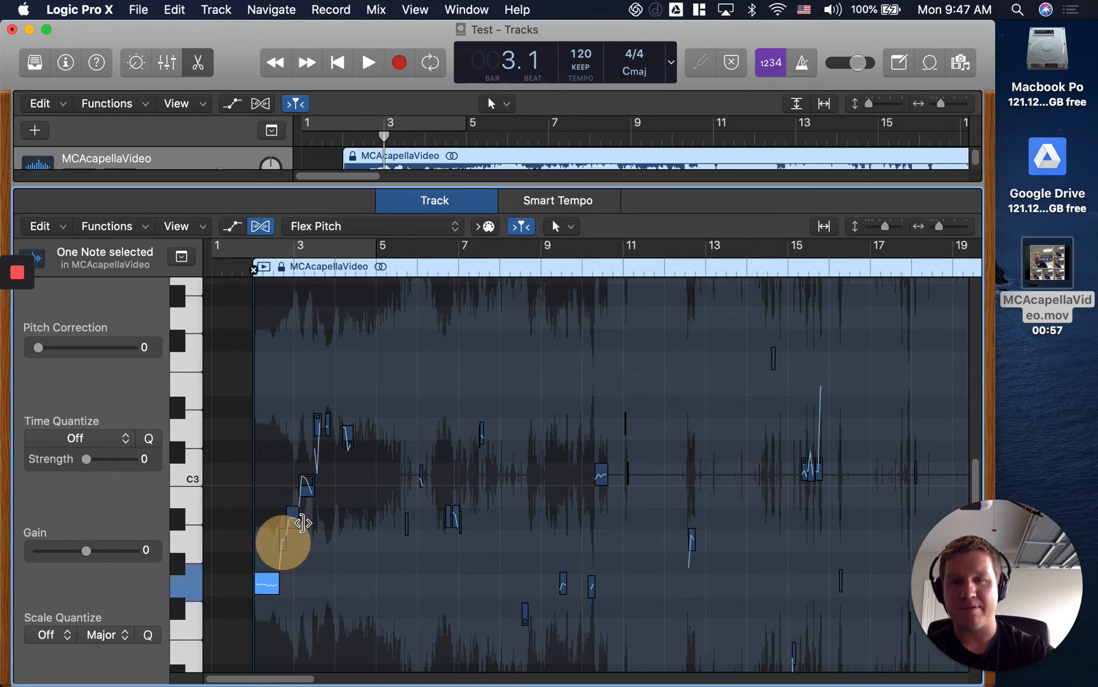
{"action": "left_click", "coordinate": [284, 537]}
{"action": "left_click", "coordinate": [307, 487]}
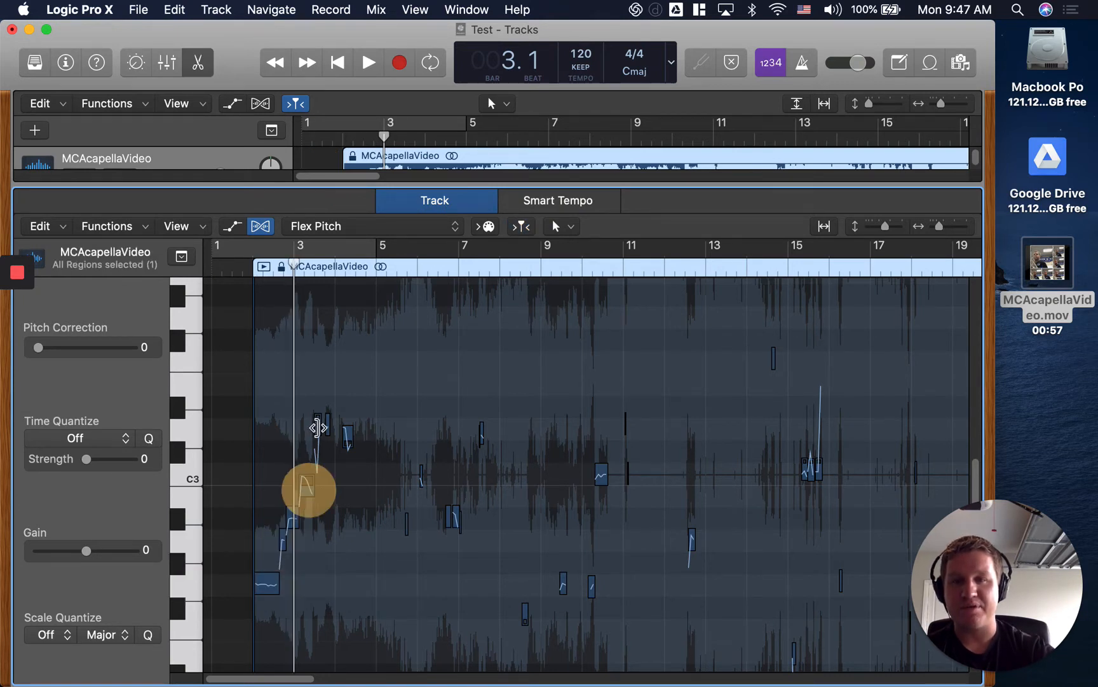
{"action": "left_click", "coordinate": [347, 437]}
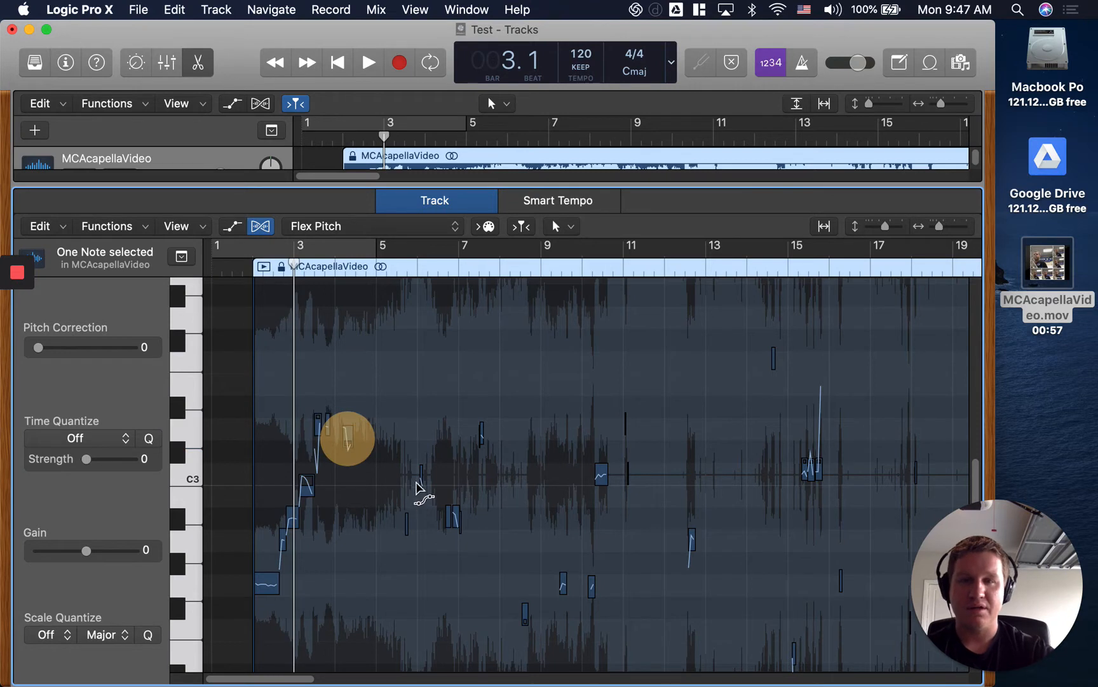
{"action": "left_click", "coordinate": [421, 473]}
{"action": "left_click", "coordinate": [407, 521]}
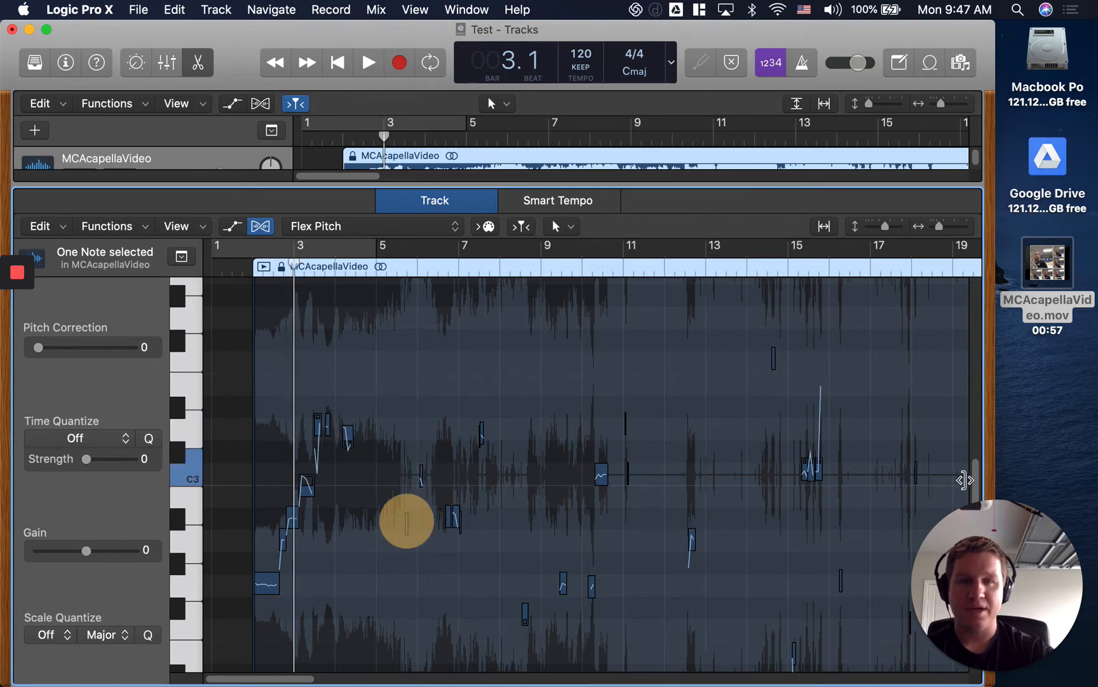
{"action": "mouse_move", "coordinate": [975, 476]}
{"action": "left_mouse_down"}
{"action": "mouse_move", "coordinate": [979, 603]}
{"action": "mouse_move", "coordinate": [983, 387]}
{"action": "mouse_move", "coordinate": [986, 500]}
{"action": "left_mouse_up"}
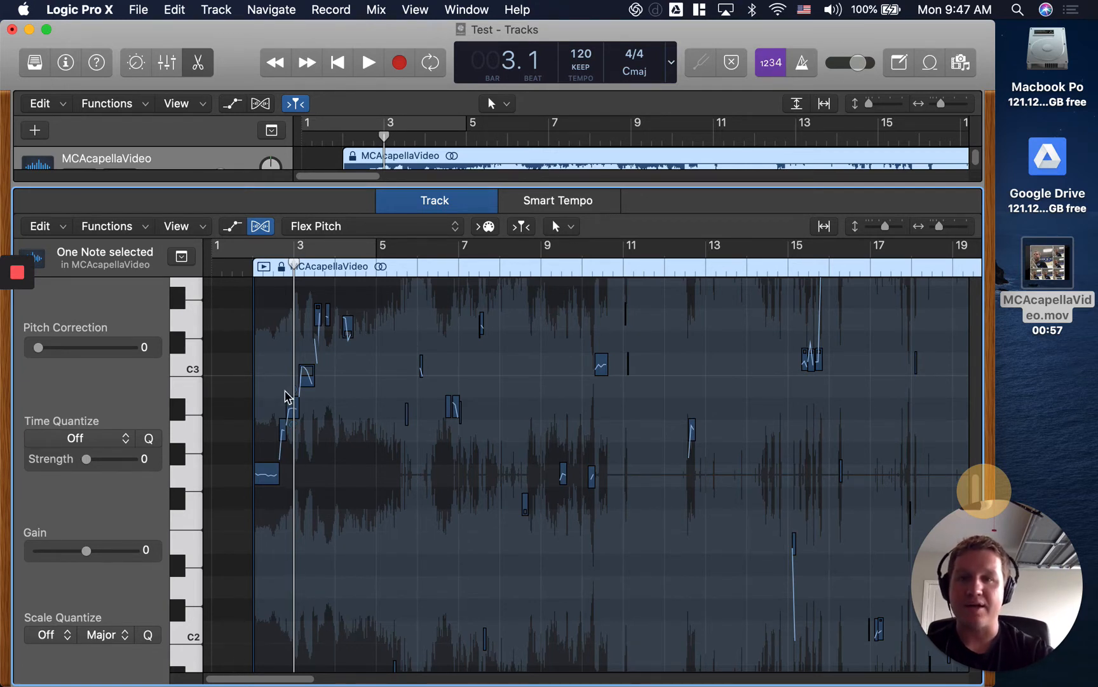
{"action": "left_click", "coordinate": [275, 369]}
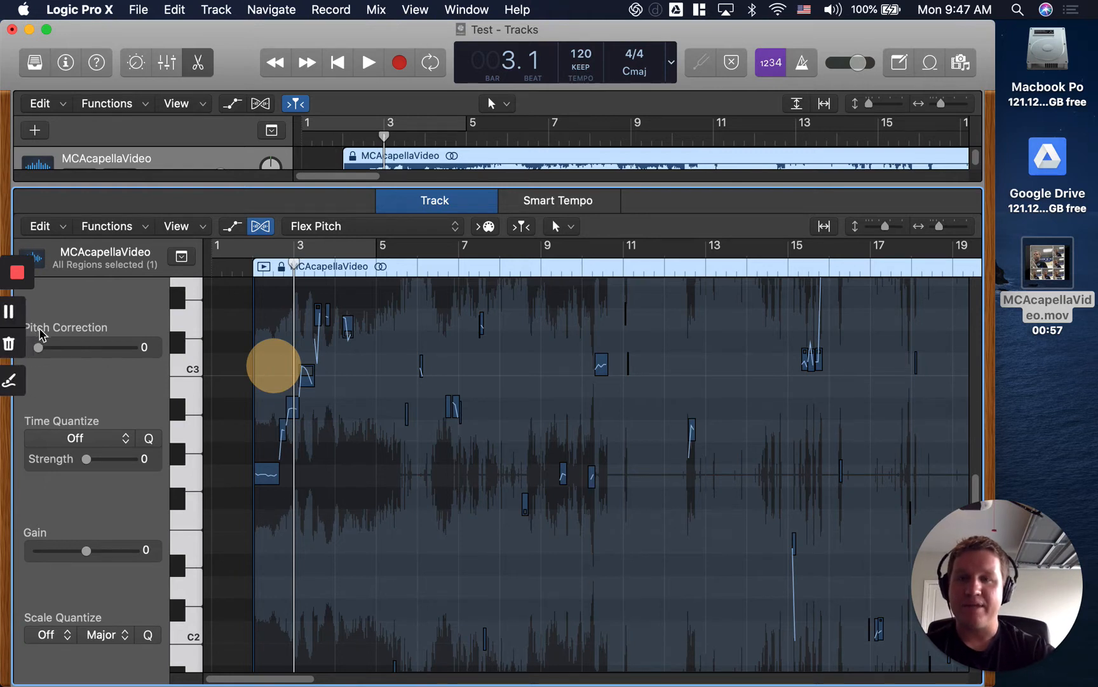
{"action": "left_click", "coordinate": [80, 329]}
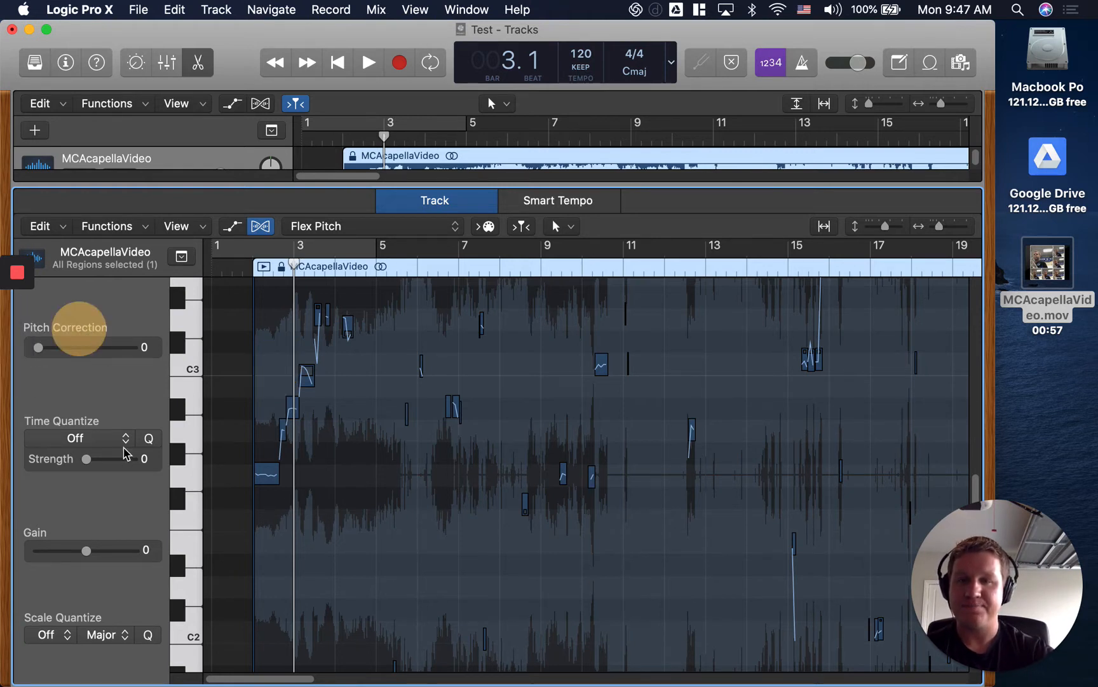
{"action": "left_click", "coordinate": [39, 620]}
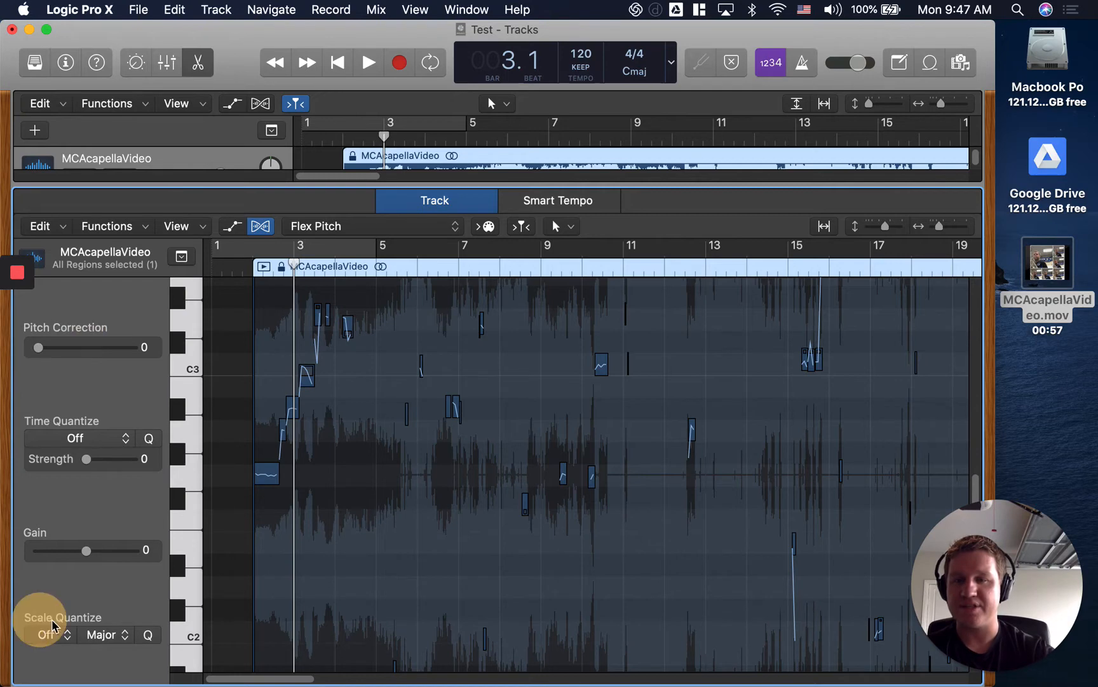
Select all detected notes in the MCAcapellaVideo region and set their Scale Quantize root to C, keeping the Major scale.
{"action": "left_click", "coordinate": [272, 358]}
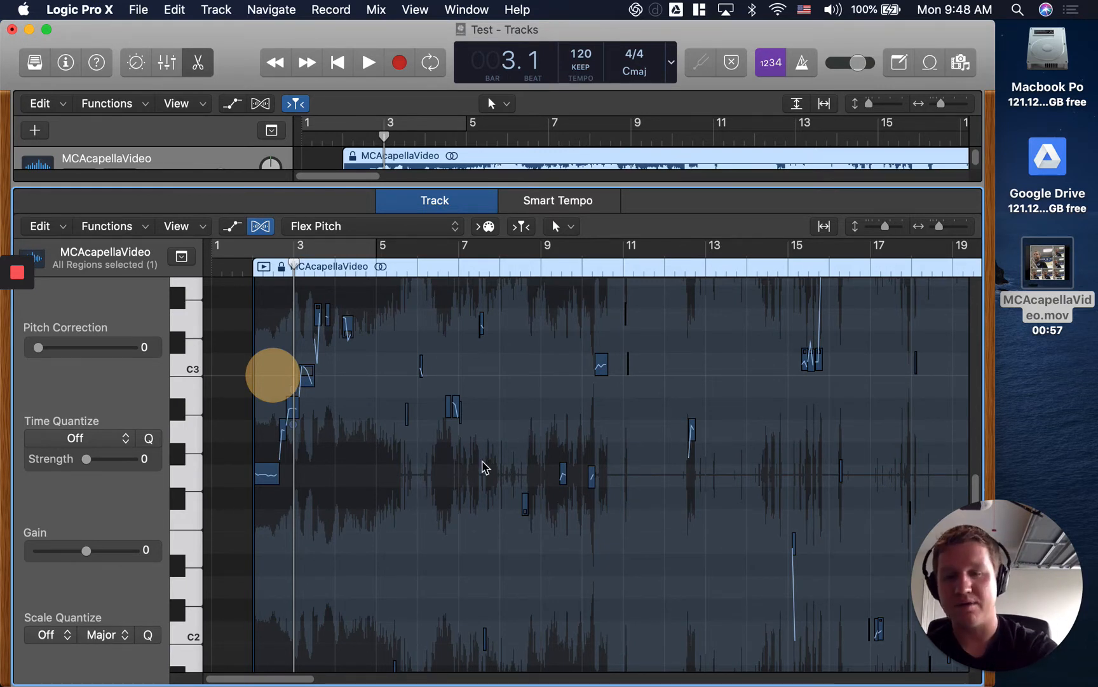
{"action": "key", "text": "super+a"}
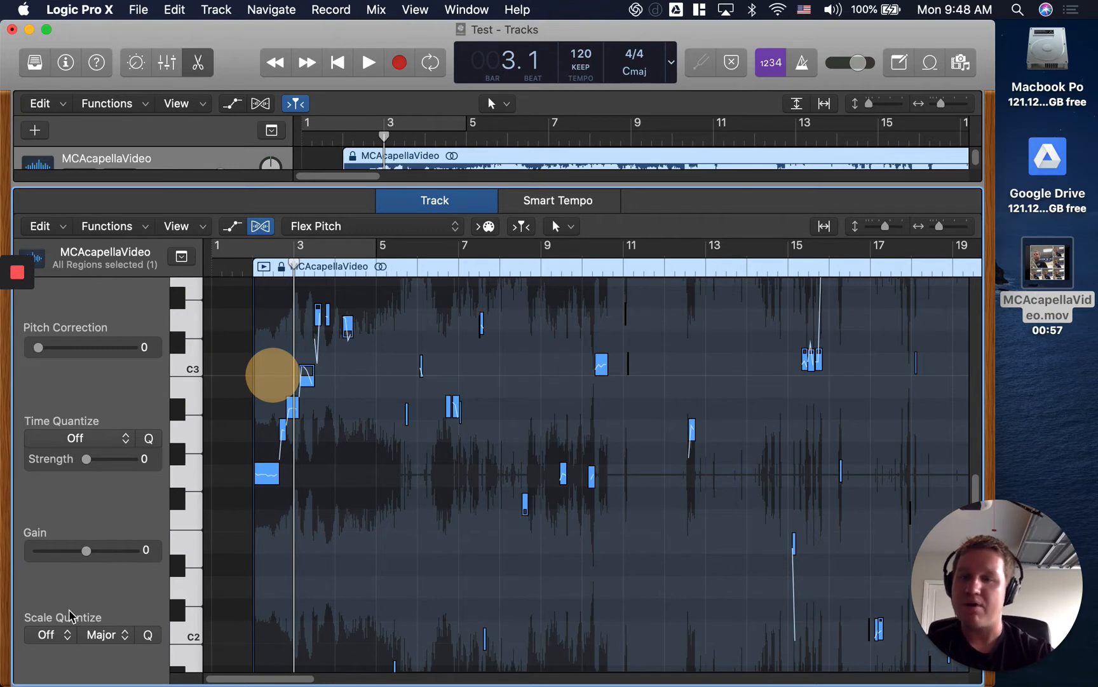
{"action": "left_click", "coordinate": [49, 634]}
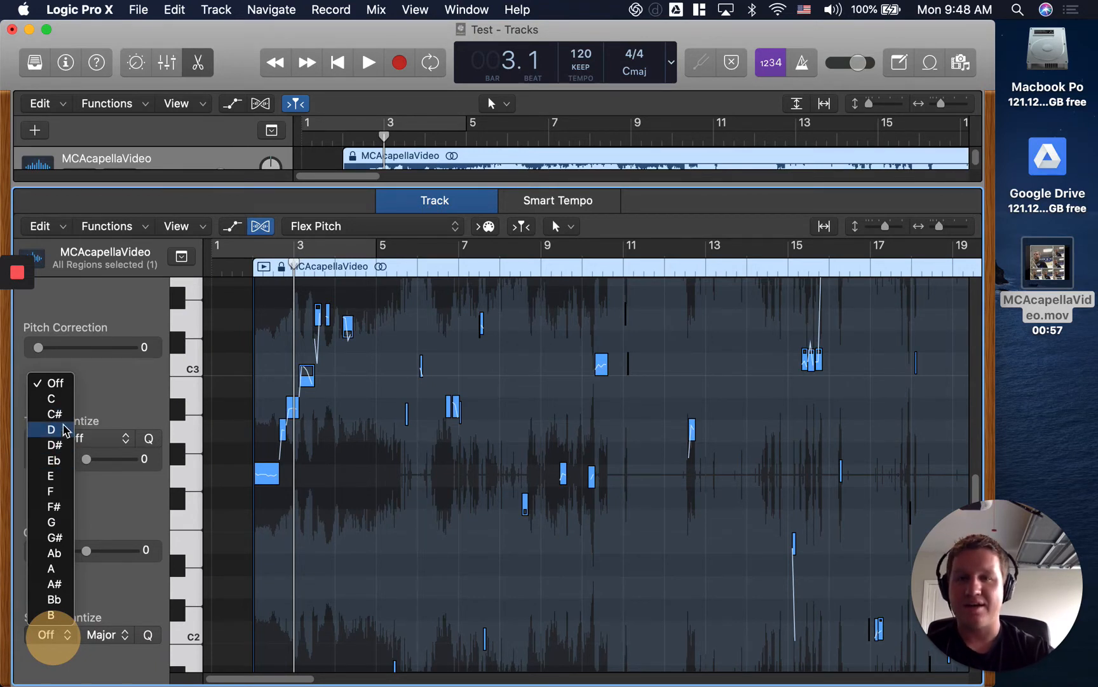
{"action": "left_click", "coordinate": [54, 397]}
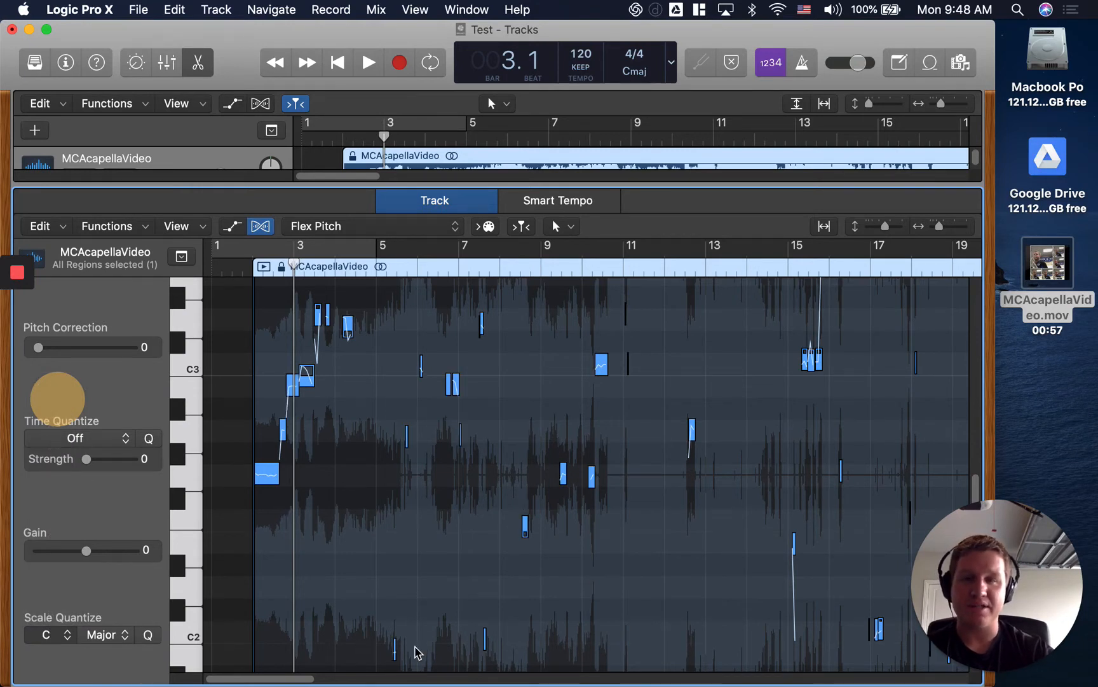
Switch Scale Quantize between Off and C to compare how the selected notes move, leaving it set to Off.
{"action": "left_click", "coordinate": [57, 633]}
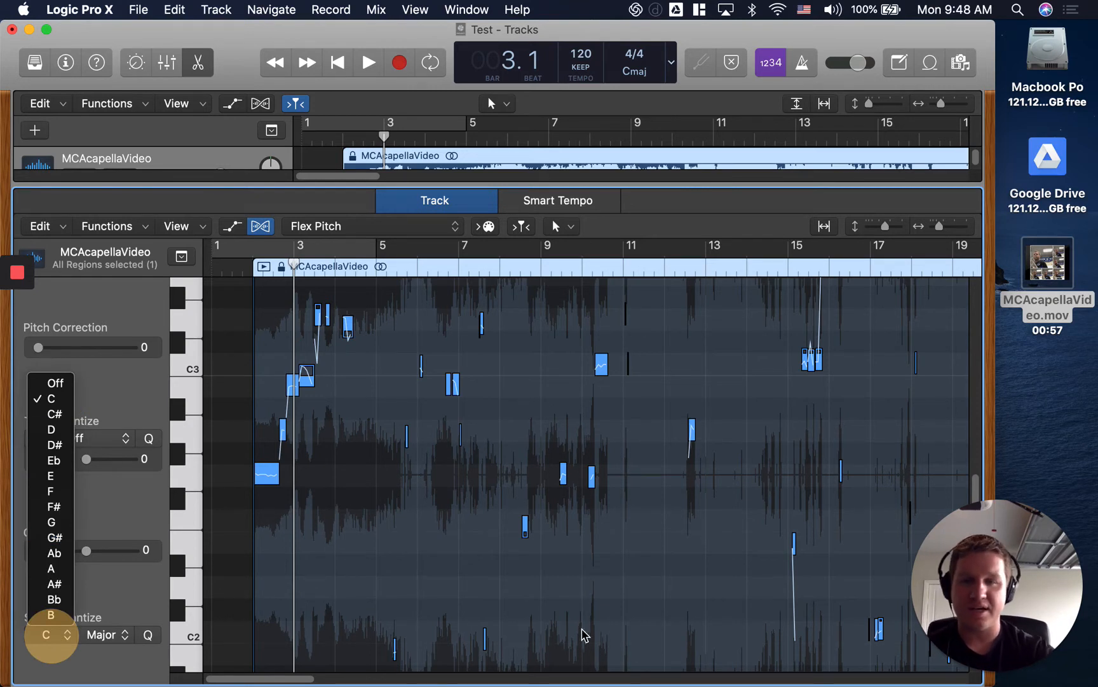
{"action": "left_click", "coordinate": [395, 621]}
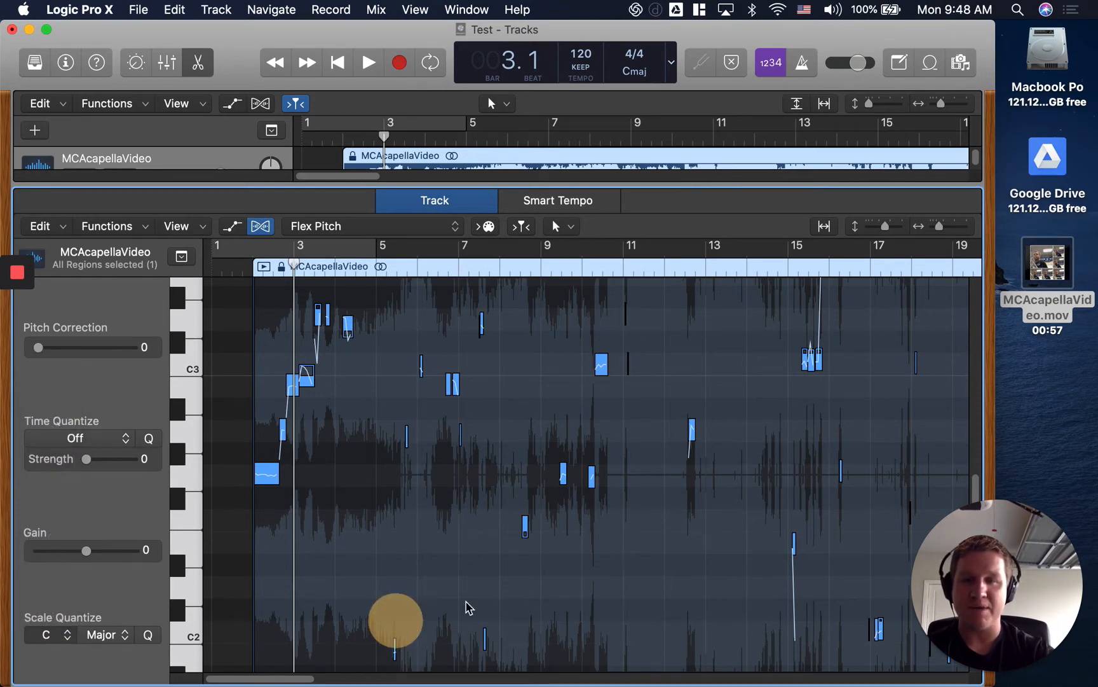
{"action": "left_click", "coordinate": [45, 636]}
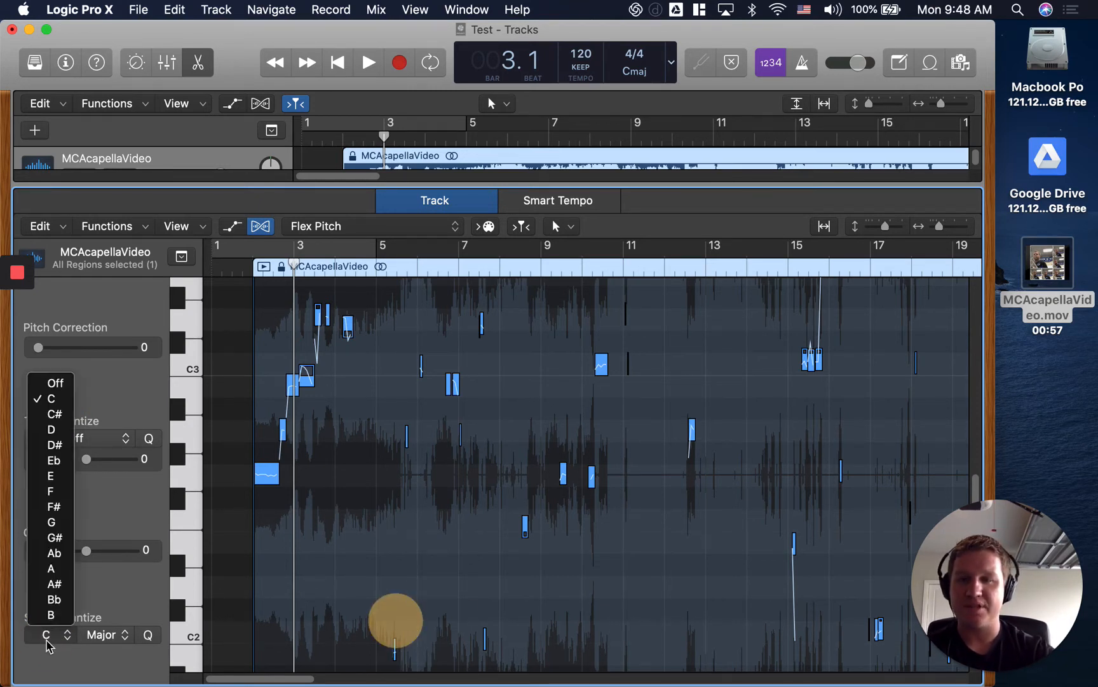
{"action": "left_click", "coordinate": [55, 383]}
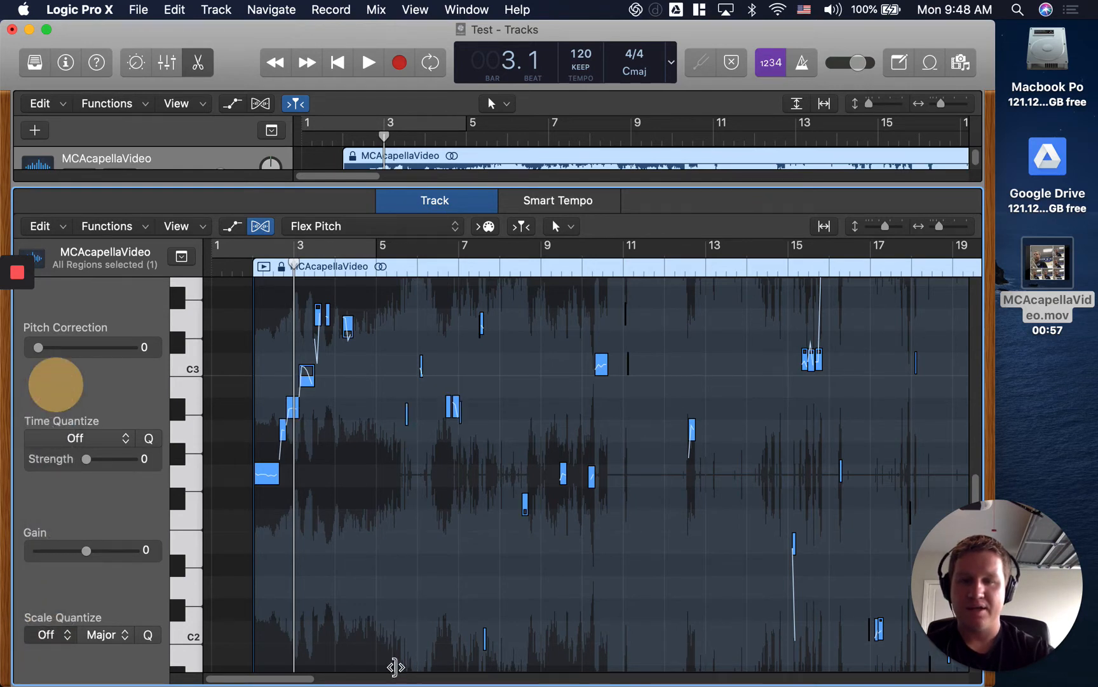
{"action": "left_click", "coordinate": [46, 635]}
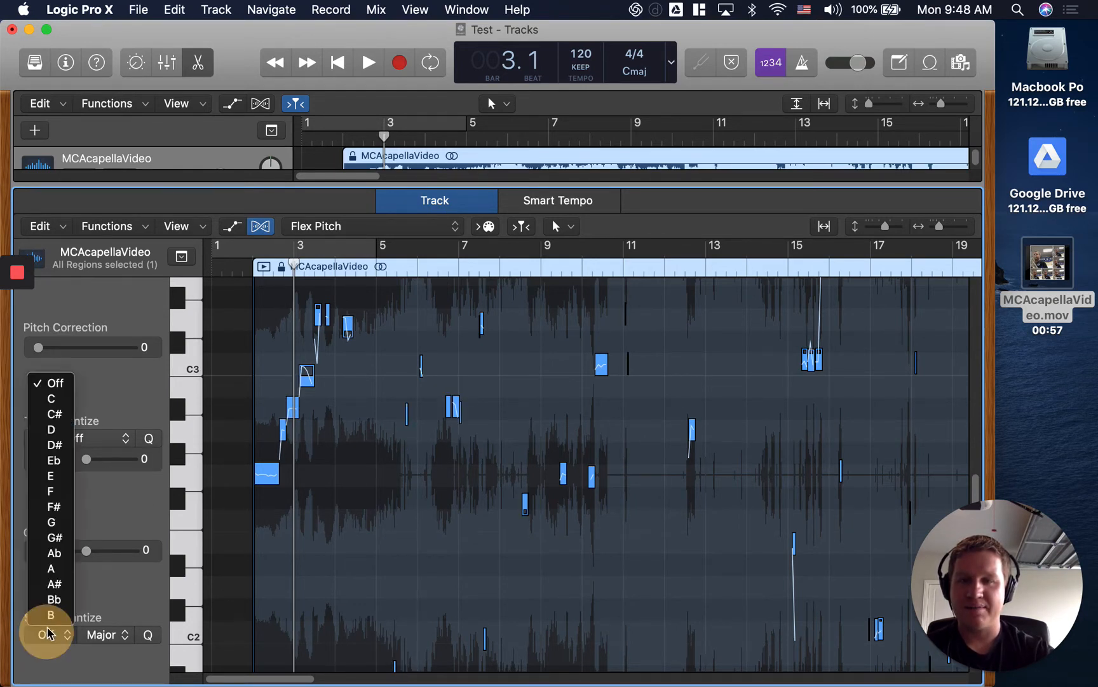
{"action": "left_click", "coordinate": [50, 399]}
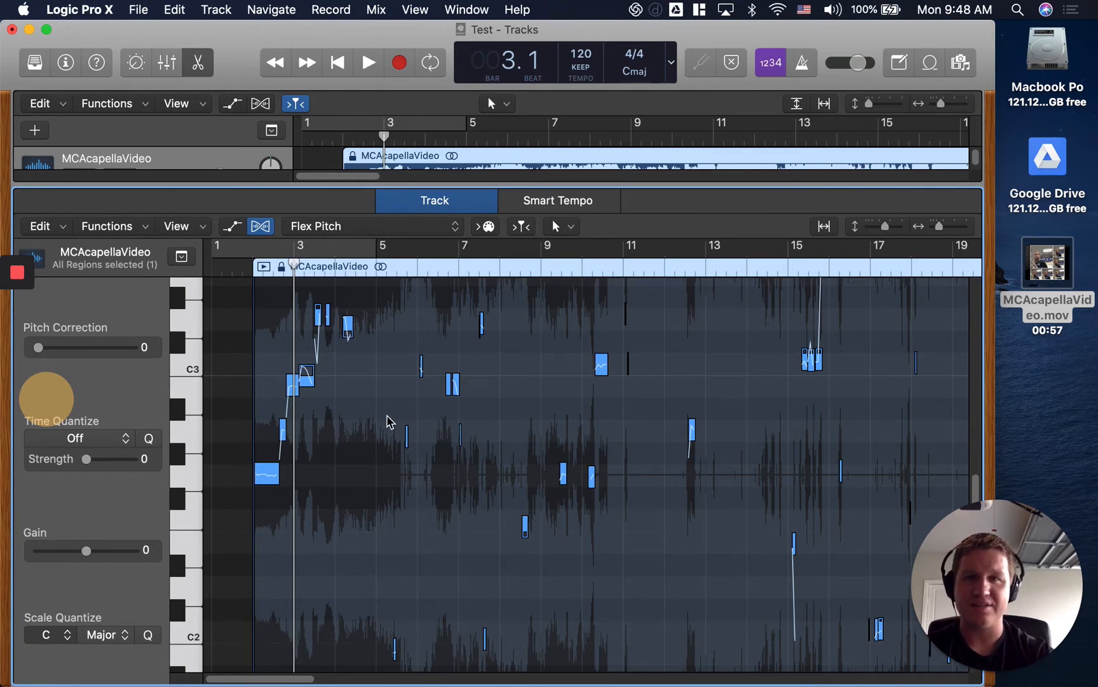
{"action": "left_click", "coordinate": [46, 635]}
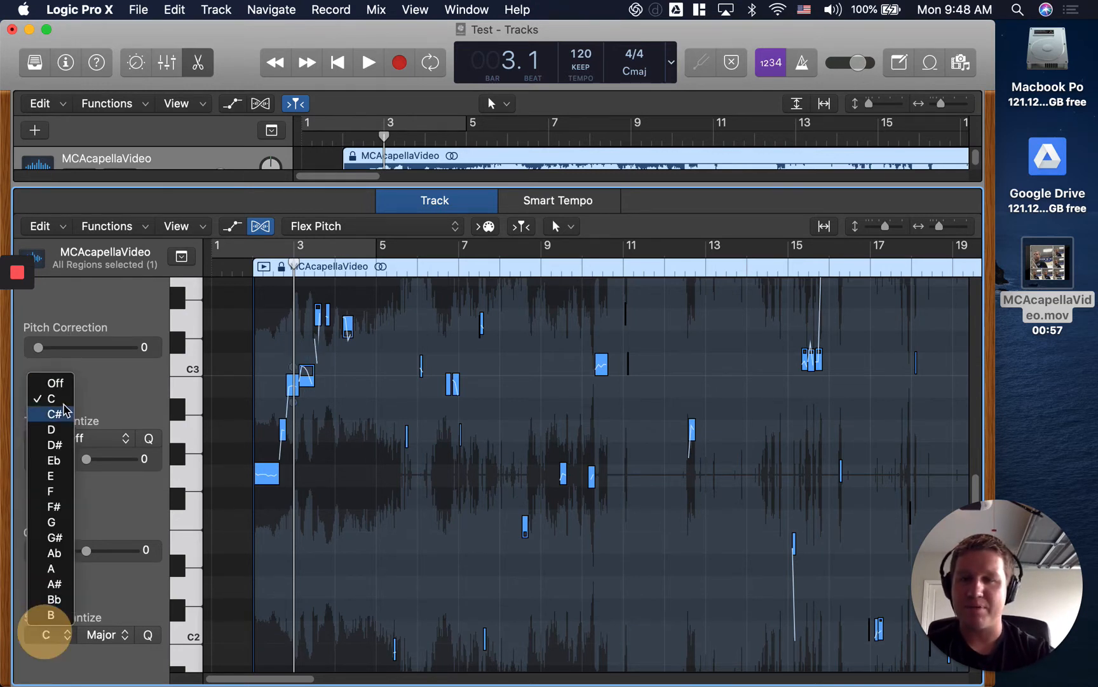
{"action": "left_click", "coordinate": [59, 385]}
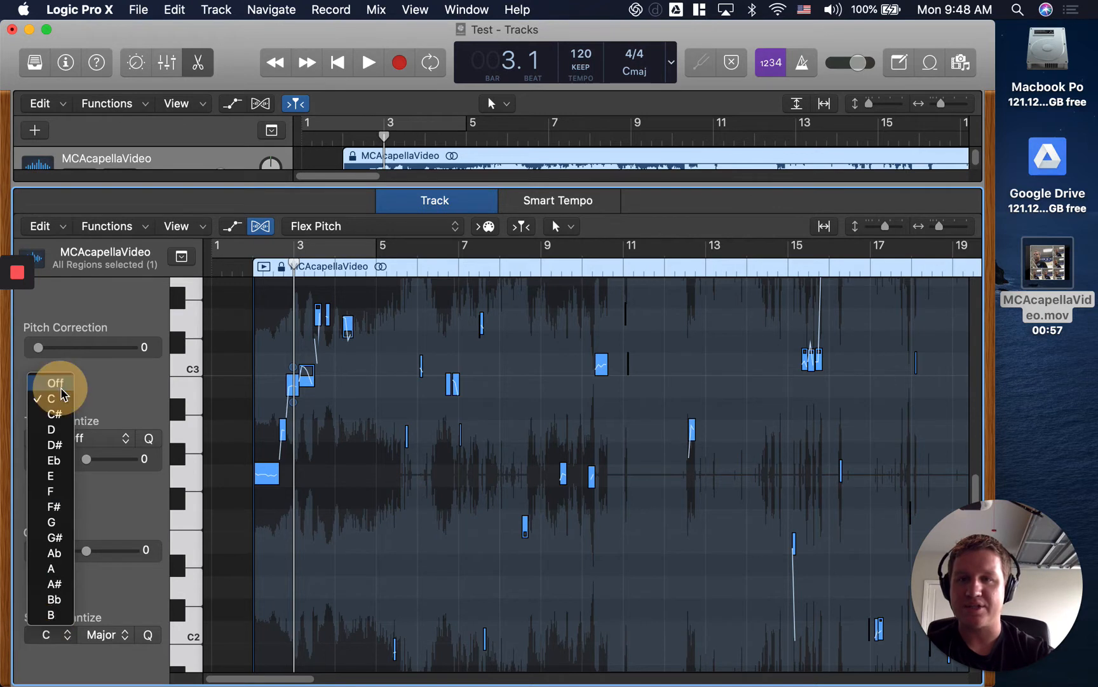
Play the opening of the MCAcapellaVideo region with Scale Quantize off and stop after a few bars.
{"action": "left_click", "coordinate": [233, 267]}
{"action": "left_click", "coordinate": [368, 62]}
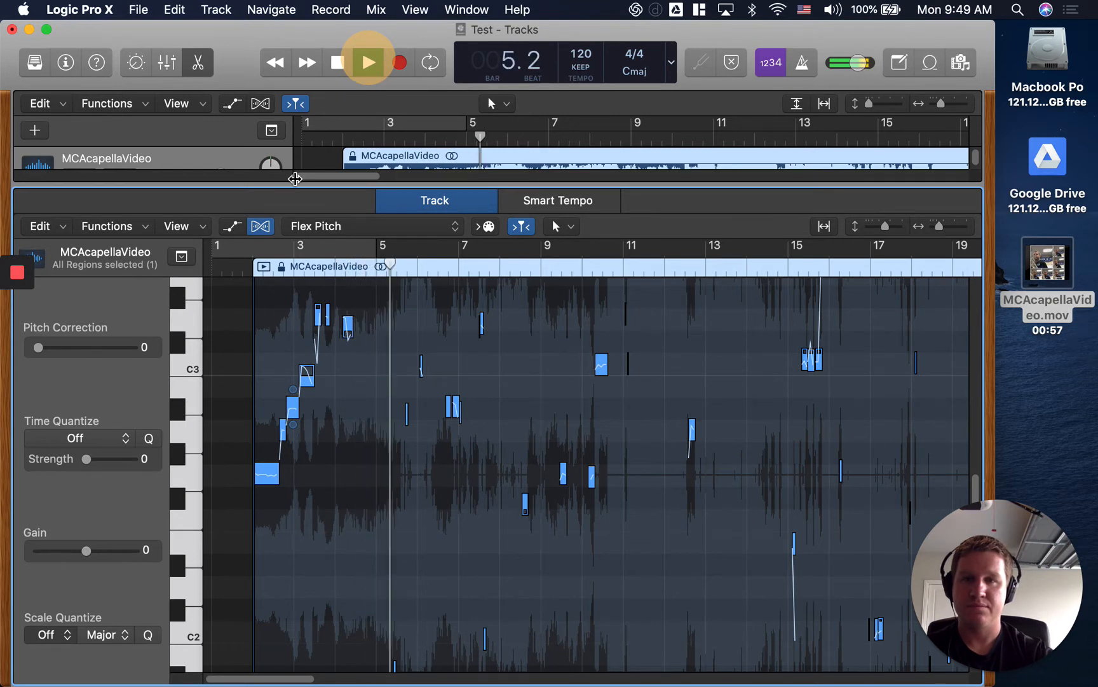
{"action": "left_click", "coordinate": [338, 65]}
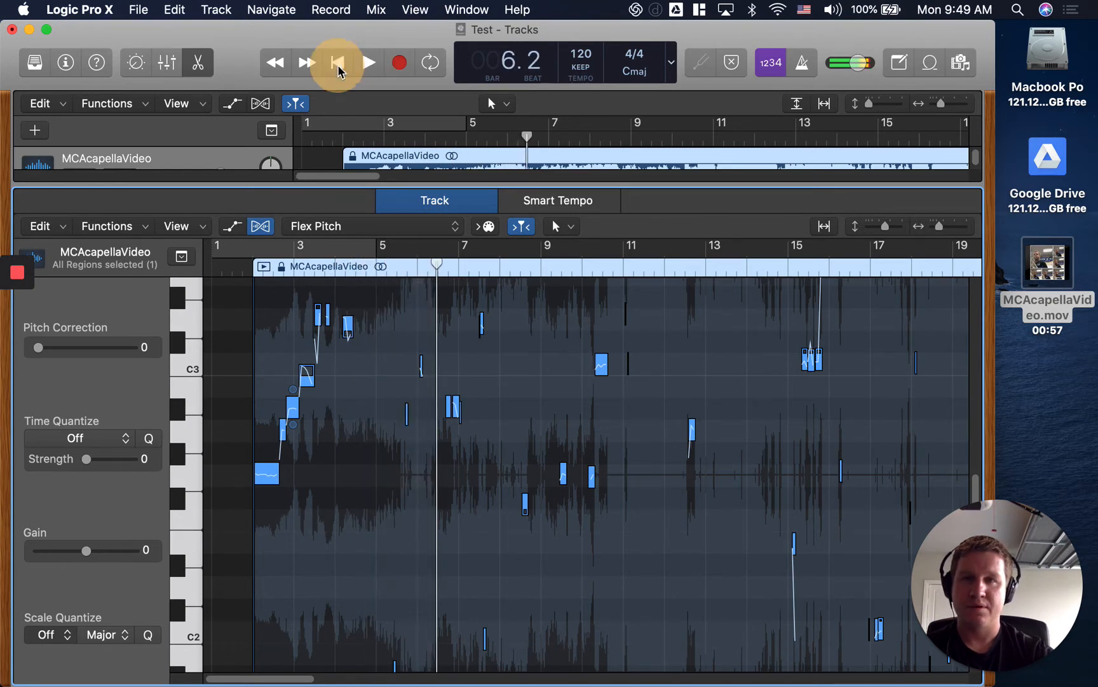
Set Scale Quantize to C Major and raise Pitch Correction to 100 for all selected notes.
{"action": "left_click", "coordinate": [70, 636]}
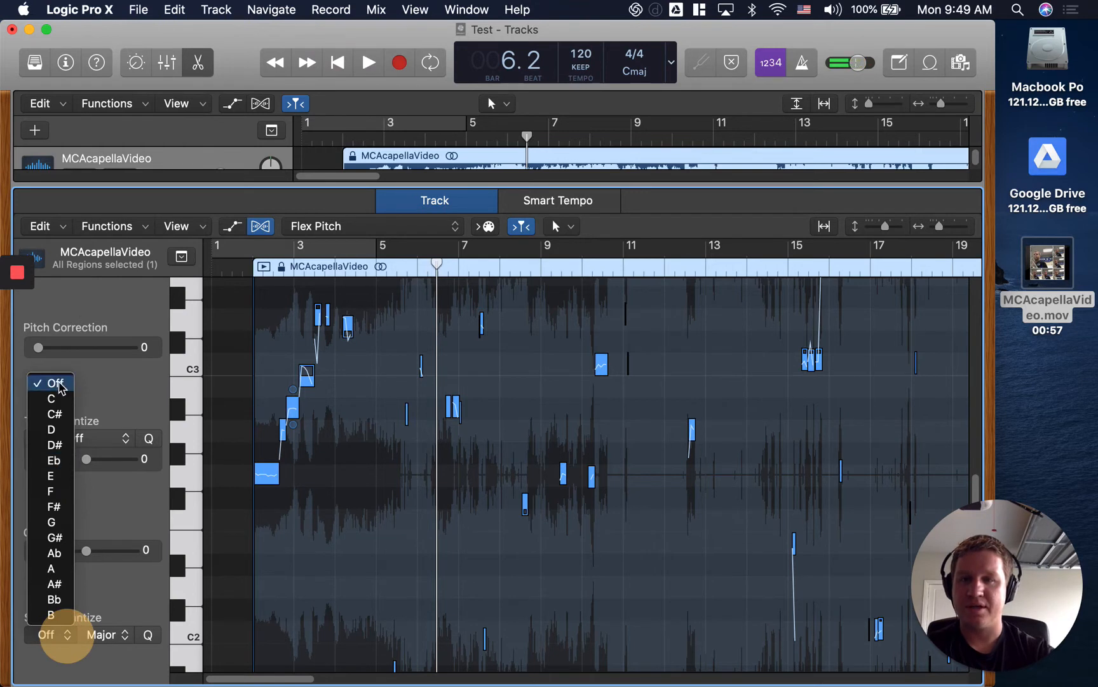
{"action": "left_click", "coordinate": [66, 402]}
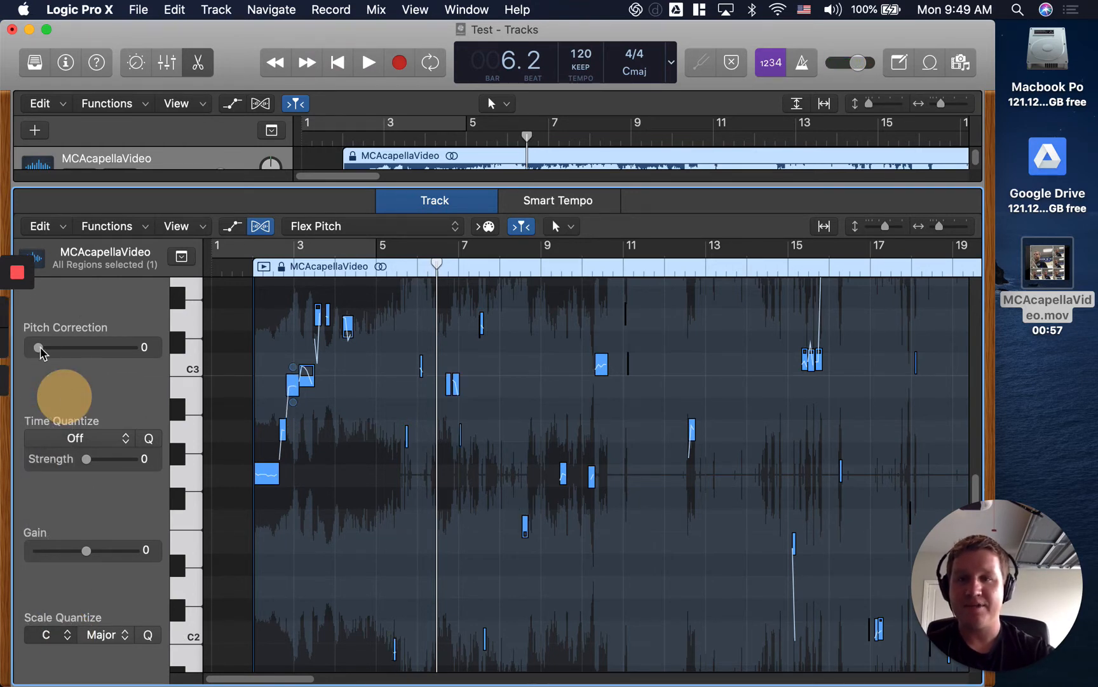
{"action": "left_click_drag", "start_coordinate": [38, 349], "coordinate": [157, 351]}
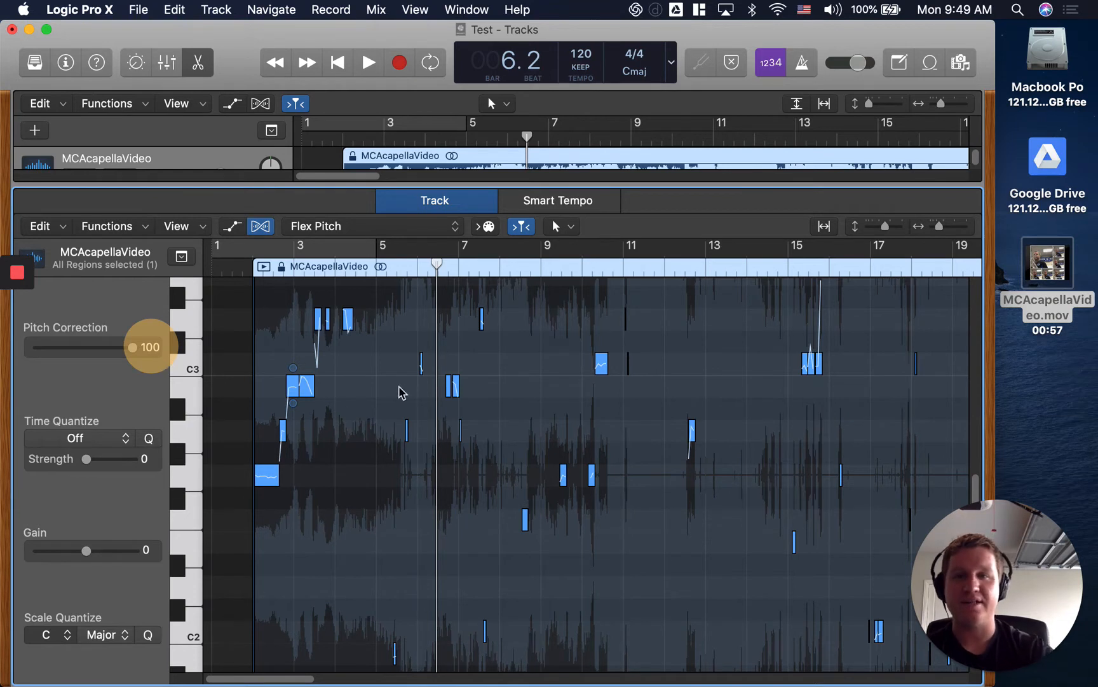
Move the playhead to the region's start and listen to the fully pitch-corrected C Major version.
{"action": "left_click", "coordinate": [241, 269]}
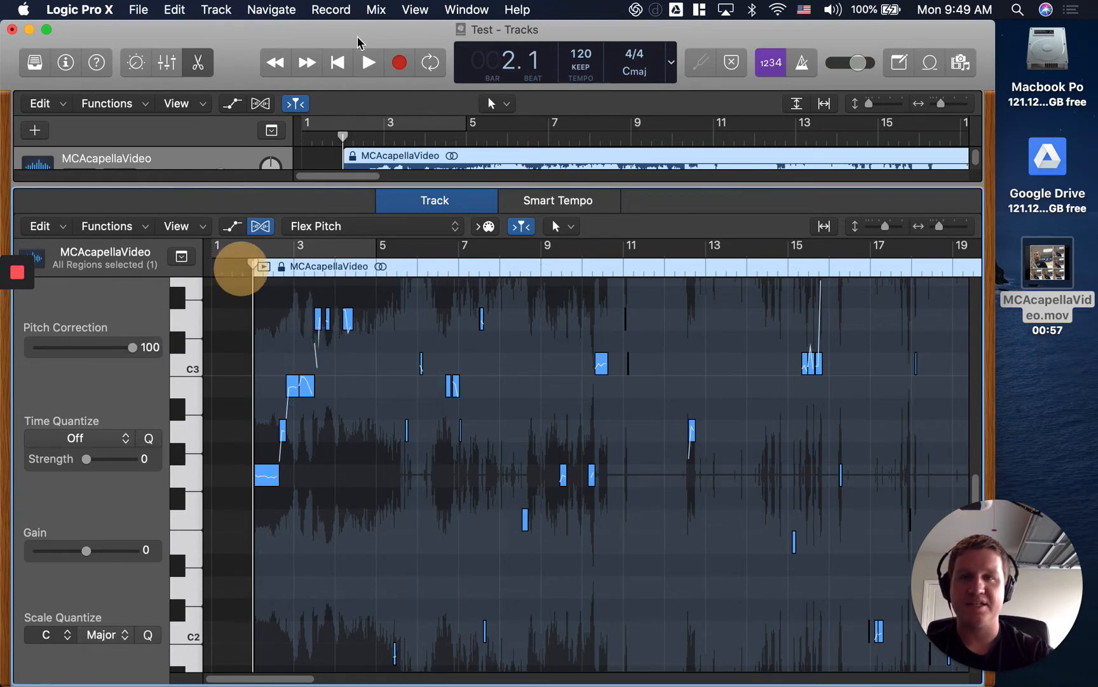
{"action": "left_click", "coordinate": [368, 62]}
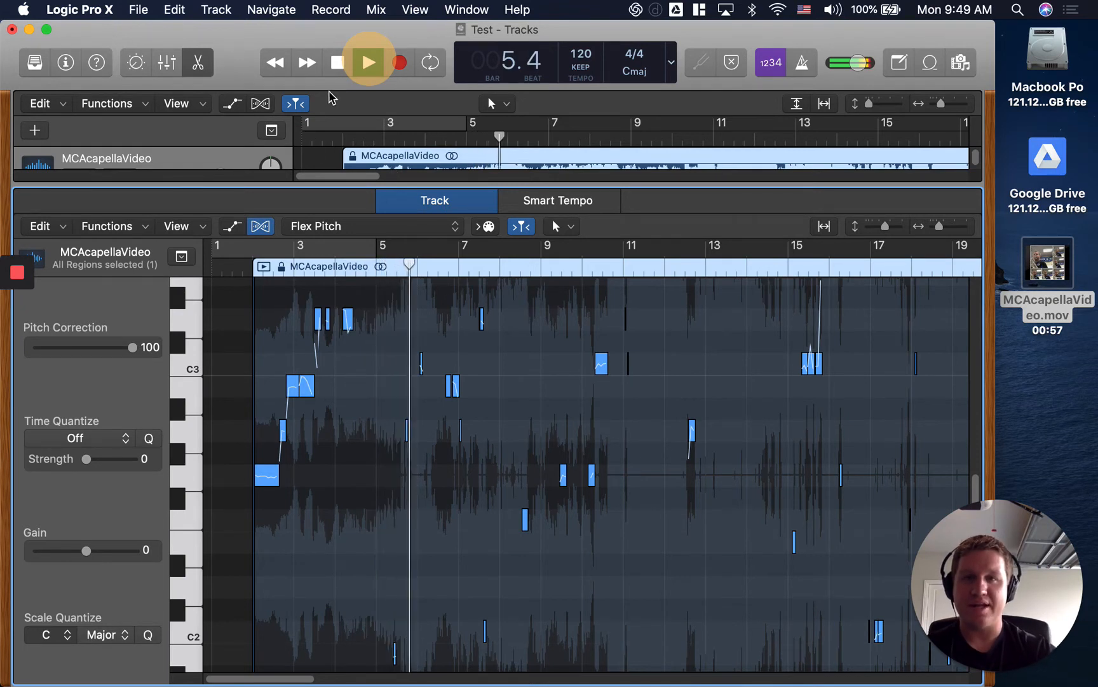
{"action": "left_click", "coordinate": [337, 62]}
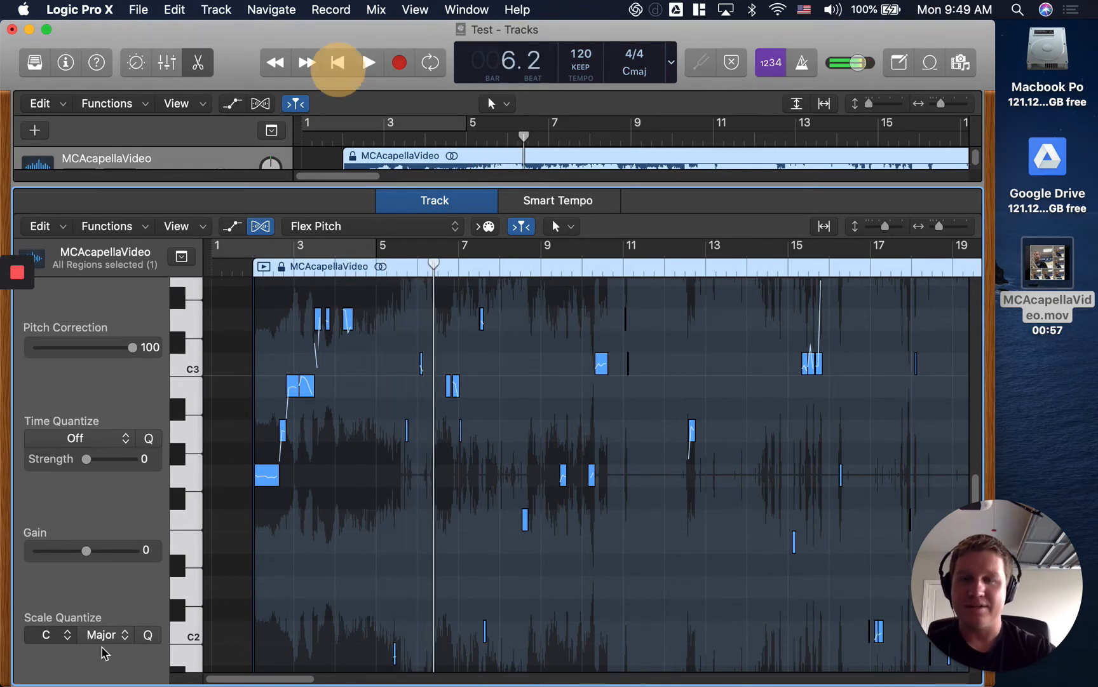
Turn Scale Quantize off and play the region's opening with Pitch Correction still at 100.
{"action": "left_click", "coordinate": [67, 634]}
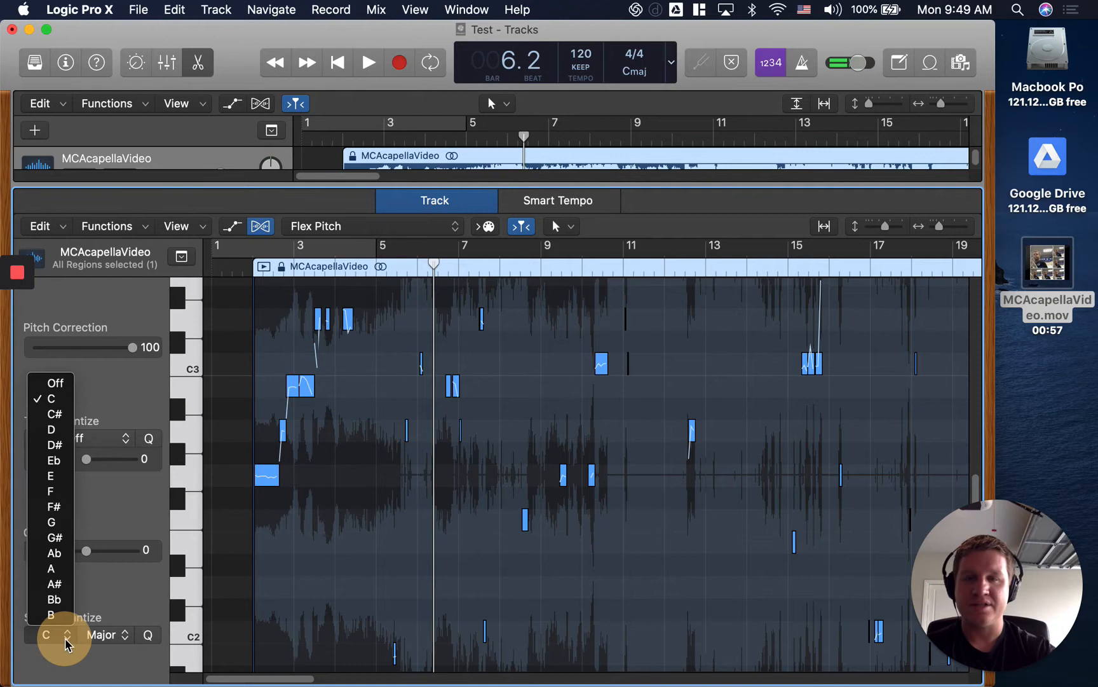
{"action": "left_click", "coordinate": [64, 382]}
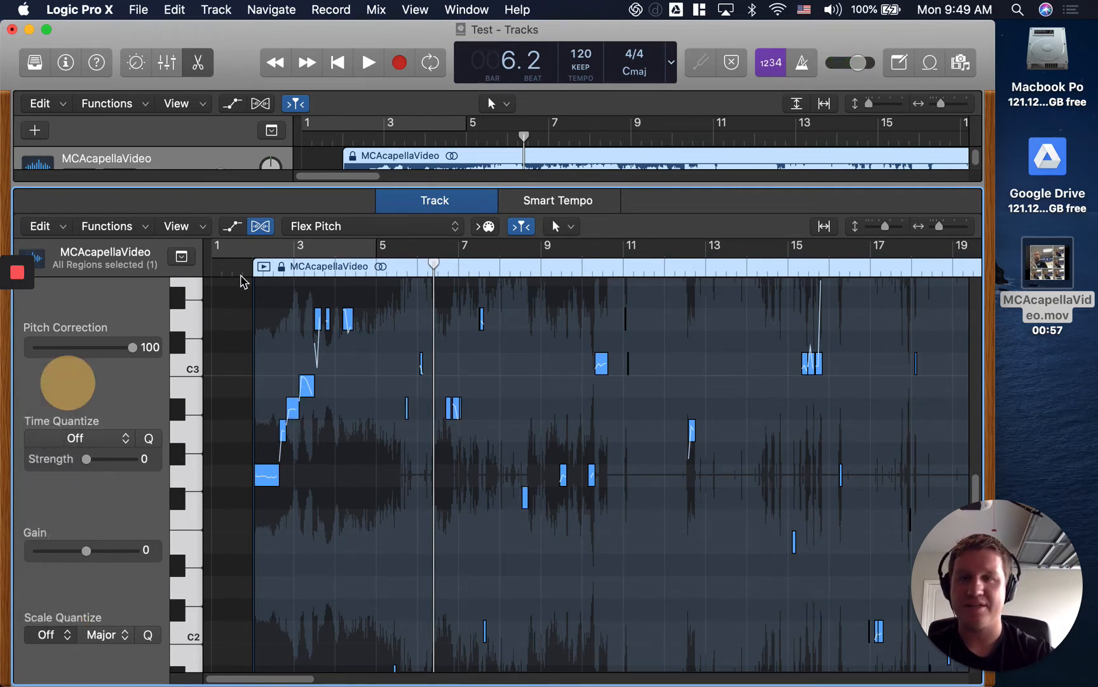
{"action": "left_click", "coordinate": [241, 272]}
{"action": "left_click", "coordinate": [367, 61]}
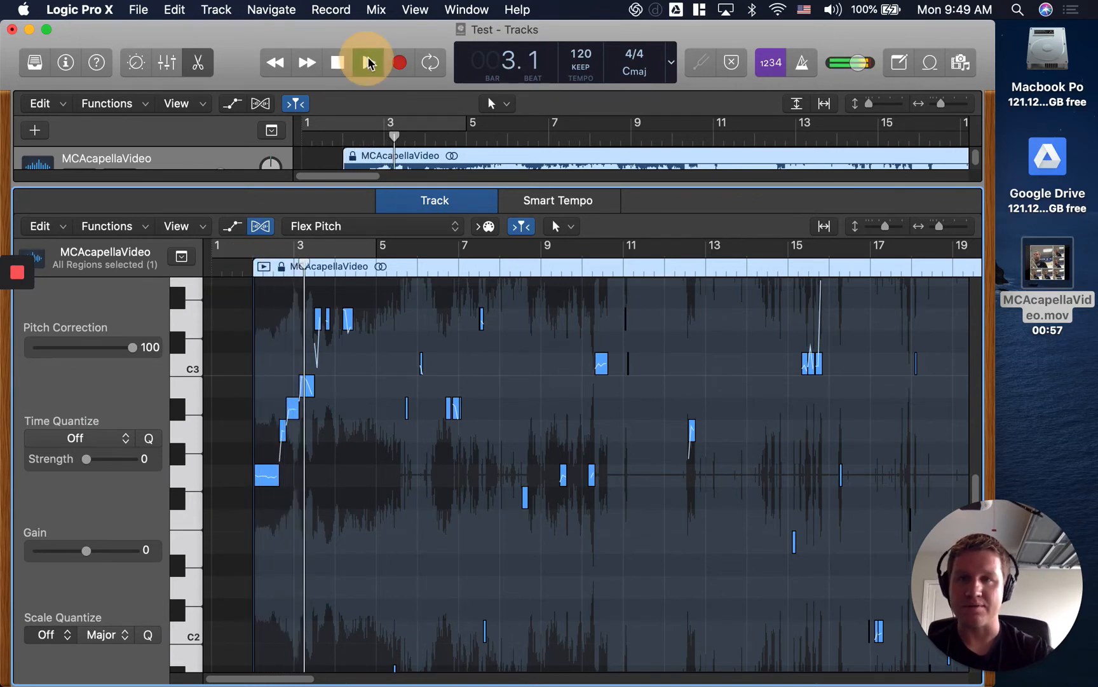
{"action": "left_click", "coordinate": [338, 62]}
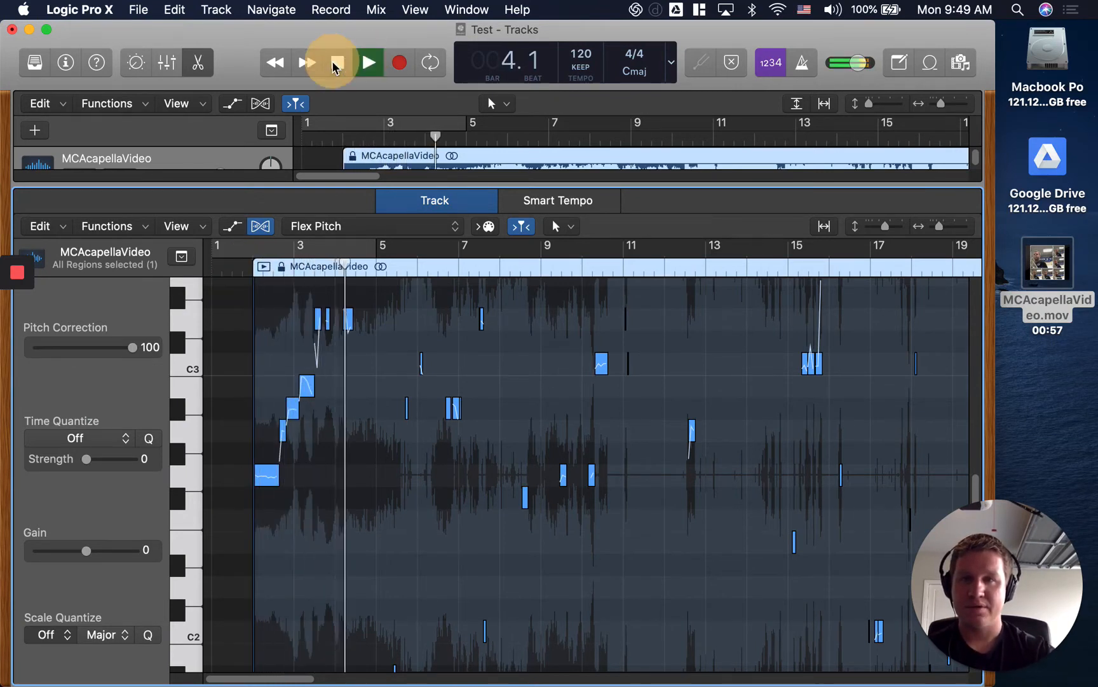
Return the playhead to bar 1, set Scale Quantize back to C Major, and play the region's opening.
{"action": "left_click", "coordinate": [222, 264]}
{"action": "left_click", "coordinate": [58, 631]}
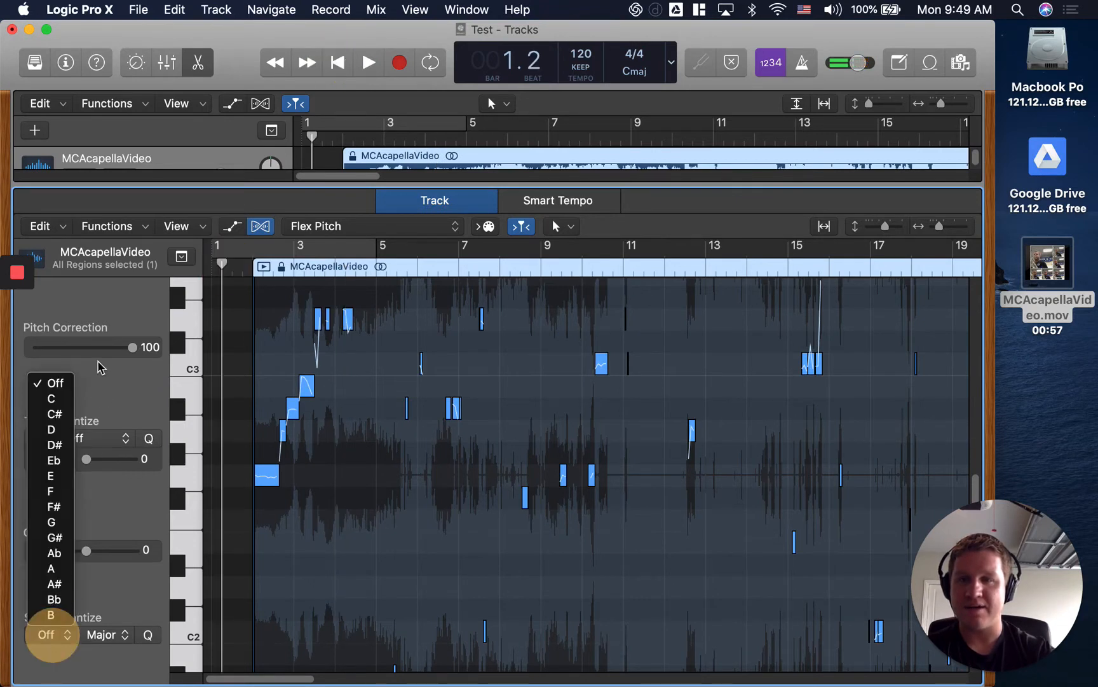
{"action": "left_click", "coordinate": [49, 401]}
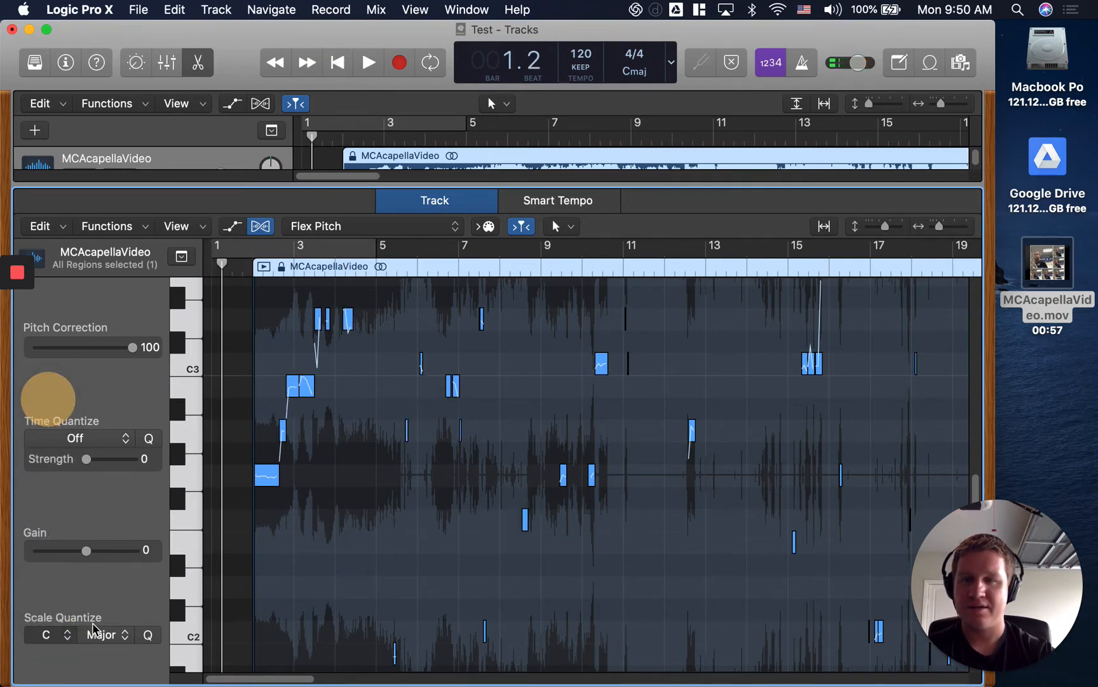
{"action": "left_click", "coordinate": [368, 64]}
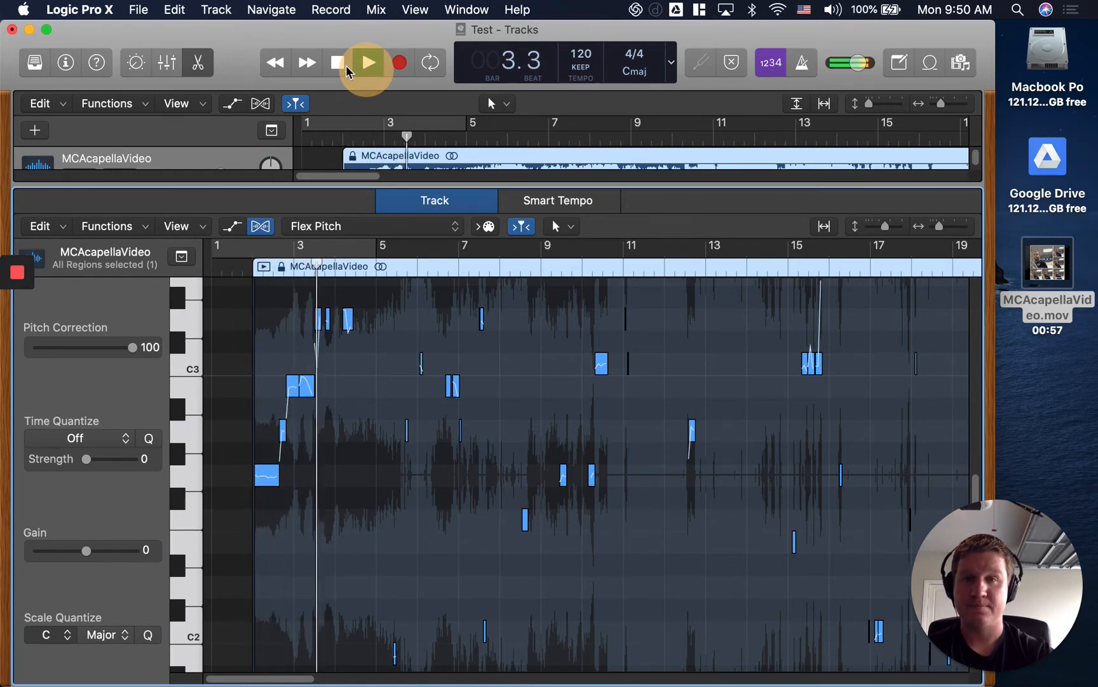
{"action": "left_click", "coordinate": [343, 64]}
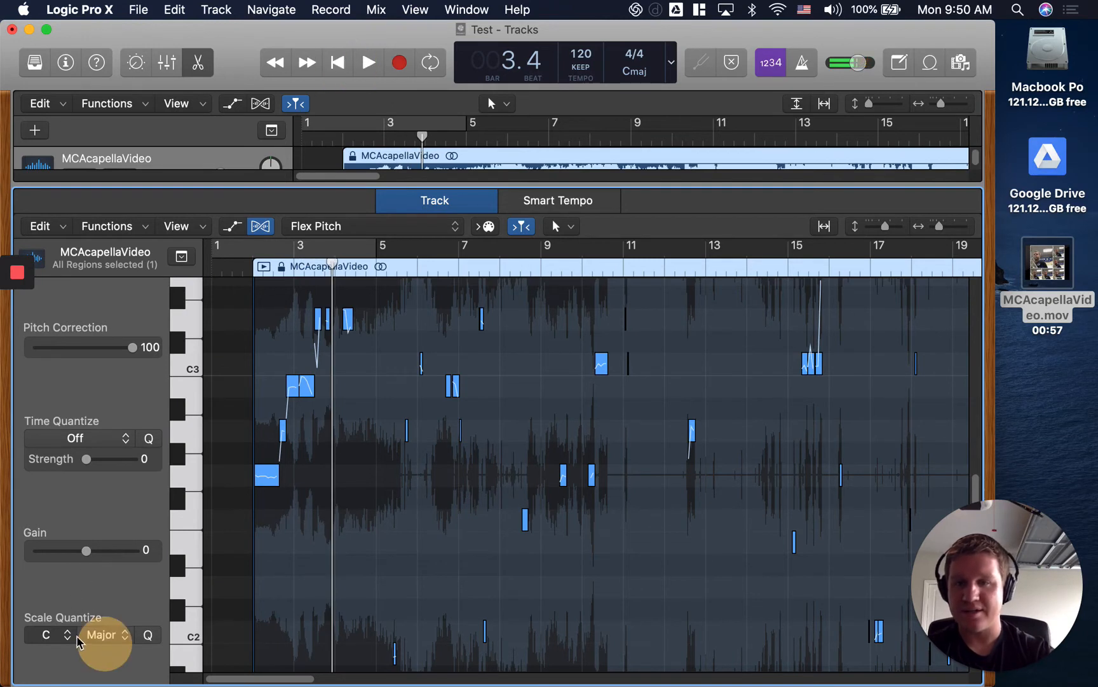
Set the selected notes' Scale Quantize root to Ab and the scale type to natural minor.
{"action": "left_click", "coordinate": [47, 634]}
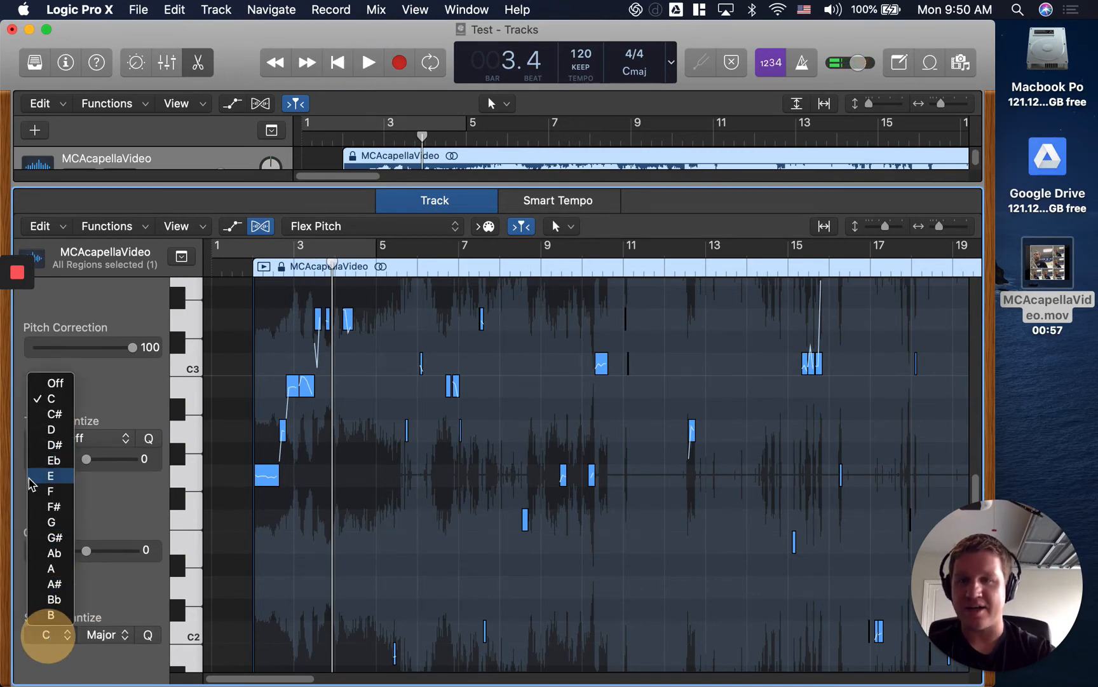
{"action": "left_click", "coordinate": [52, 553]}
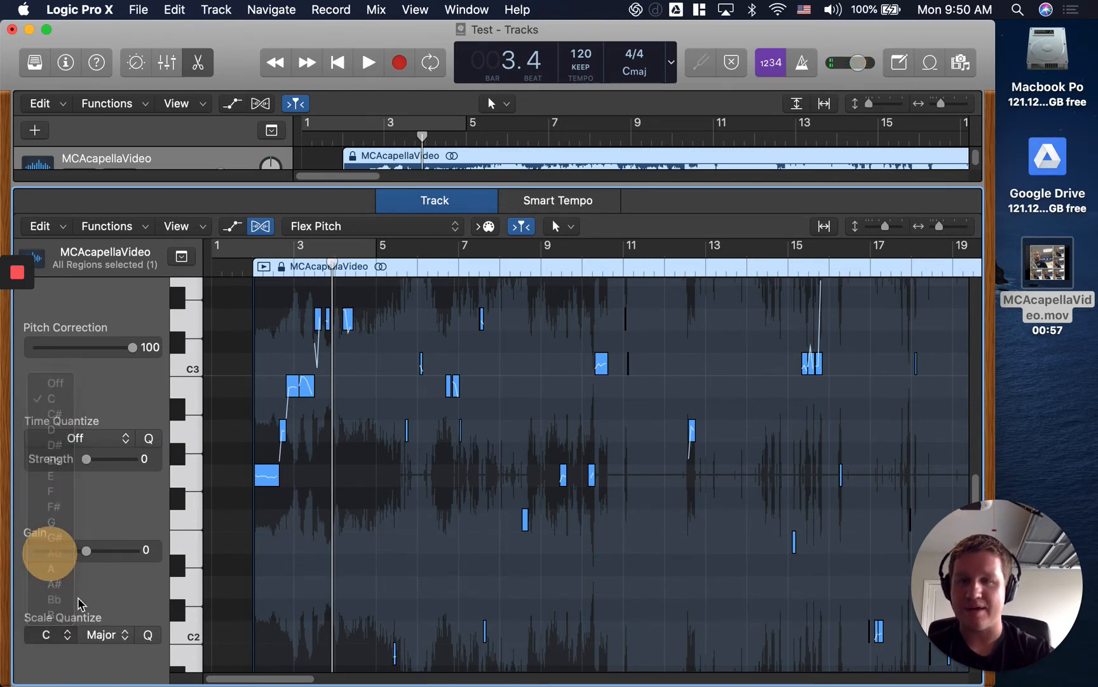
{"action": "left_click", "coordinate": [102, 634]}
{"action": "left_click", "coordinate": [124, 337]}
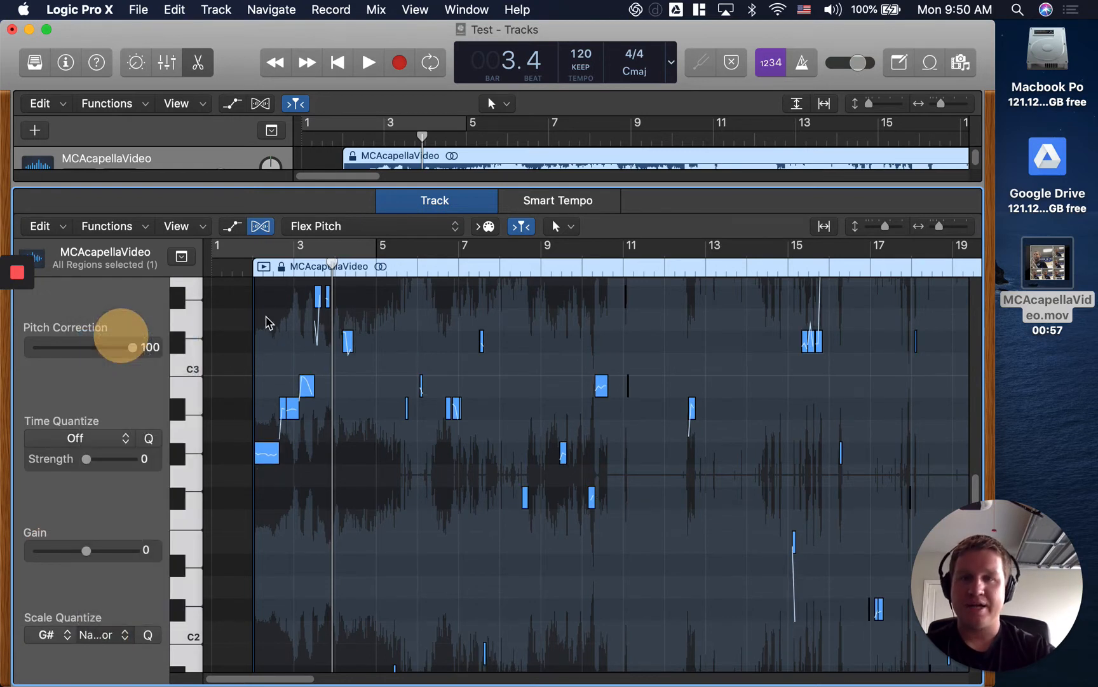
Play the opening of the region from before its first note to hear the natural minor version.
{"action": "left_click", "coordinate": [232, 273]}
{"action": "left_click", "coordinate": [367, 61]}
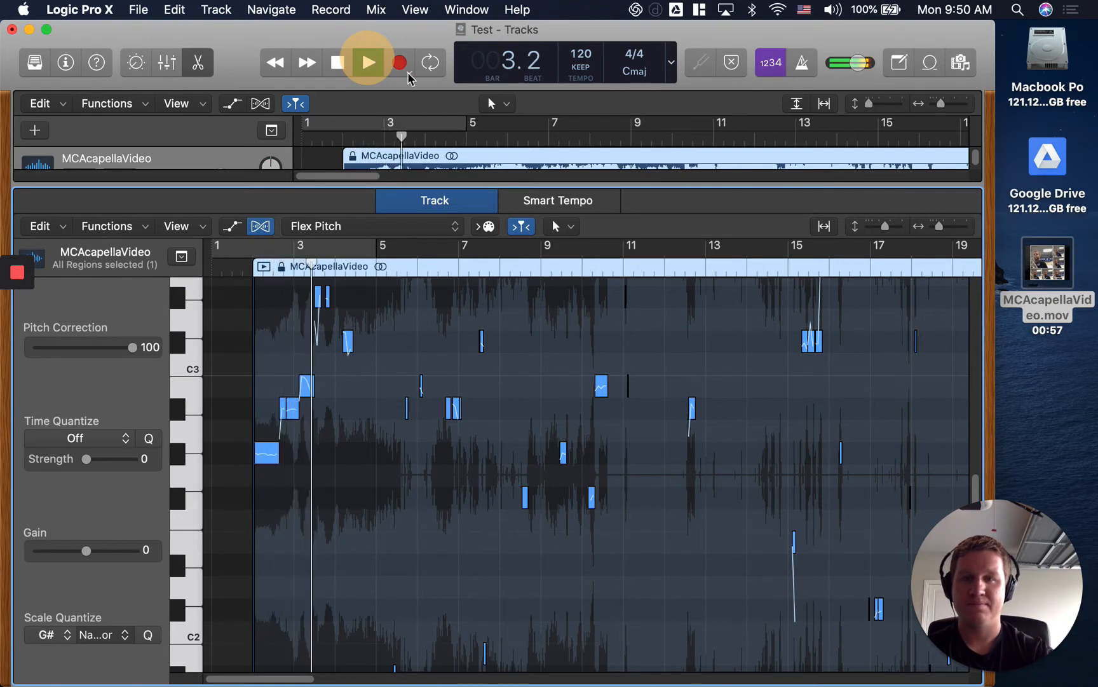
{"action": "left_click", "coordinate": [337, 69]}
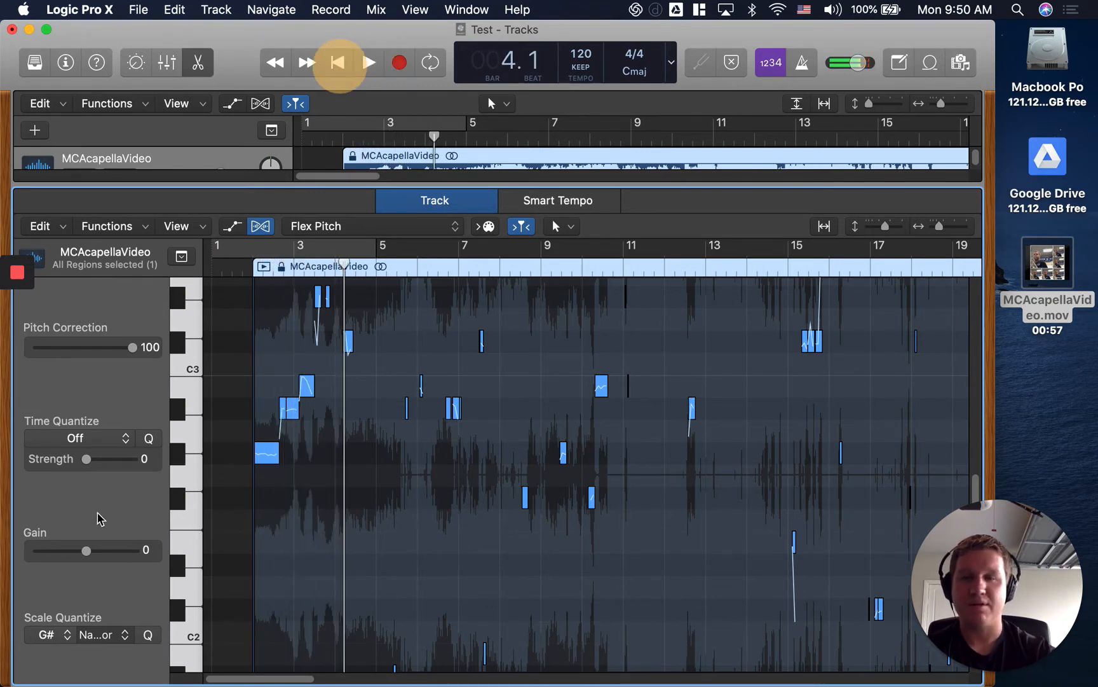
Turn Scale Quantize off for all selected notes.
{"action": "left_click", "coordinate": [63, 637]}
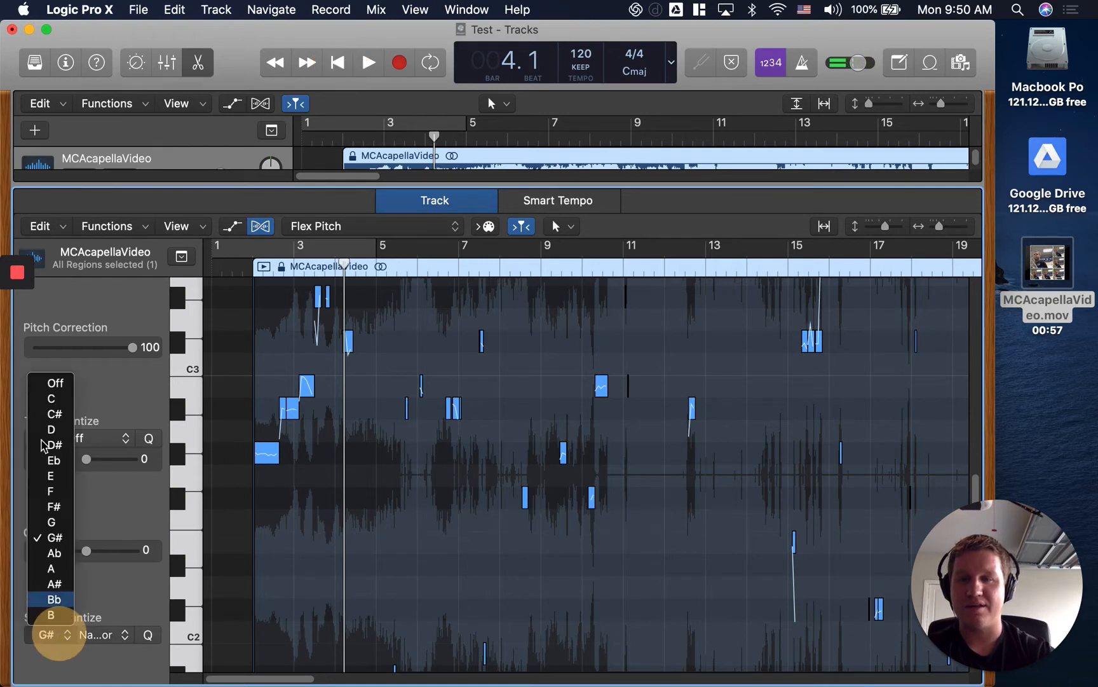
{"action": "left_click", "coordinate": [59, 384]}
{"action": "left_click", "coordinate": [119, 645]}
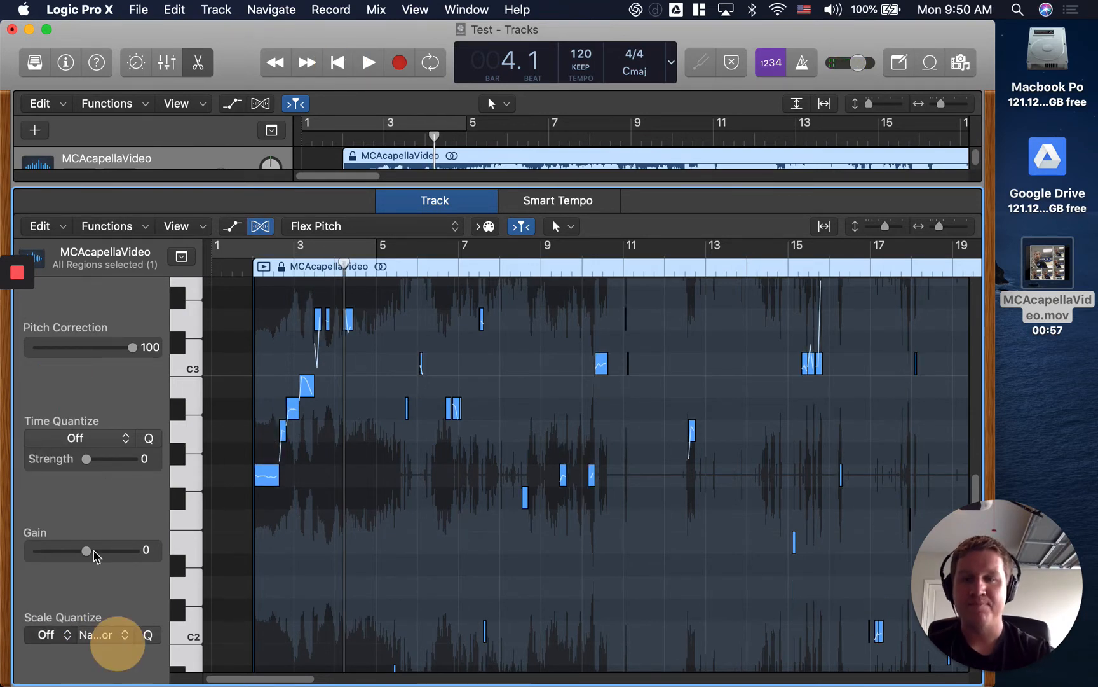
Set the selected notes' Scale Quantize to G# major and move the playhead to the region's start.
{"action": "left_click", "coordinate": [123, 319]}
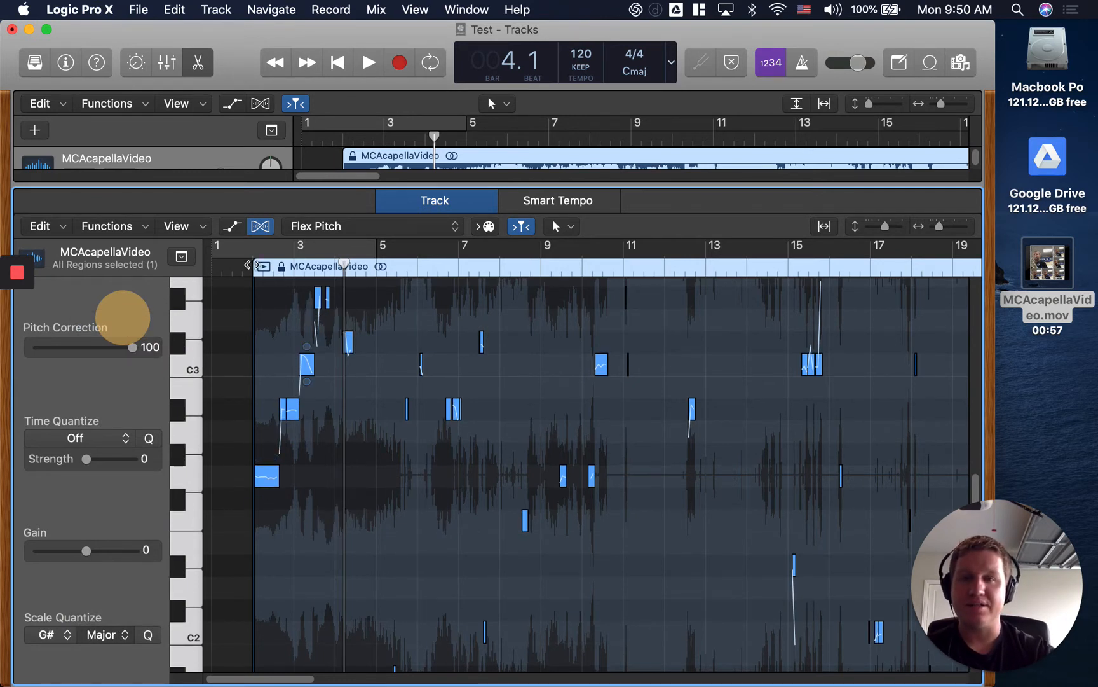
{"action": "left_click", "coordinate": [245, 268]}
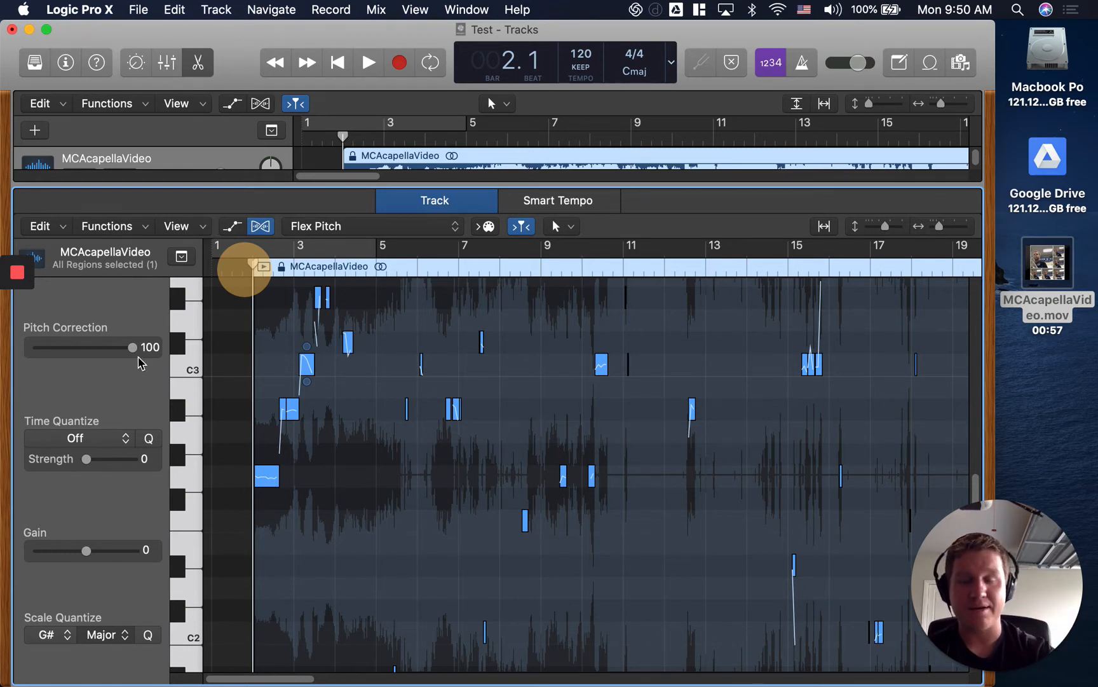
Set the selected notes' Scale Quantize root to C and the scale type to Chromatic.
{"action": "left_click", "coordinate": [68, 632]}
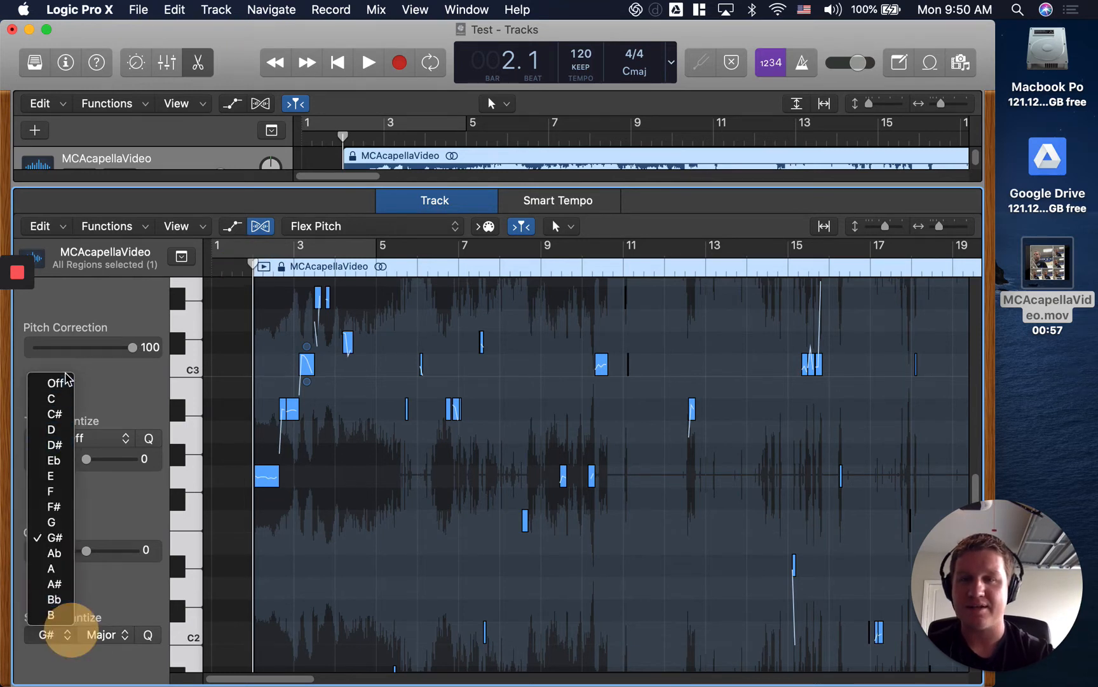
{"action": "left_click", "coordinate": [67, 400]}
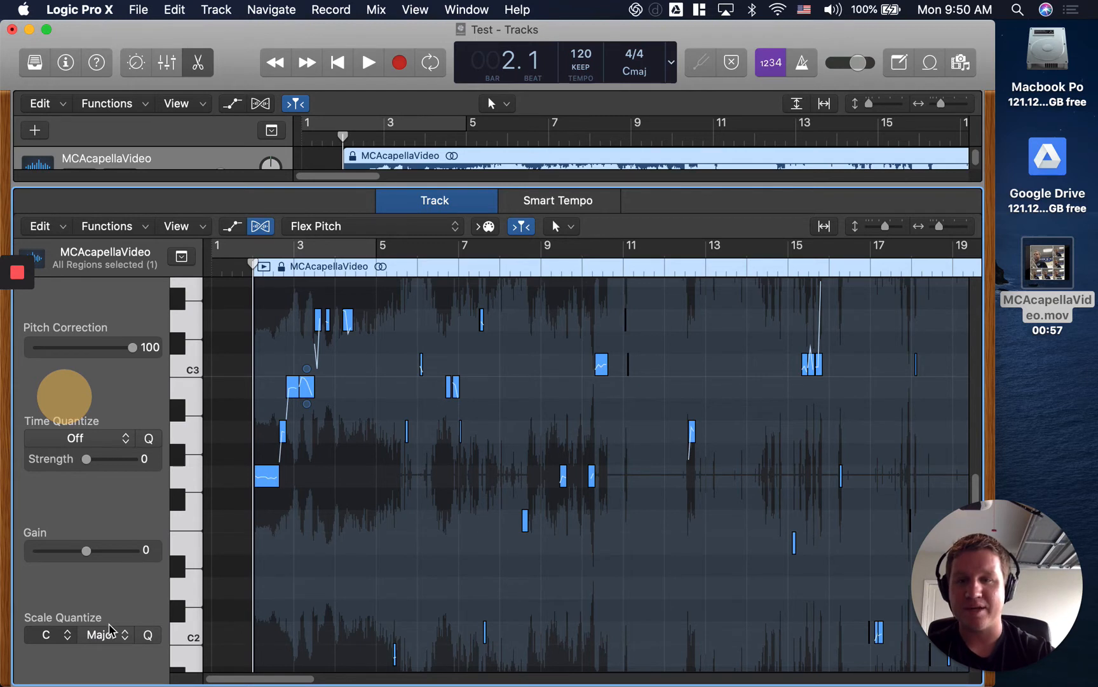
{"action": "left_click", "coordinate": [67, 596]}
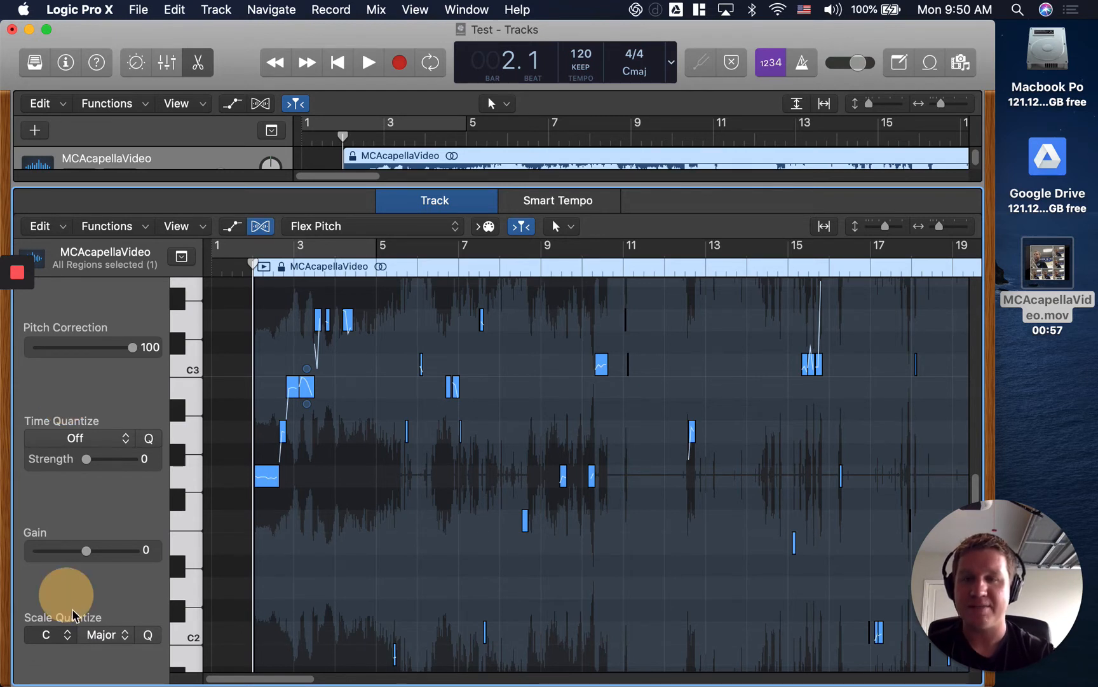
{"action": "left_click", "coordinate": [104, 635]}
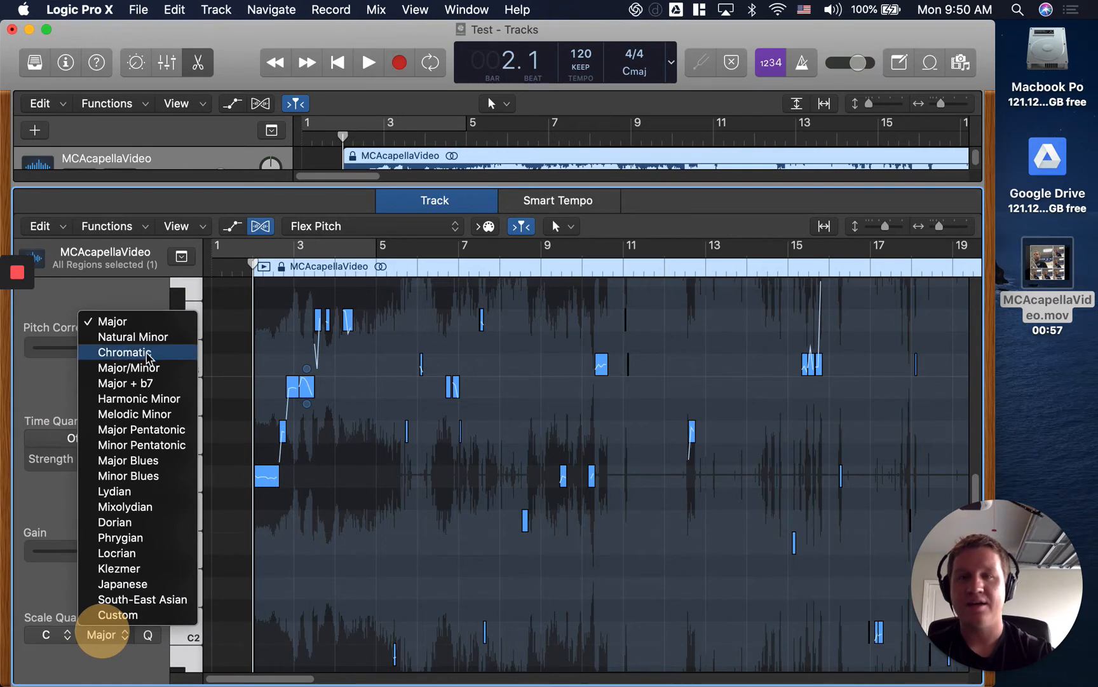
{"action": "left_click", "coordinate": [147, 353]}
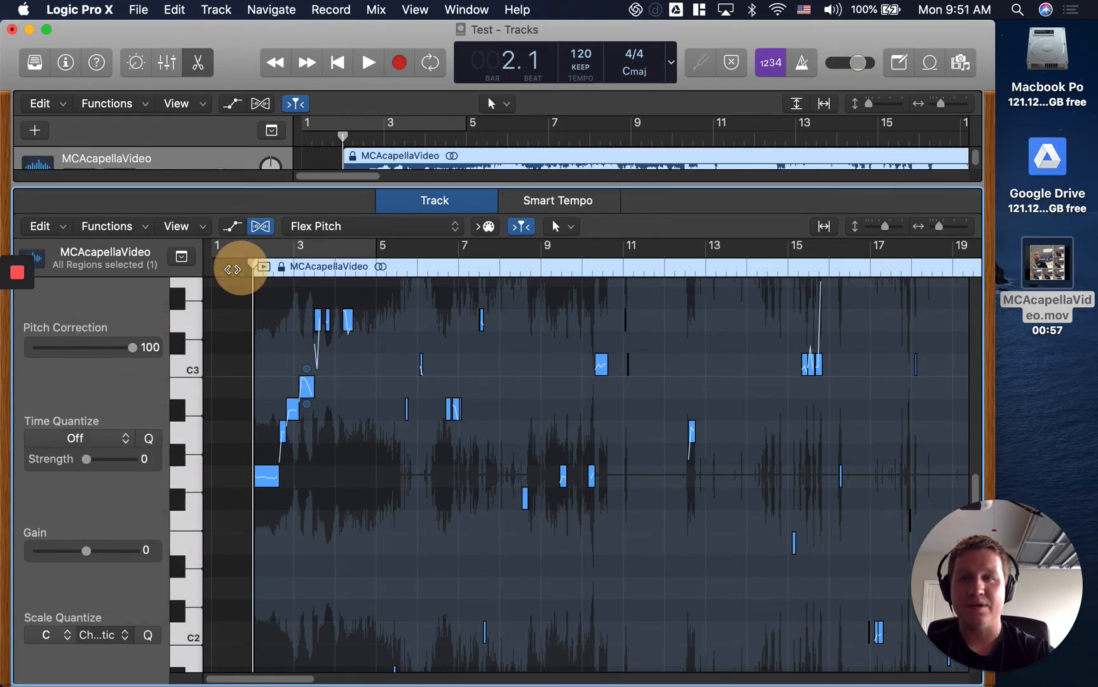
Play the region's opening from bar 2 to hear the chromatic version and return the playhead to bar 1.
{"action": "left_click", "coordinate": [232, 268]}
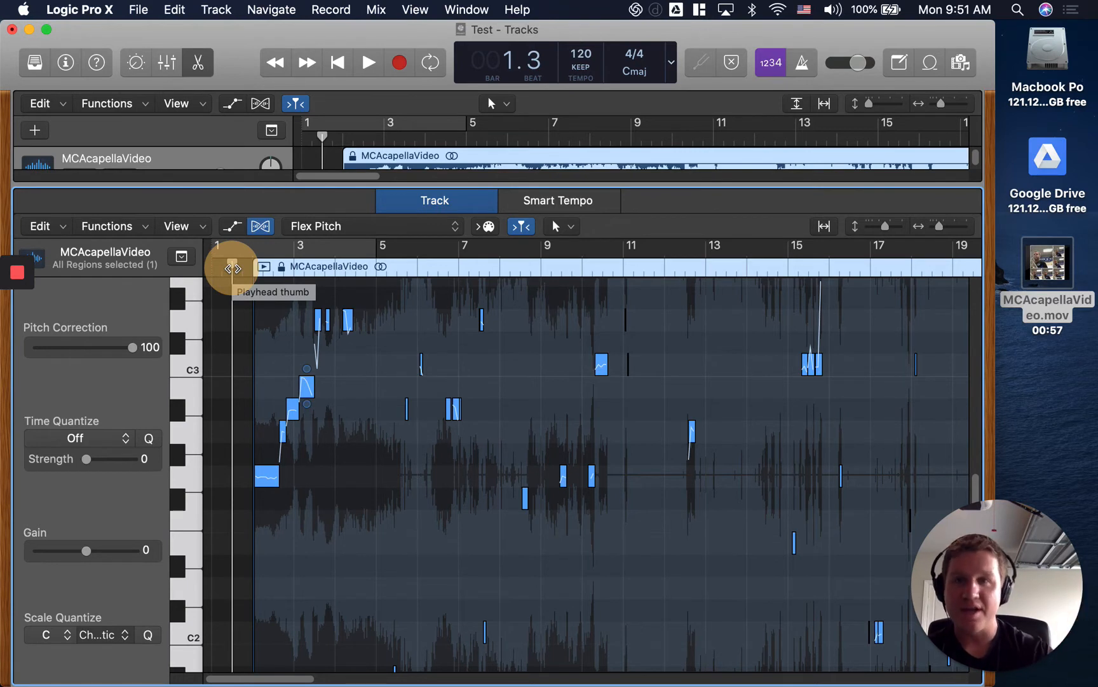
{"action": "left_click_drag", "start_coordinate": [232, 266], "coordinate": [252, 265]}
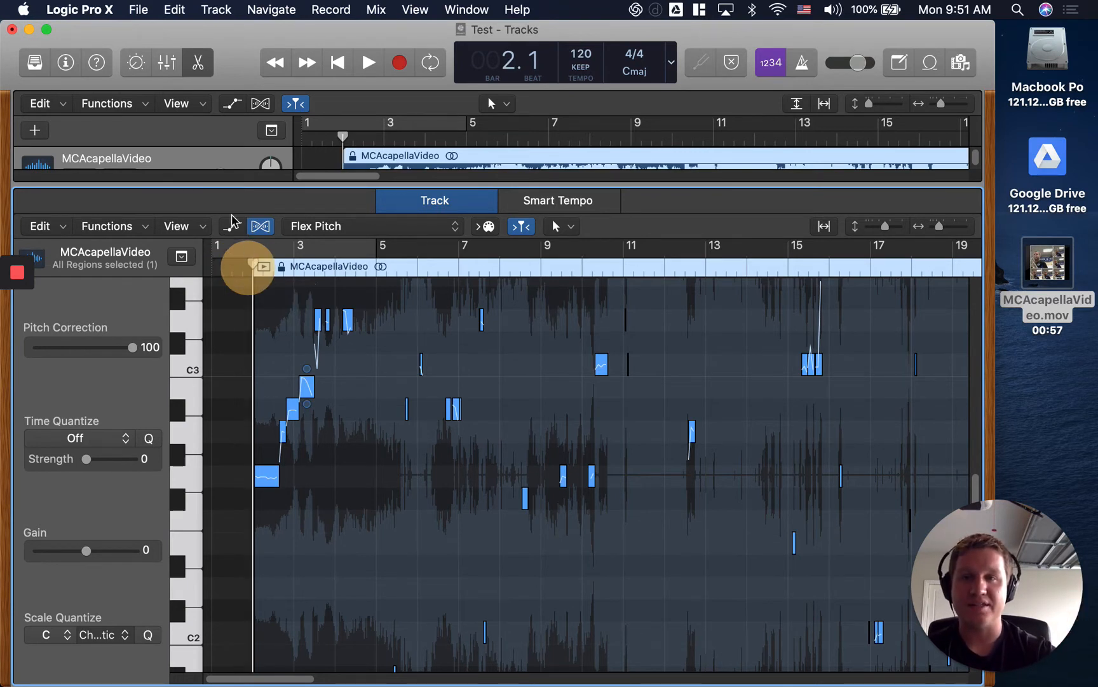
{"action": "left_click", "coordinate": [375, 63]}
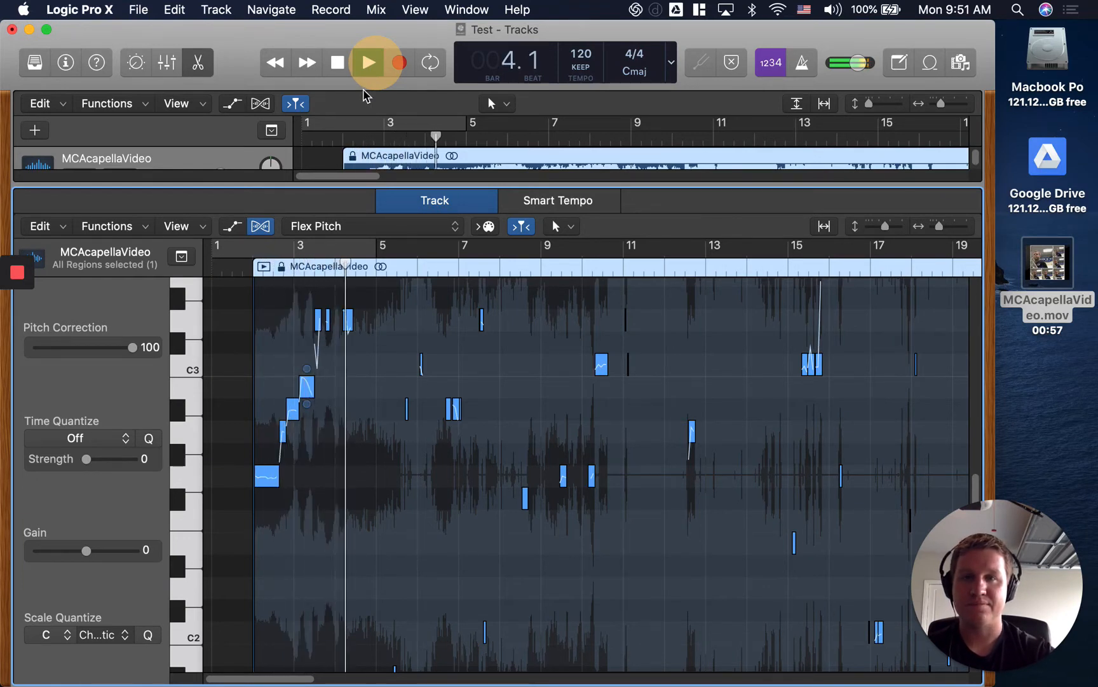
{"action": "left_click", "coordinate": [338, 66]}
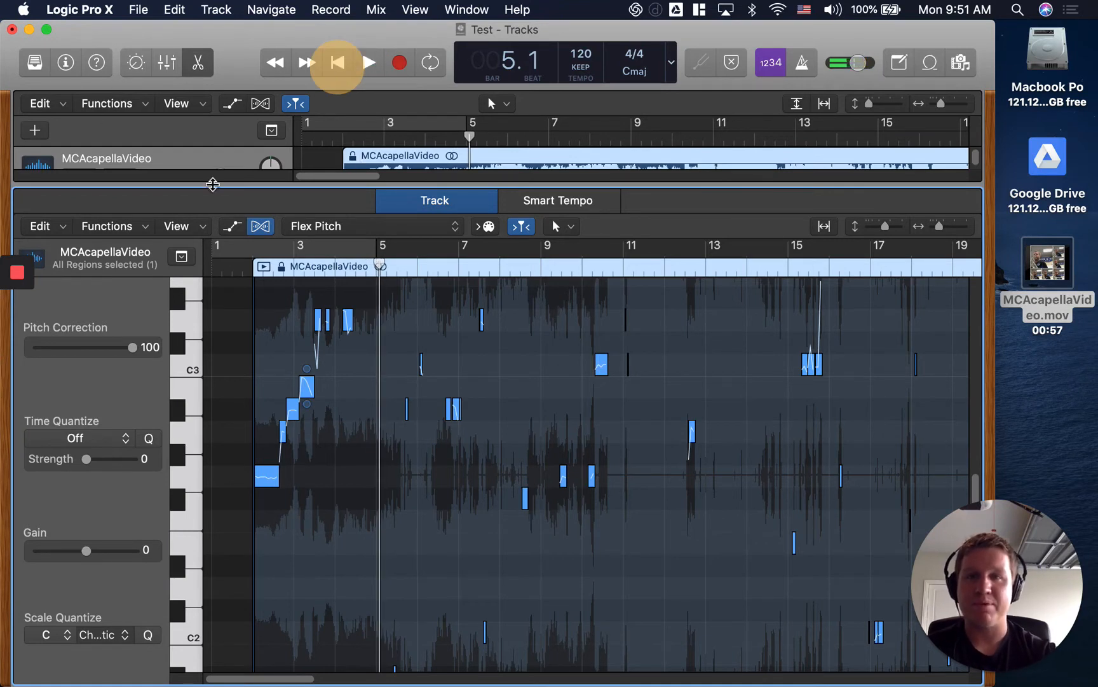
{"action": "left_click", "coordinate": [241, 260]}
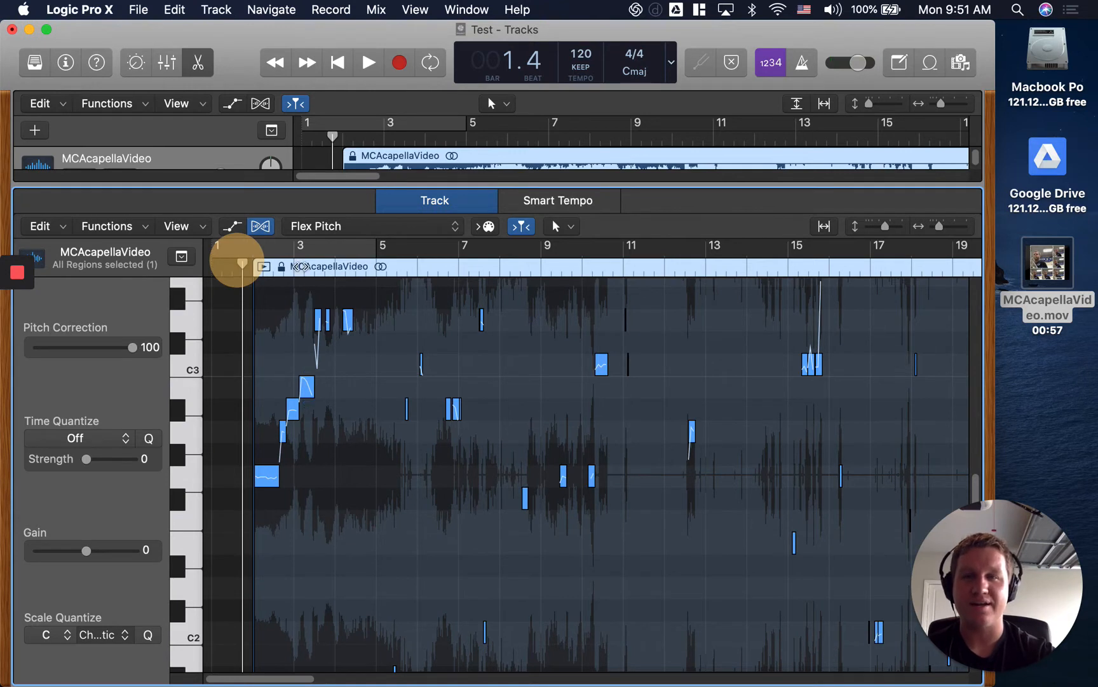
{"action": "left_click", "coordinate": [299, 265]}
{"action": "left_click", "coordinate": [221, 260]}
Adjust the pitch drift at the start and end of the region's first note, keeping all notes selected.
{"action": "left_click", "coordinate": [440, 155]}
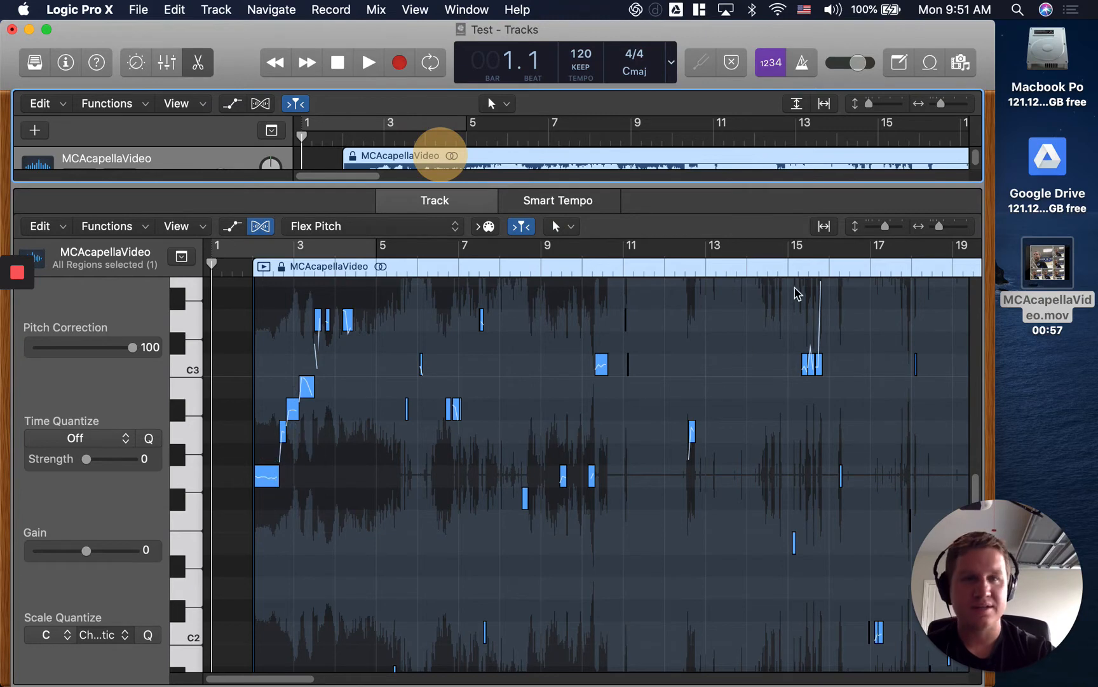
{"action": "left_click_drag", "start_coordinate": [941, 227], "coordinate": [950, 226]}
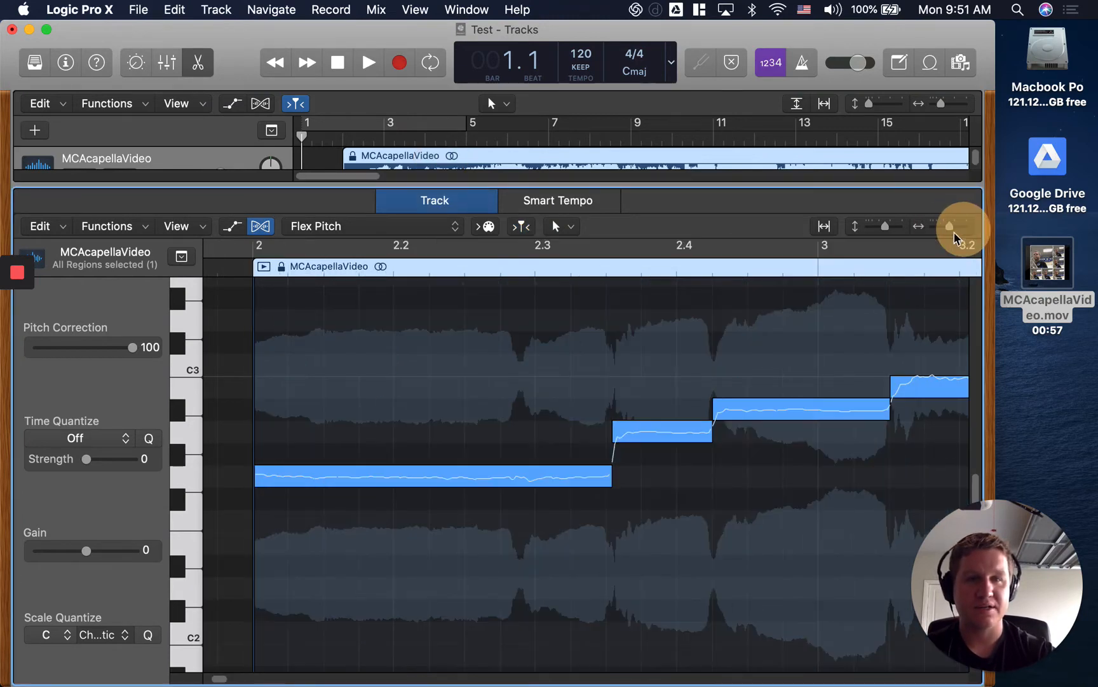
{"action": "left_click", "coordinate": [496, 478]}
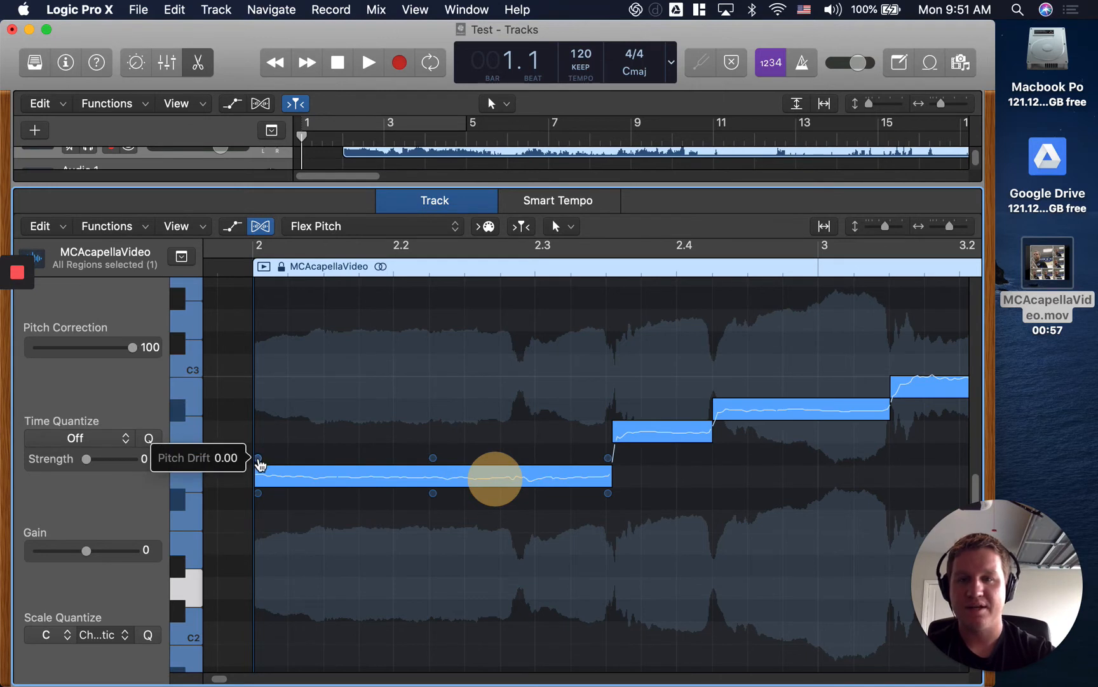
{"action": "mouse_move", "coordinate": [258, 459]}
{"action": "left_mouse_down"}
{"action": "mouse_move", "coordinate": [272, 329]}
{"action": "mouse_move", "coordinate": [260, 458]}
{"action": "left_mouse_up"}
{"action": "mouse_move", "coordinate": [609, 458]}
{"action": "left_mouse_down"}
{"action": "mouse_move", "coordinate": [609, 392]}
{"action": "mouse_move", "coordinate": [619, 459]}
{"action": "left_mouse_up"}
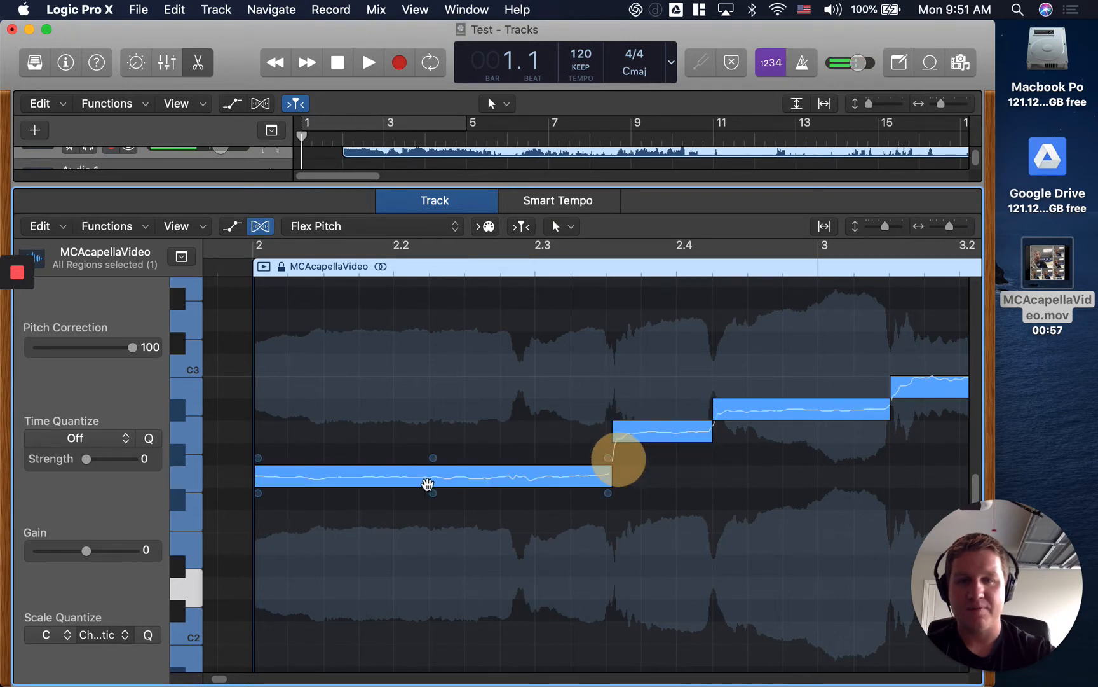
Adjust the fine pitch and formant shift of the selected notes using the first note's handles.
{"action": "left_click", "coordinate": [433, 458]}
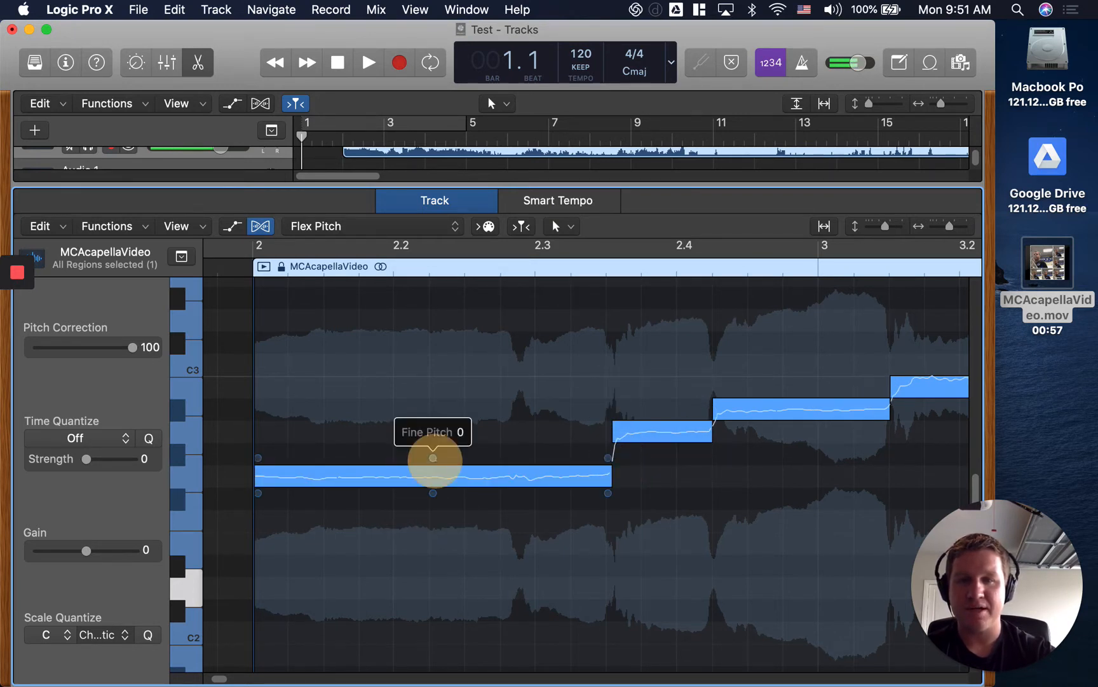
{"action": "mouse_move", "coordinate": [436, 466]}
{"action": "left_mouse_down"}
{"action": "mouse_move", "coordinate": [437, 366]}
{"action": "mouse_move", "coordinate": [435, 490]}
{"action": "left_mouse_up"}
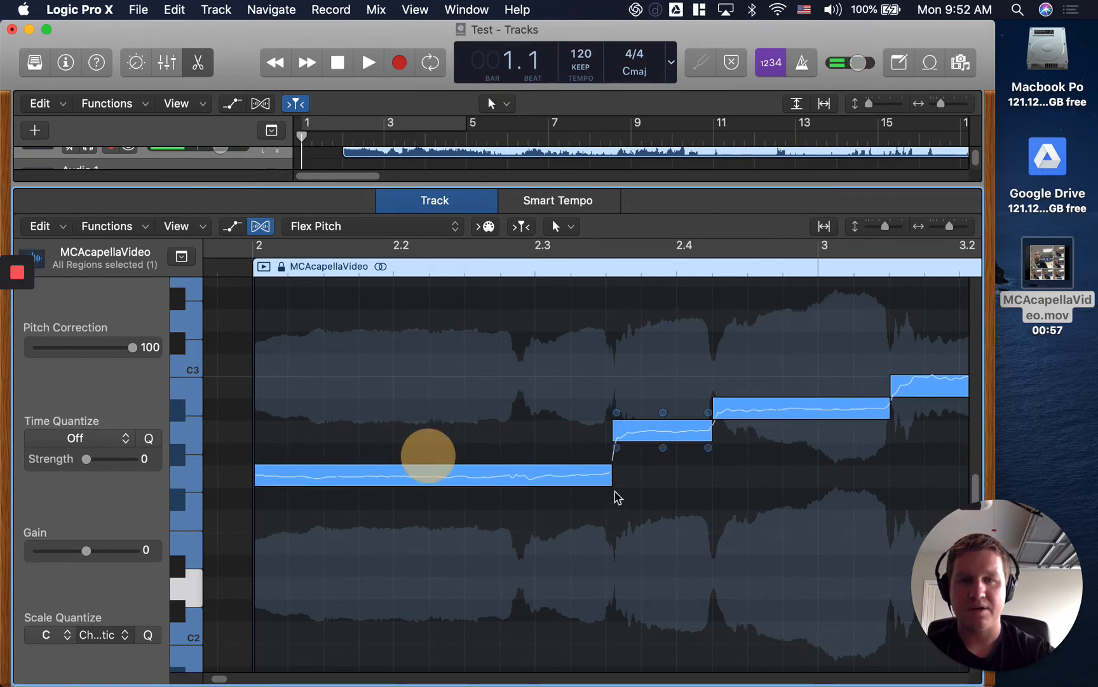
{"action": "mouse_move", "coordinate": [609, 491]}
{"action": "left_mouse_down"}
{"action": "mouse_move", "coordinate": [603, 517]}
{"action": "mouse_move", "coordinate": [598, 465]}
{"action": "mouse_move", "coordinate": [602, 482]}
{"action": "left_mouse_up"}
Try the first note's gain handle, change the vibrato of the selected notes, and deselect all notes.
{"action": "left_click", "coordinate": [257, 491]}
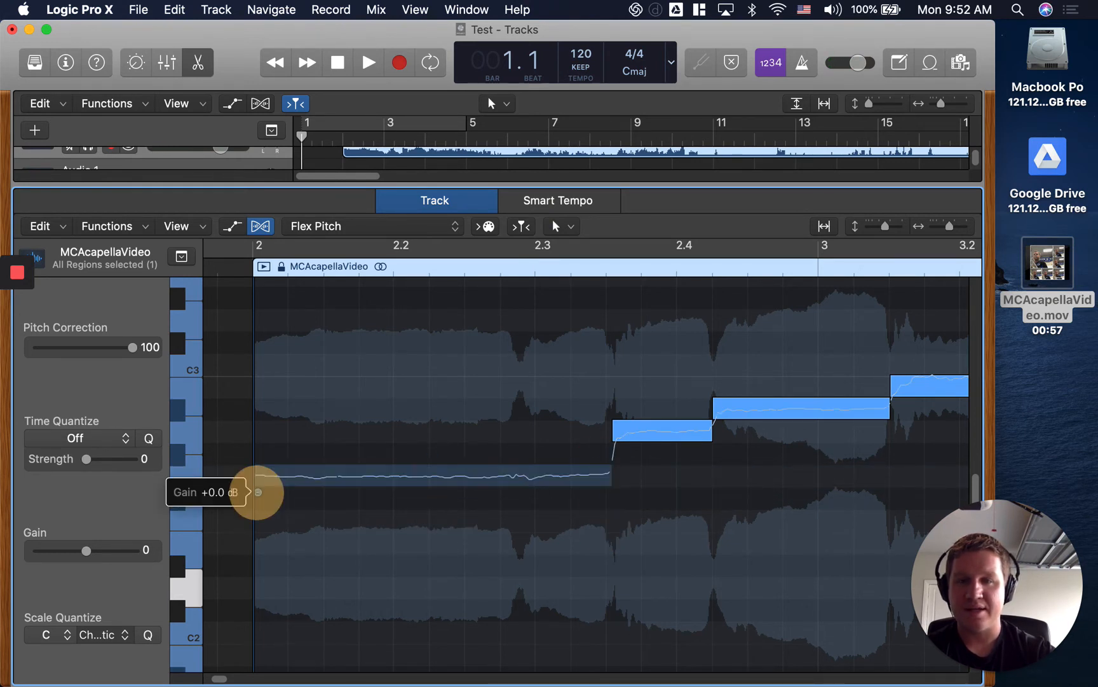
{"action": "mouse_move", "coordinate": [257, 491]}
{"action": "left_mouse_down"}
{"action": "mouse_move", "coordinate": [257, 429]}
{"action": "mouse_move", "coordinate": [264, 507]}
{"action": "left_mouse_up"}
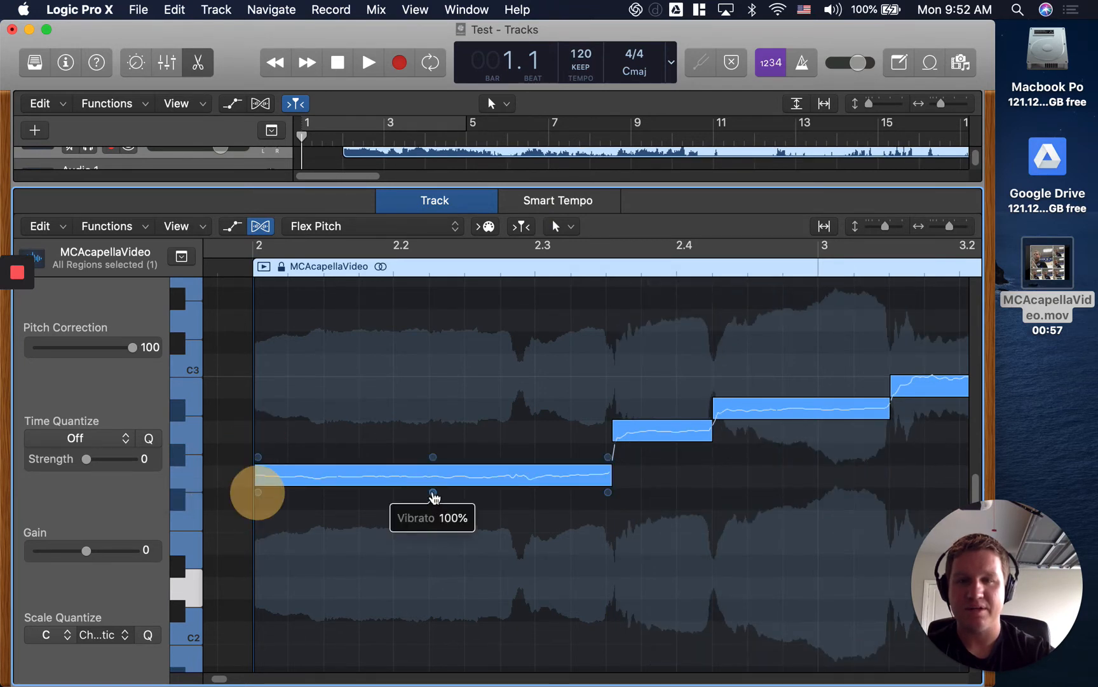
{"action": "mouse_move", "coordinate": [433, 492]}
{"action": "left_mouse_down"}
{"action": "mouse_move", "coordinate": [412, 642]}
{"action": "mouse_move", "coordinate": [436, 355]}
{"action": "mouse_move", "coordinate": [429, 296]}
{"action": "mouse_move", "coordinate": [470, 554]}
{"action": "left_mouse_up"}
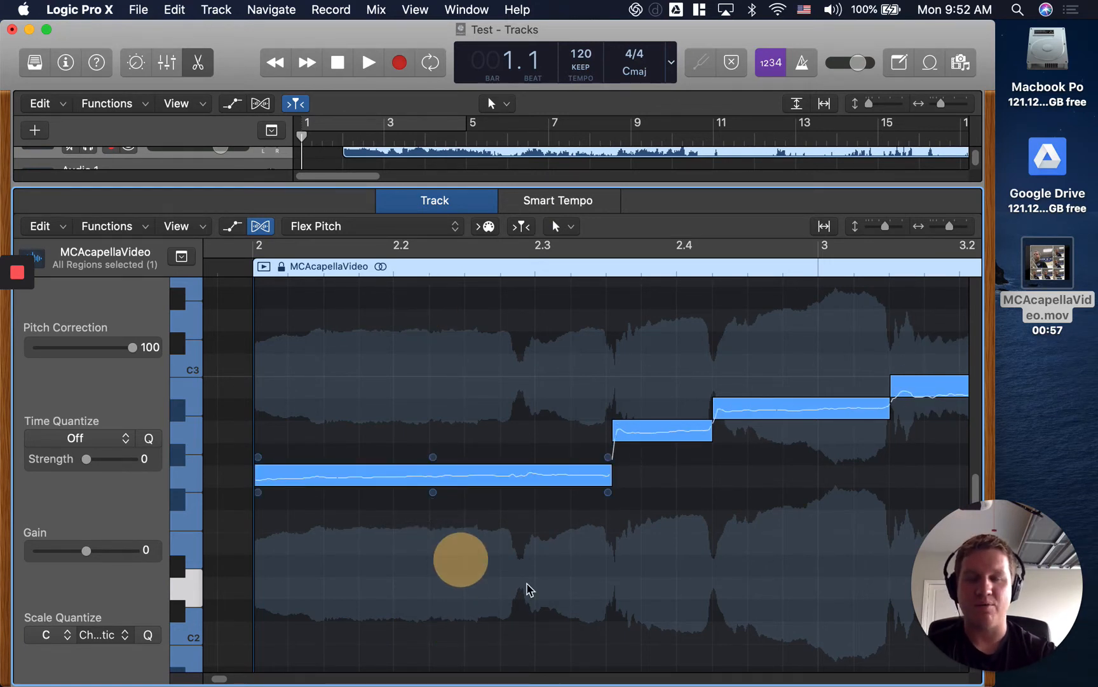
{"action": "left_click", "coordinate": [359, 394]}
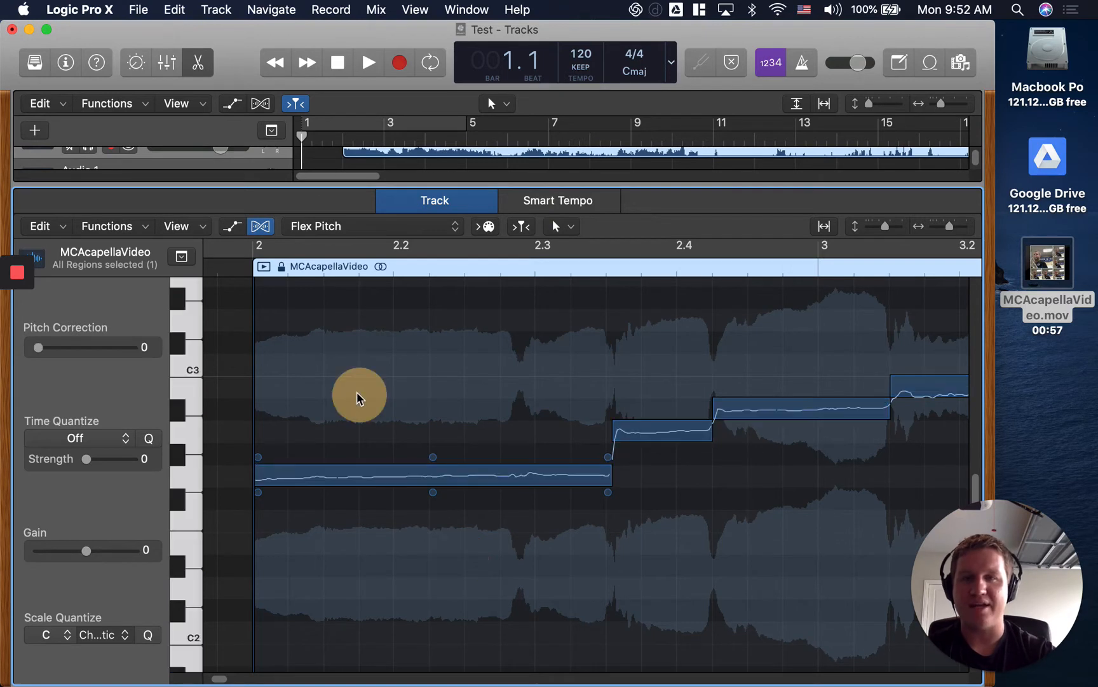
Export the MCAcapellaVideo region to the Desktop as a 16-bit AIFF audio file with overload protection only.
{"action": "left_click", "coordinate": [136, 9]}
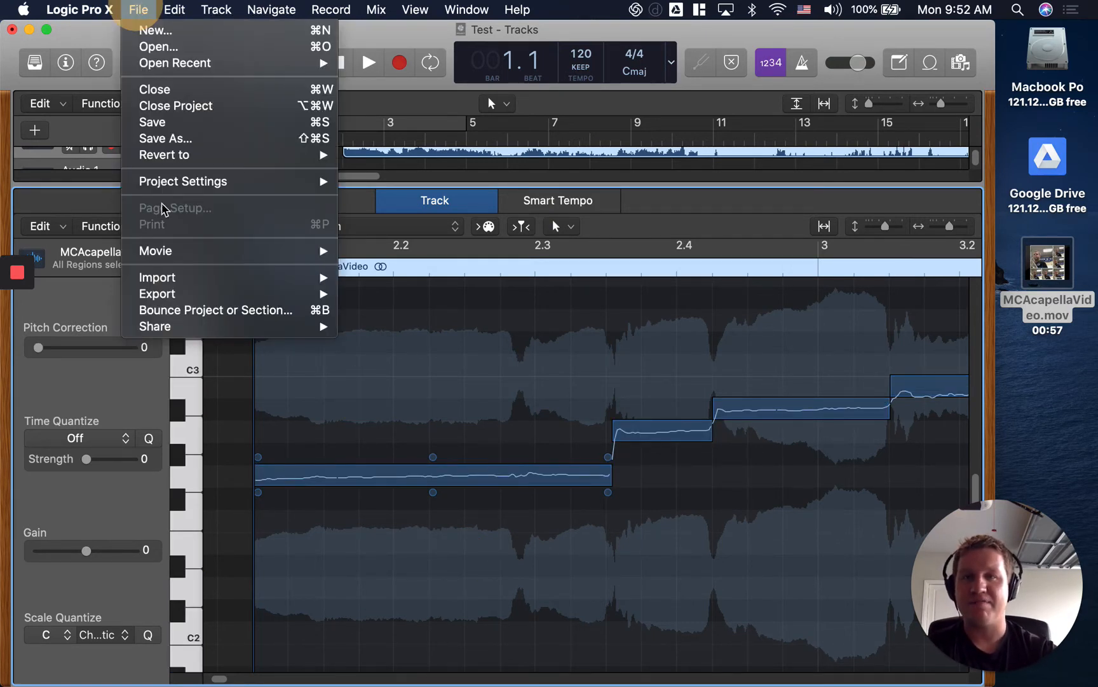
{"action": "mouse_move", "coordinate": [198, 298]}
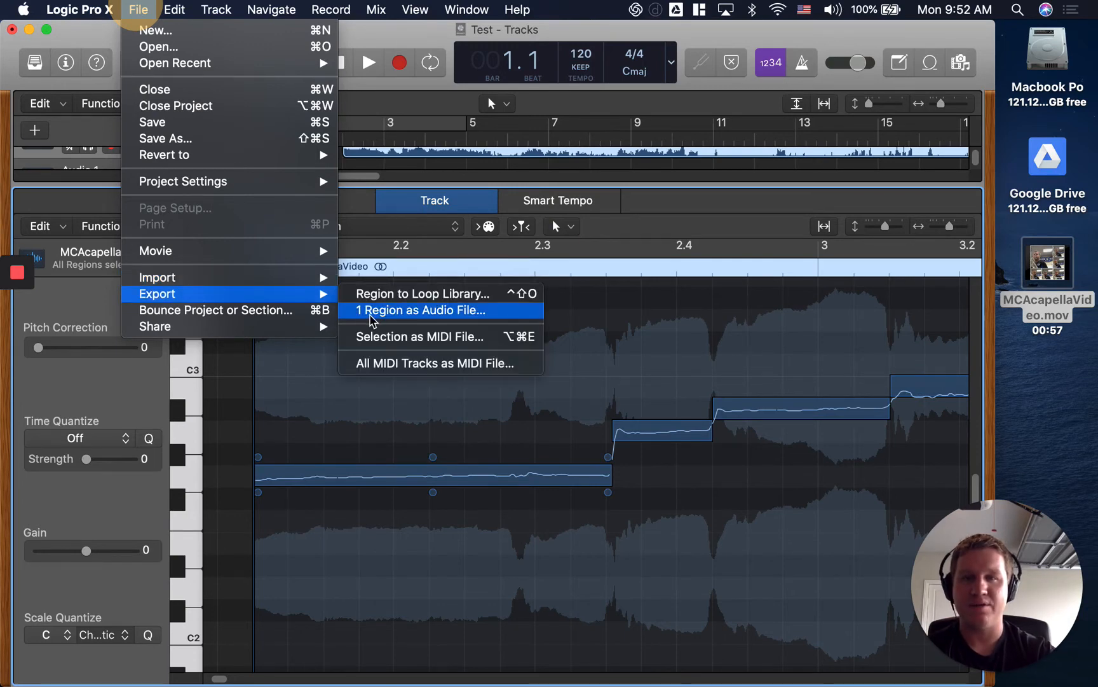
{"action": "left_click", "coordinate": [371, 313]}
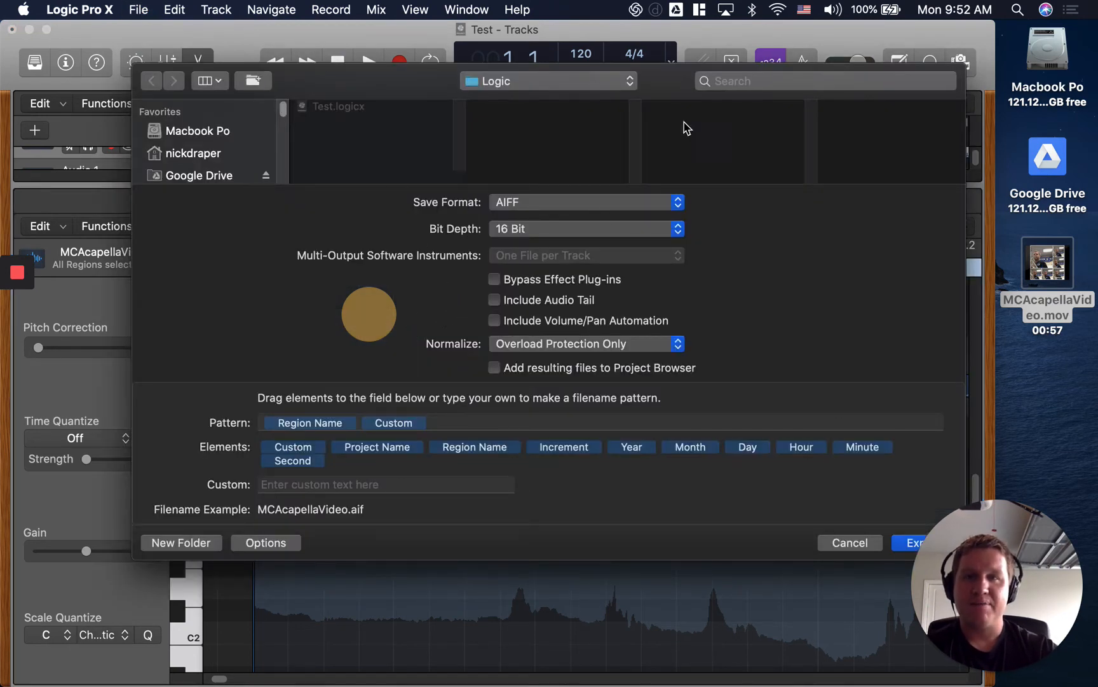
{"action": "left_click", "coordinate": [537, 229]}
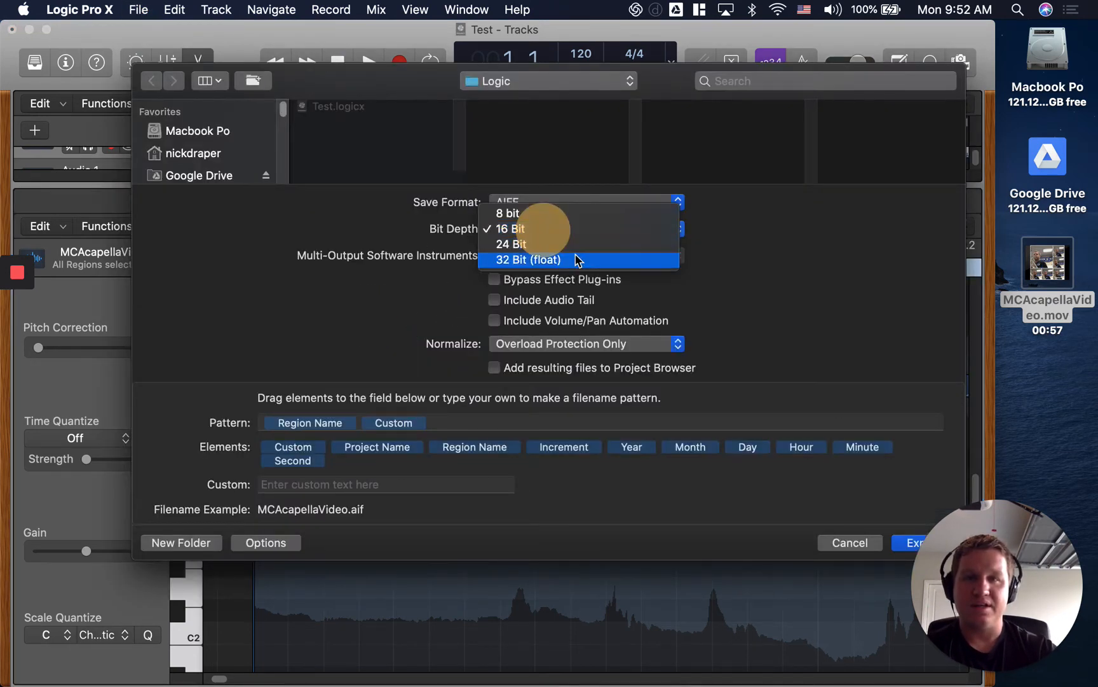
{"action": "left_click", "coordinate": [901, 296]}
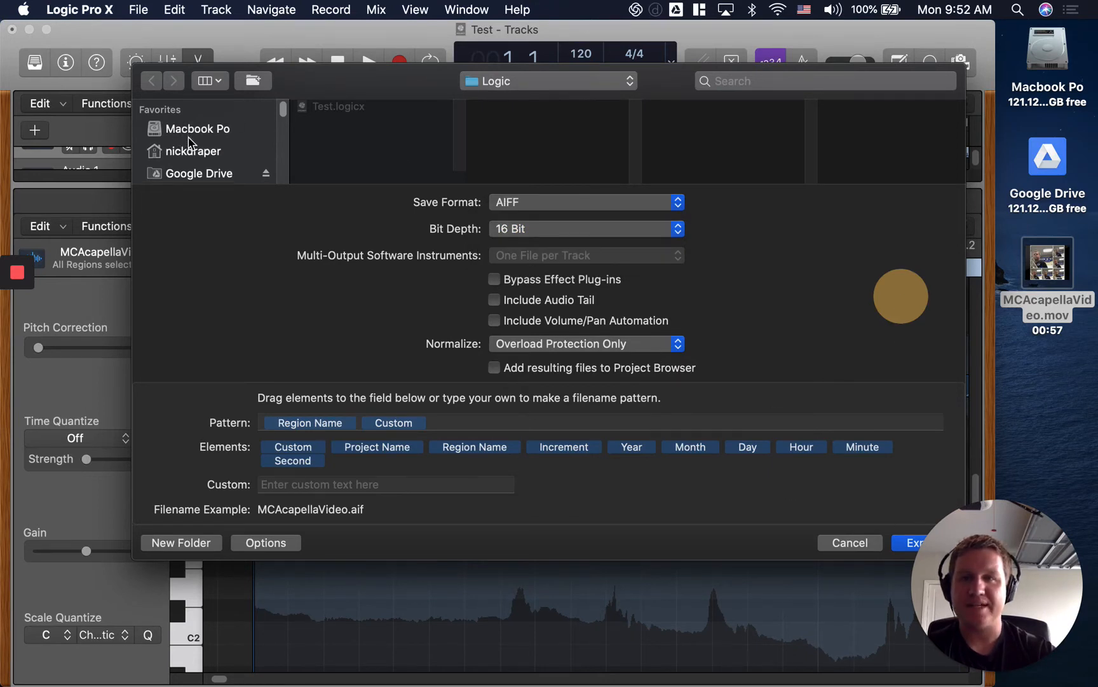
{"action": "scroll", "coordinate": [191, 155], "scroll_direction": "down", "scroll_amount": 2}
{"action": "scroll", "coordinate": [192, 153], "scroll_direction": "down", "scroll_amount": 1}
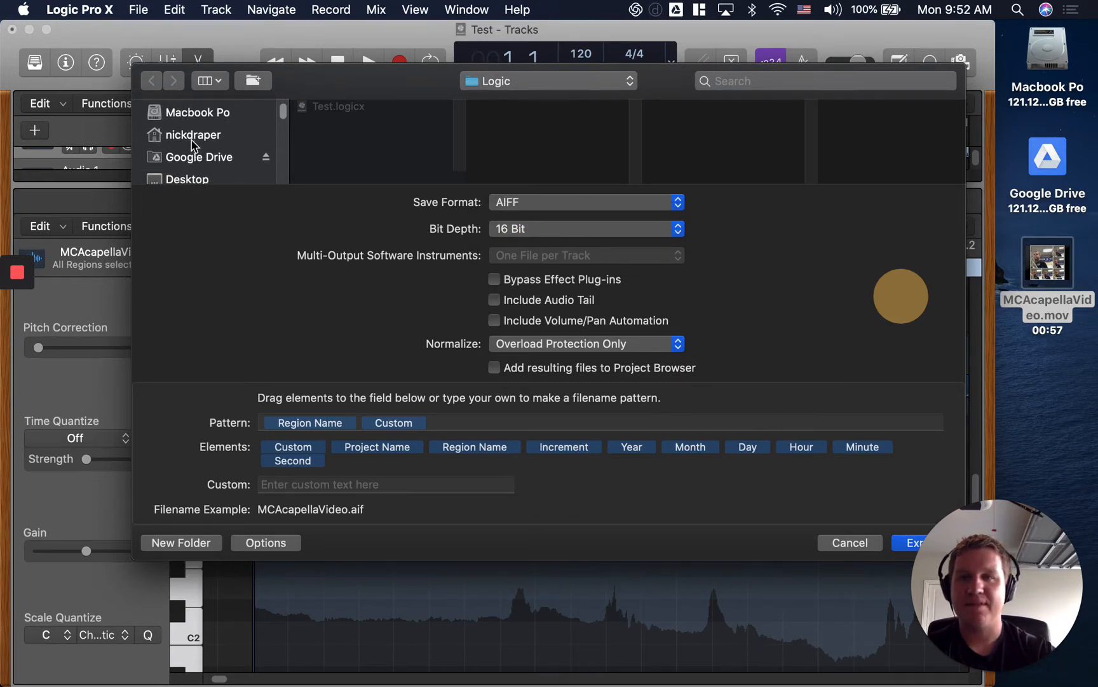
{"action": "left_click", "coordinate": [191, 179]}
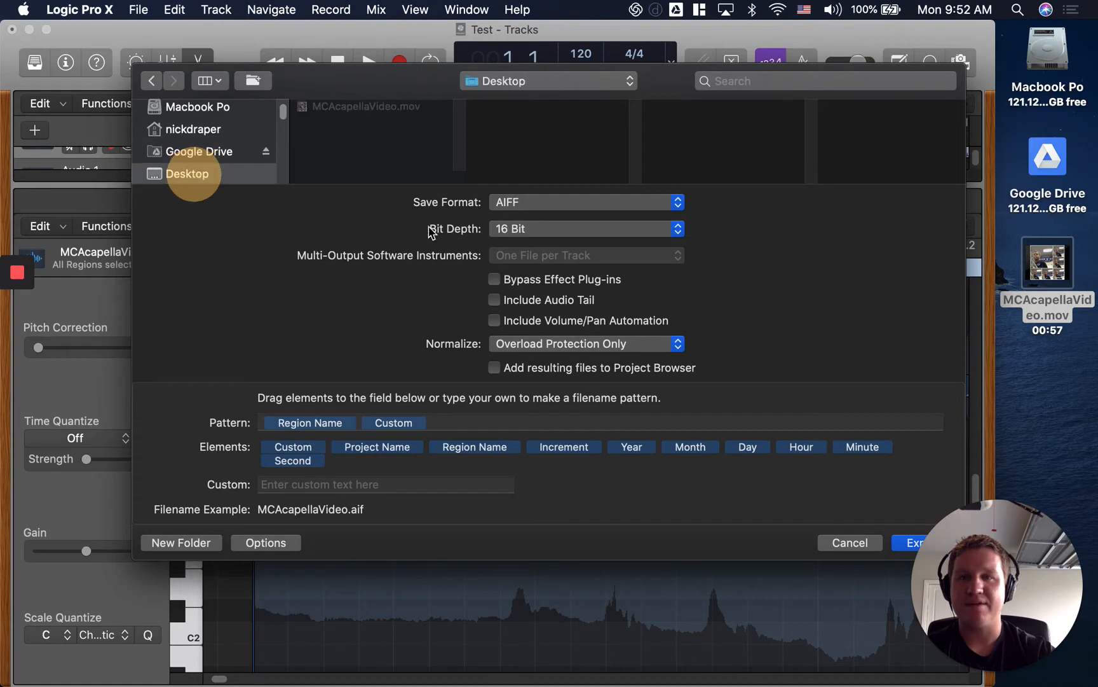
{"action": "left_click", "coordinate": [916, 543]}
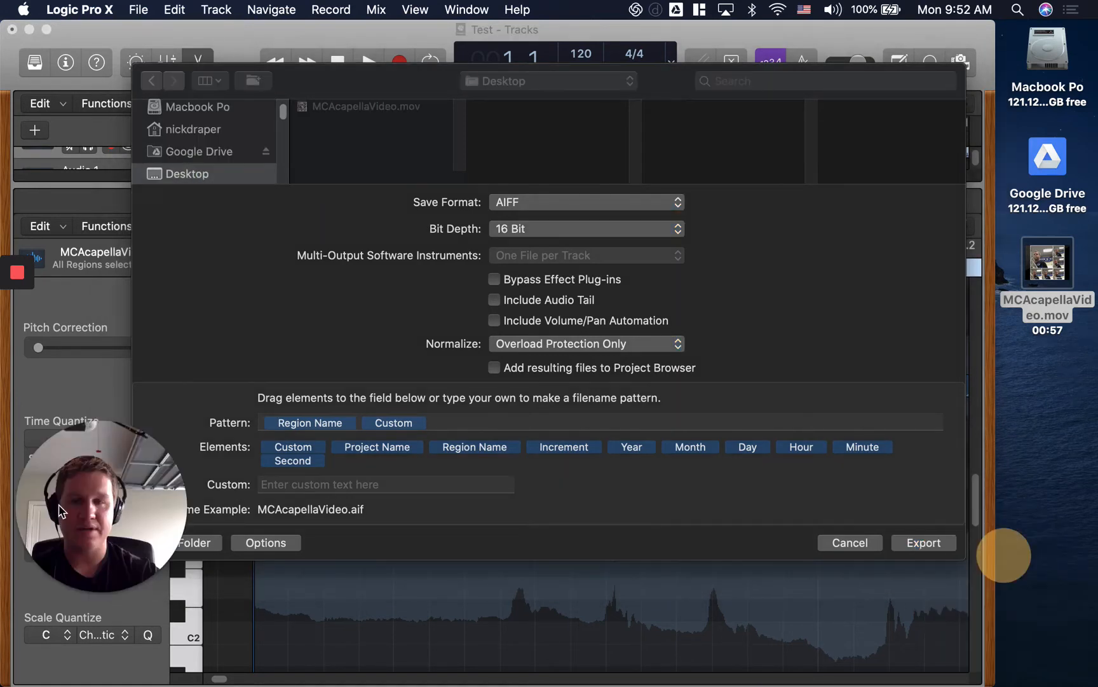
{"action": "left_click", "coordinate": [933, 543]}
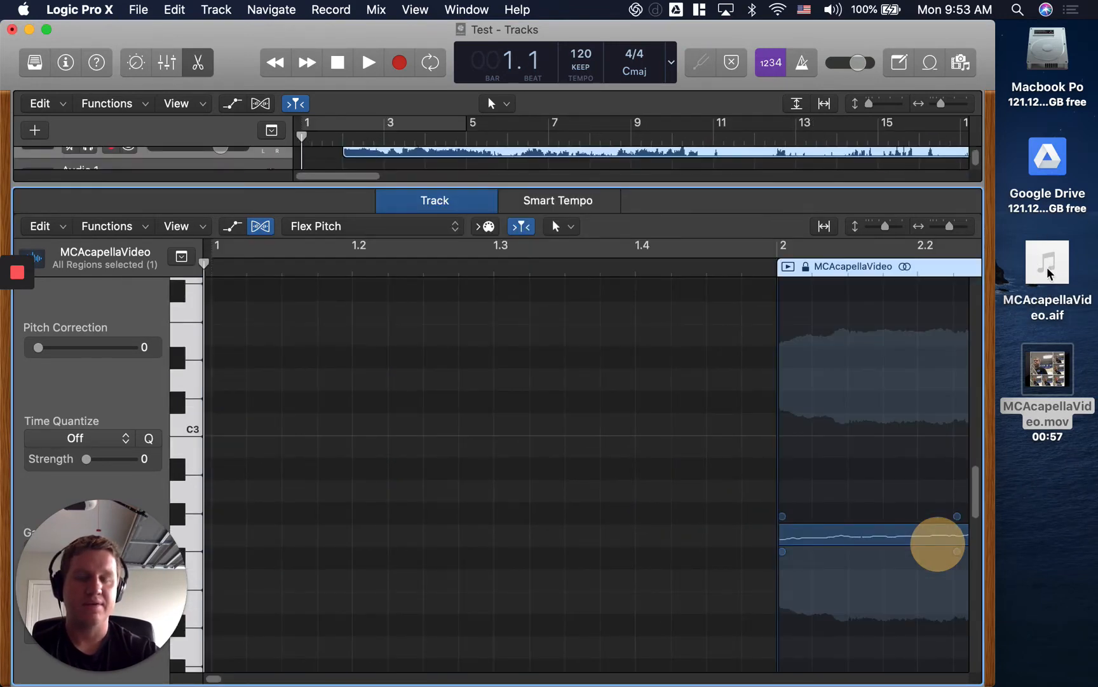
Close the Test project without saving the changes and quit Logic Pro X.
{"action": "left_click", "coordinate": [12, 30]}
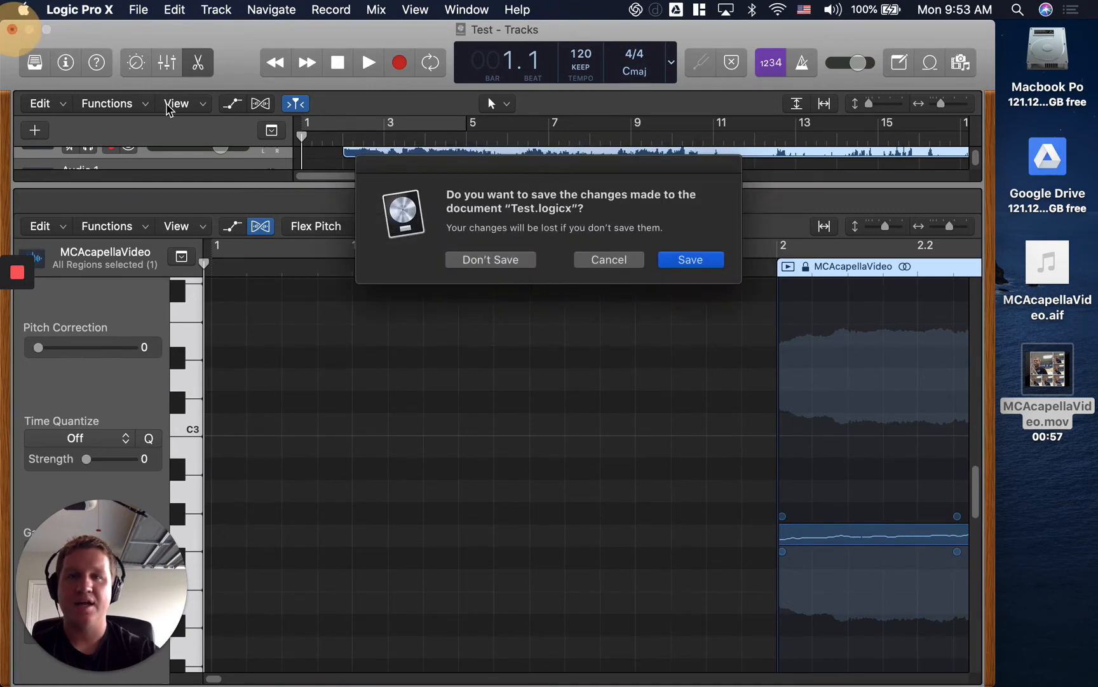
{"action": "left_click", "coordinate": [508, 270]}
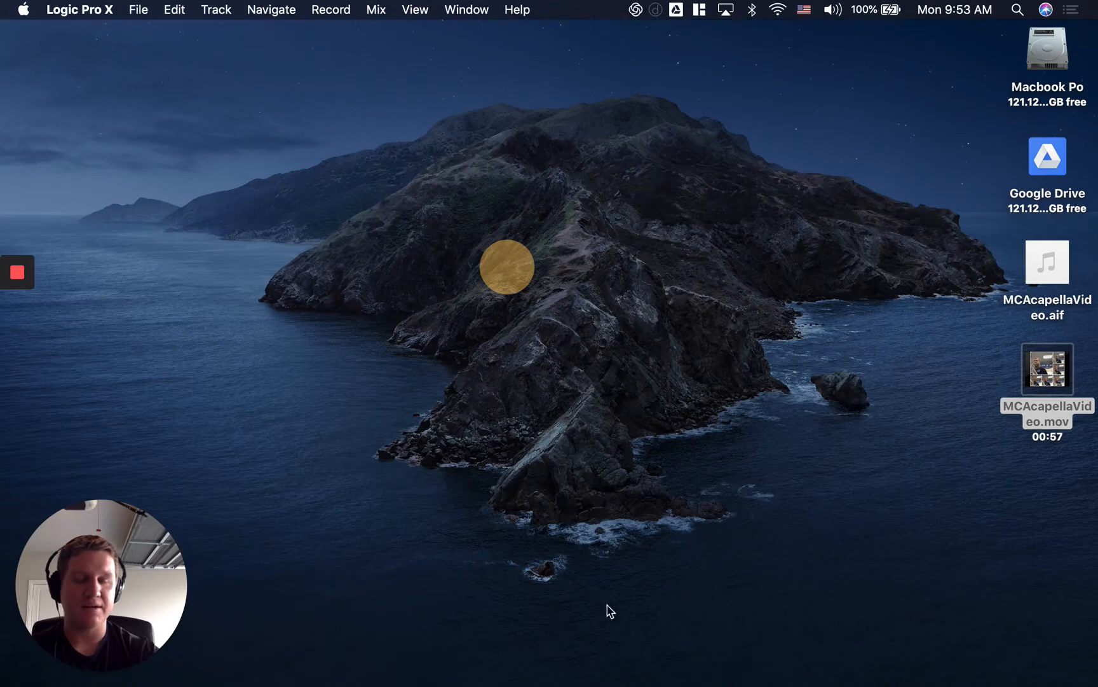
{"action": "mouse_move", "coordinate": [635, 685]}
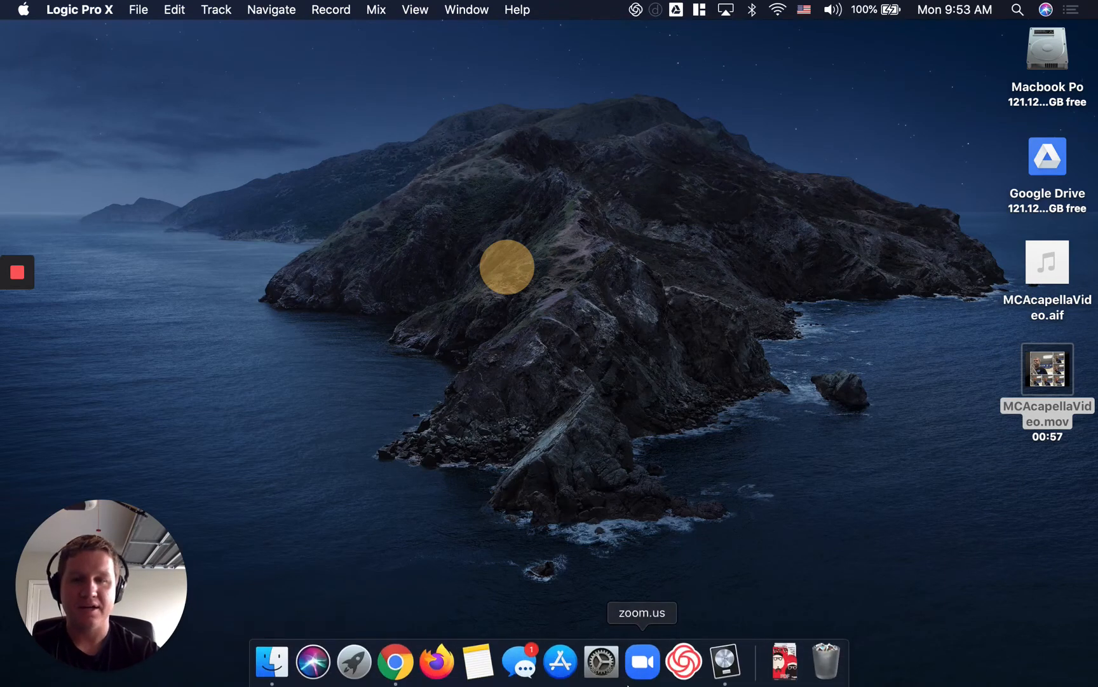
{"action": "right_click", "coordinate": [738, 665]}
{"action": "left_click", "coordinate": [737, 607]}
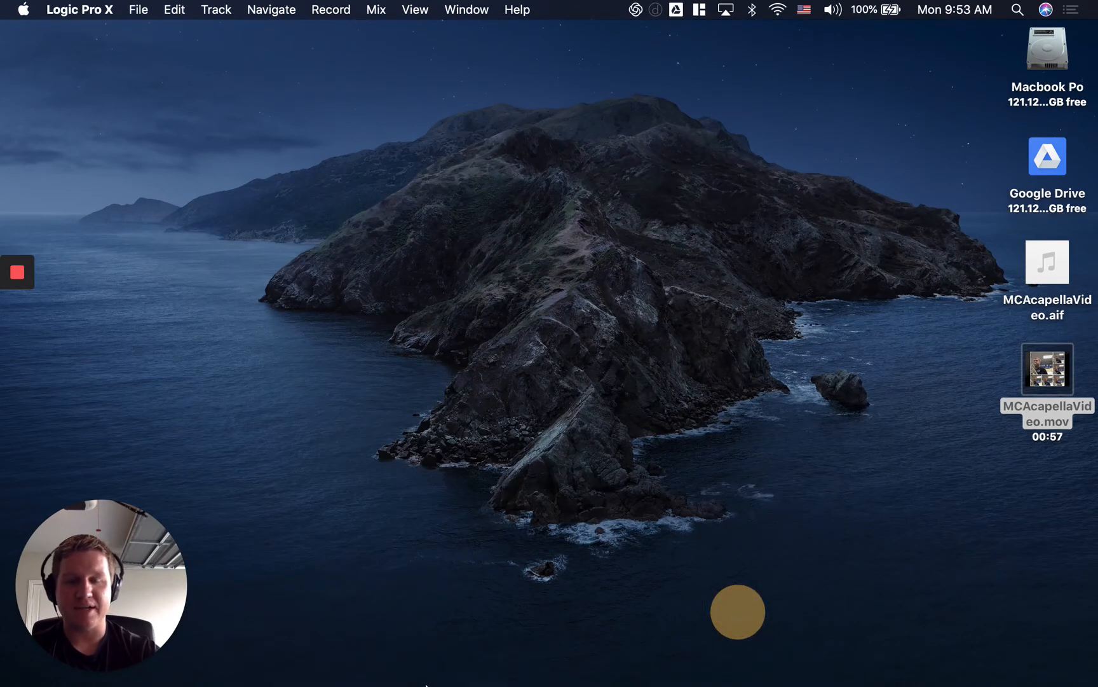
{"action": "left_click", "coordinate": [413, 672]}
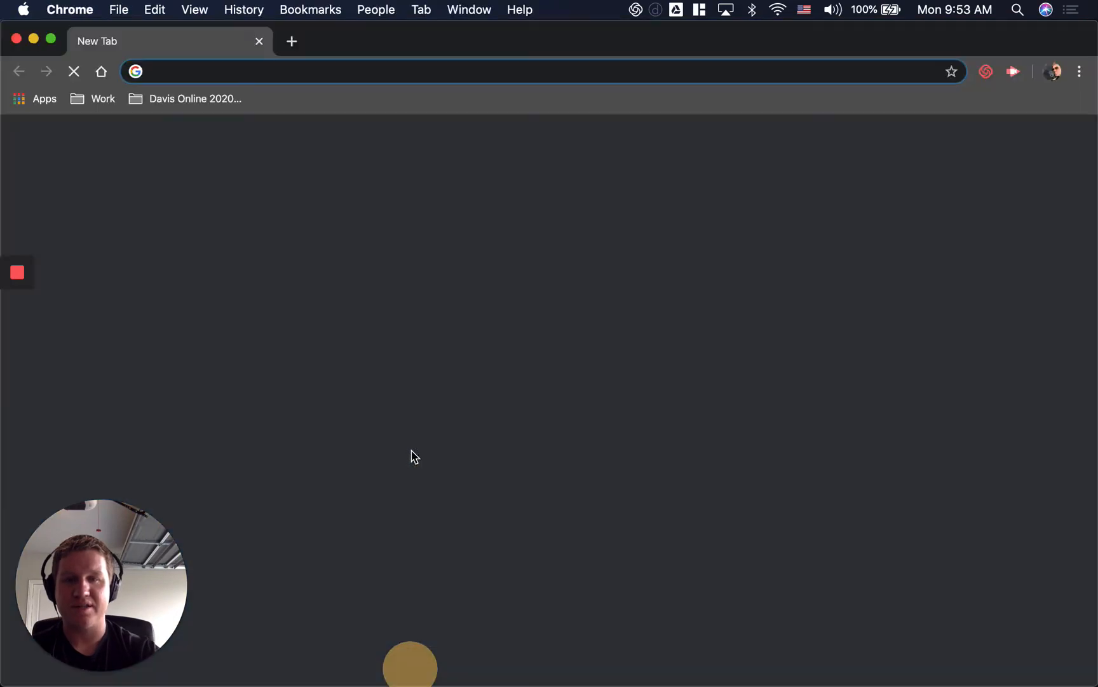
{"action": "left_click", "coordinate": [262, 39]}
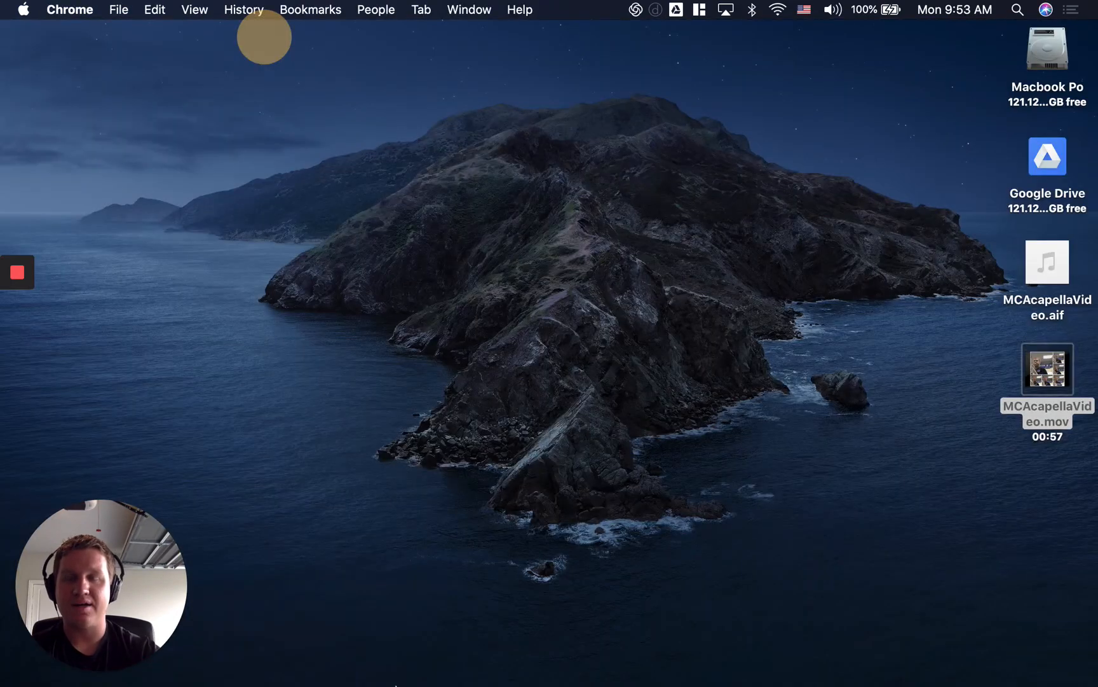
{"action": "left_click", "coordinate": [375, 661]}
{"action": "right_click", "coordinate": [413, 661]}
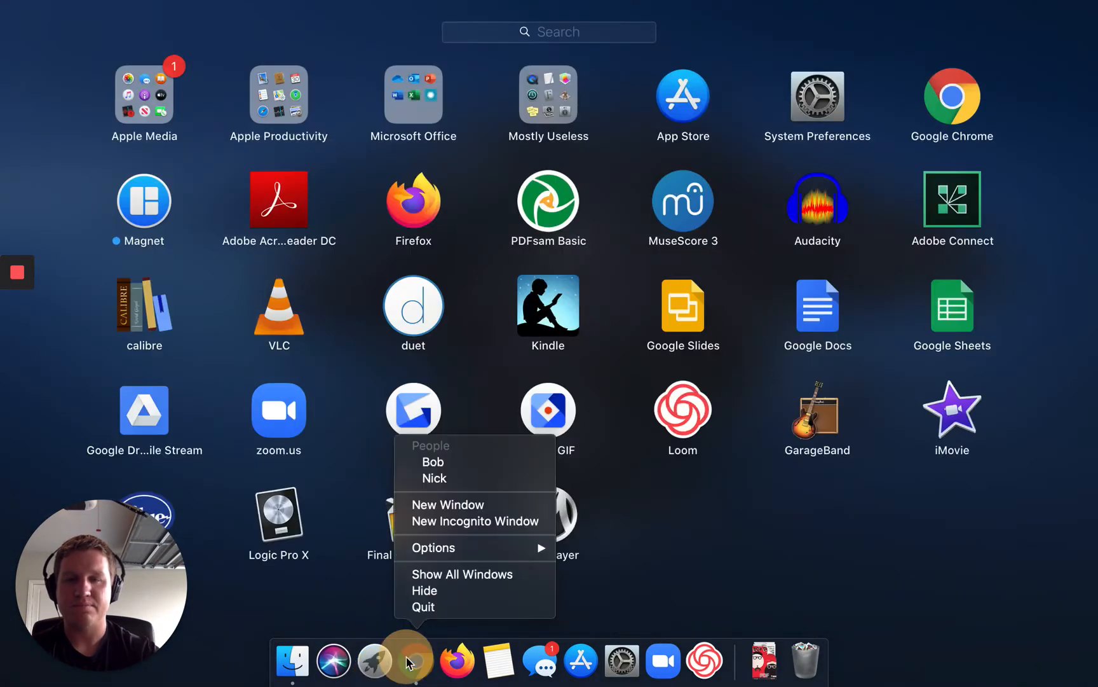
{"action": "left_click", "coordinate": [421, 607]}
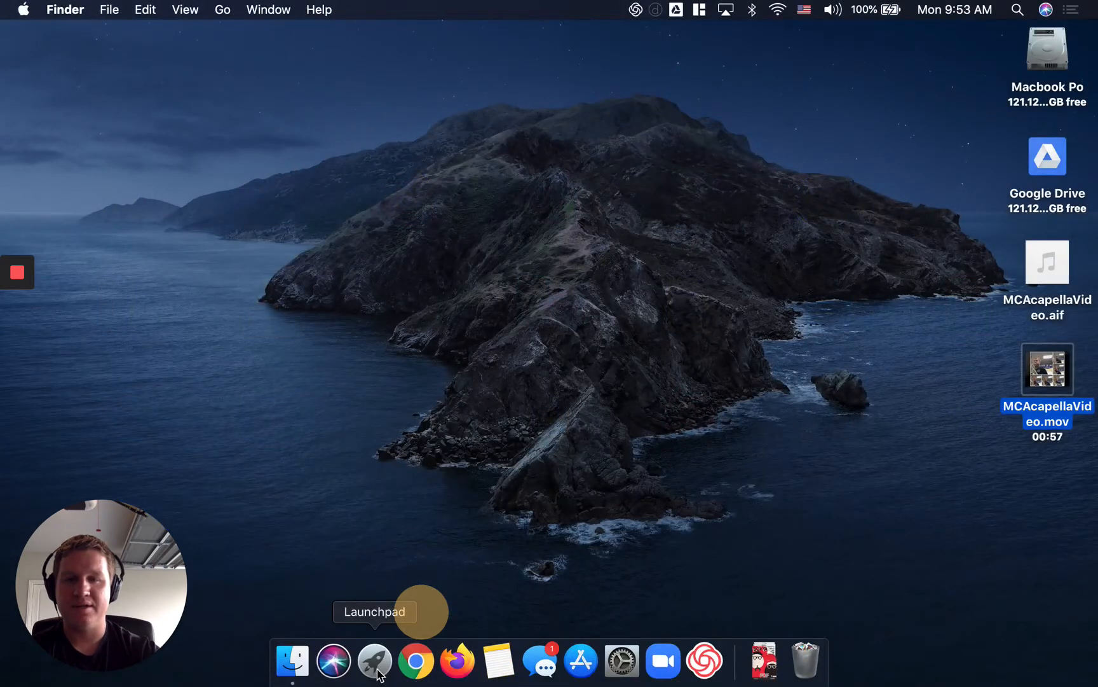
Switch to Final Cut Pro Trial by launching it and continue with the trial version.
{"action": "left_click", "coordinate": [381, 661]}
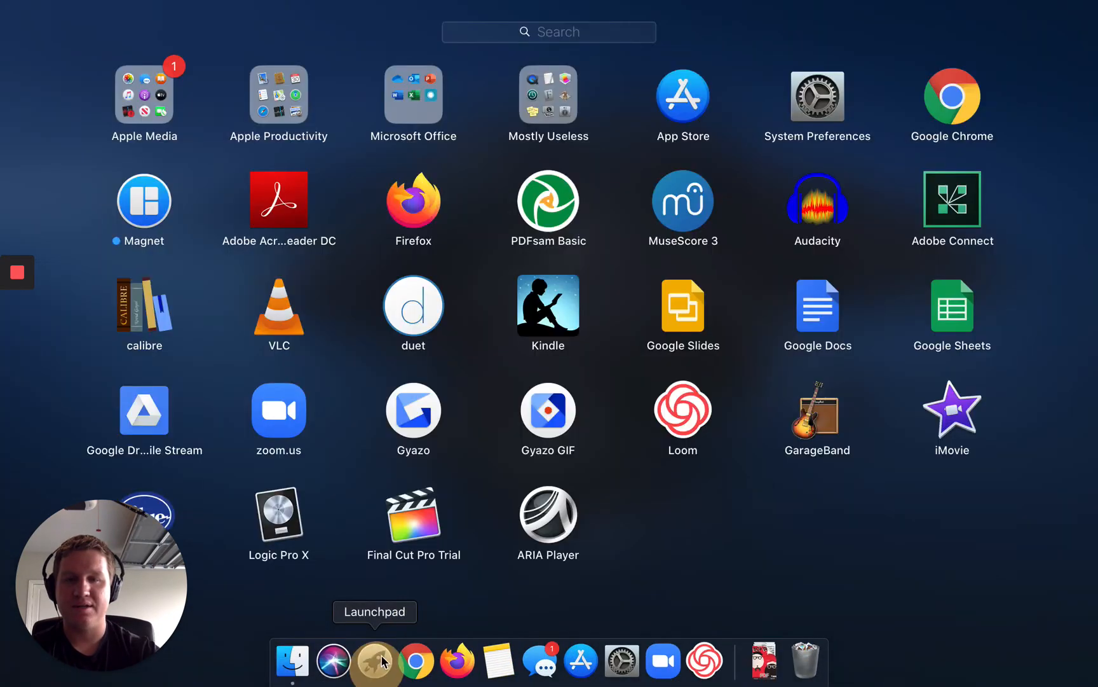
{"action": "left_click", "coordinate": [413, 508]}
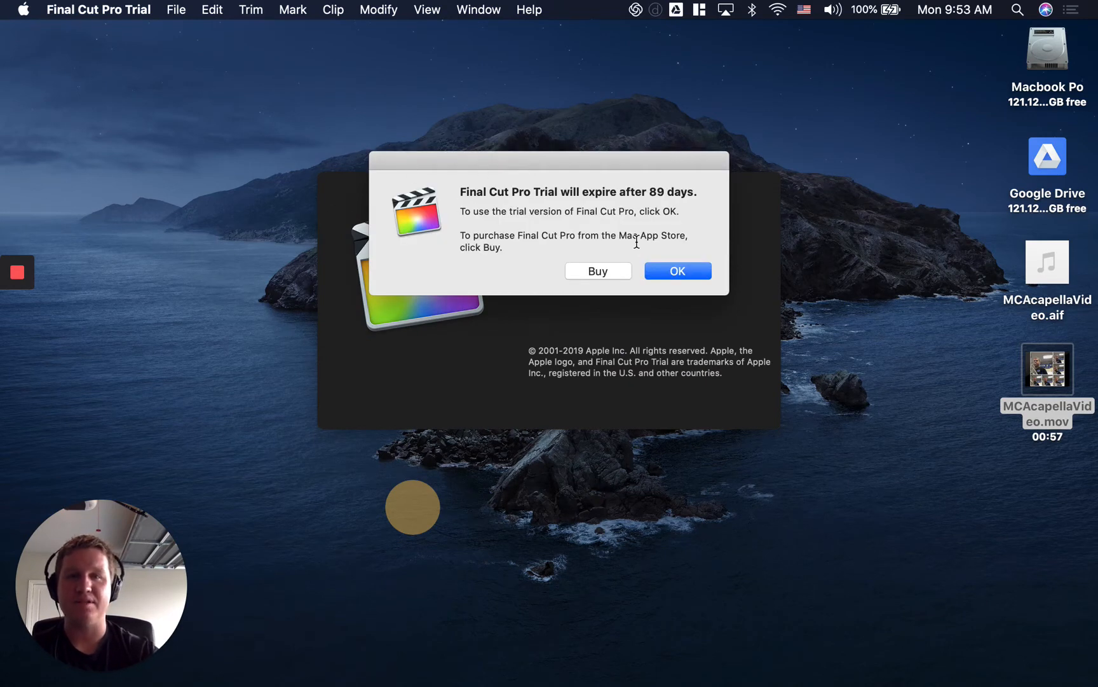
{"action": "left_click", "coordinate": [662, 271]}
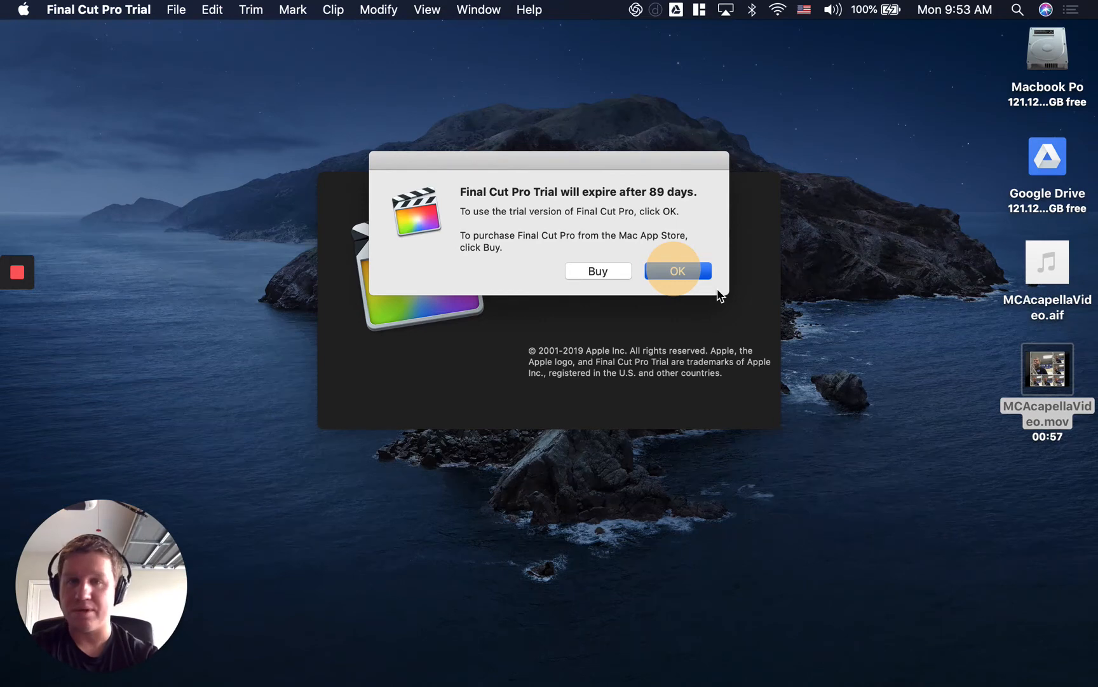
{"action": "left_click", "coordinate": [999, 376]}
{"action": "left_click", "coordinate": [689, 271]}
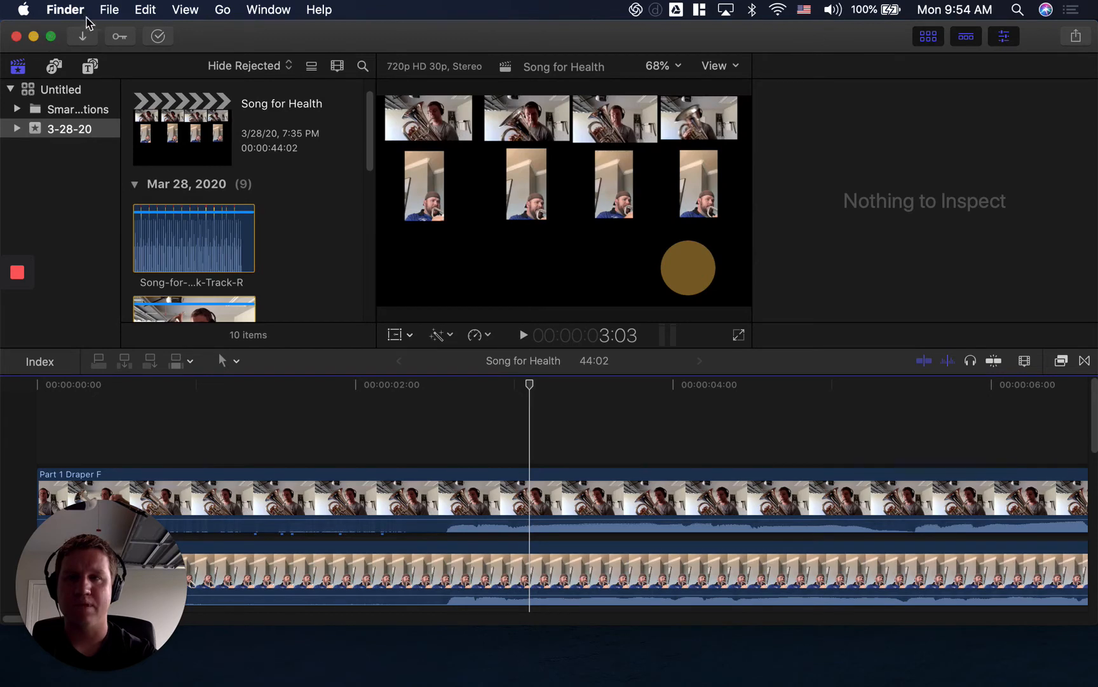
Create a new project named test in the 3-28-20 event with the default settings.
{"action": "left_click", "coordinate": [109, 9]}
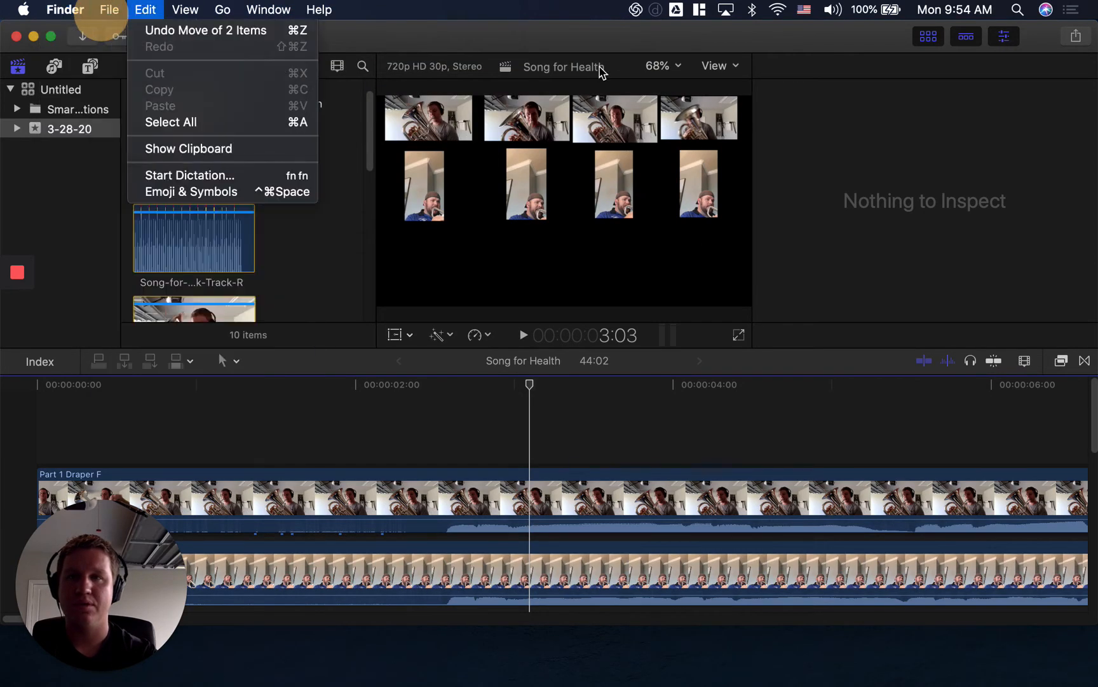
{"action": "left_click", "coordinate": [588, 46]}
{"action": "left_click", "coordinate": [173, 12]}
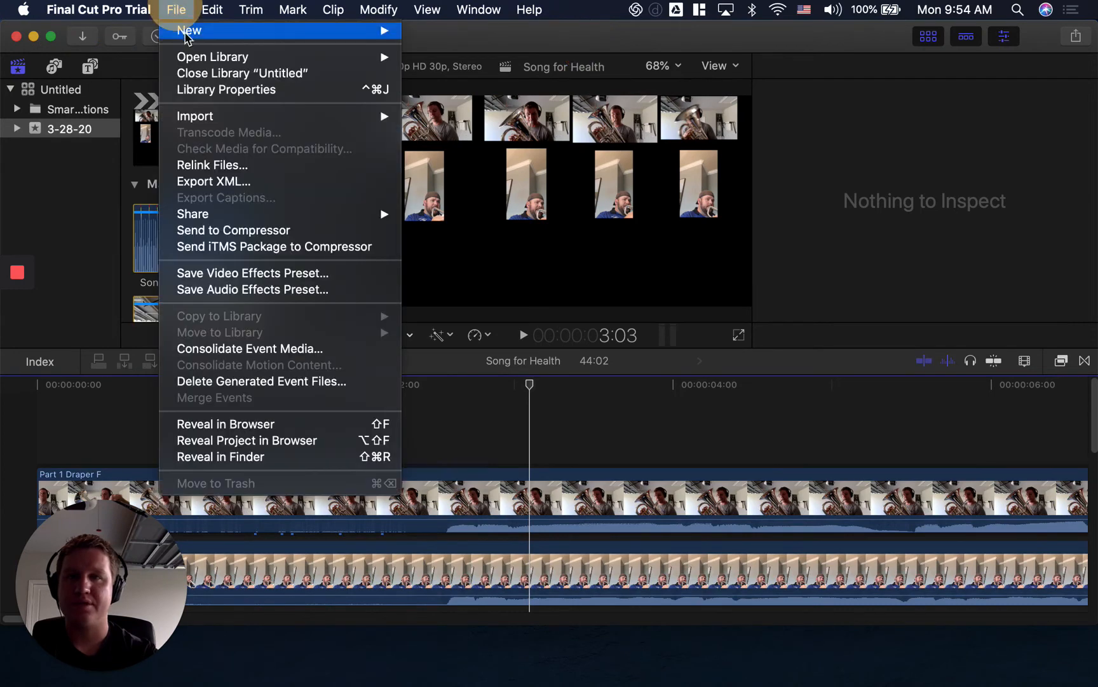
{"action": "mouse_move", "coordinate": [356, 31]}
{"action": "left_click", "coordinate": [491, 37]}
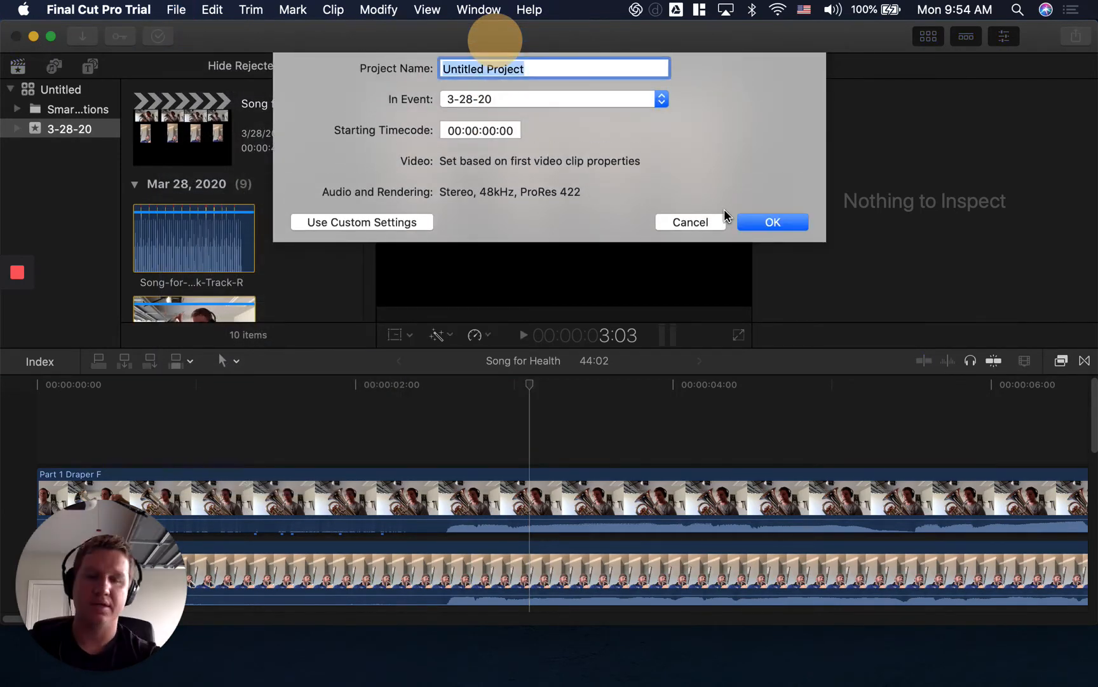
{"action": "type", "text": "test"}
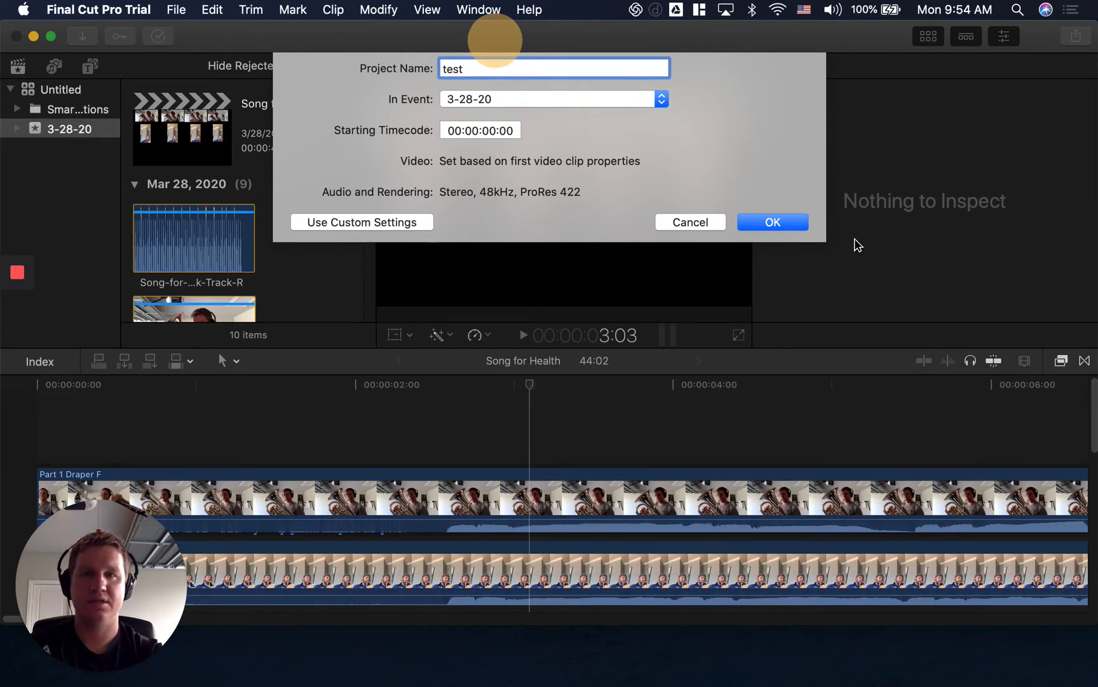
{"action": "left_click", "coordinate": [804, 223]}
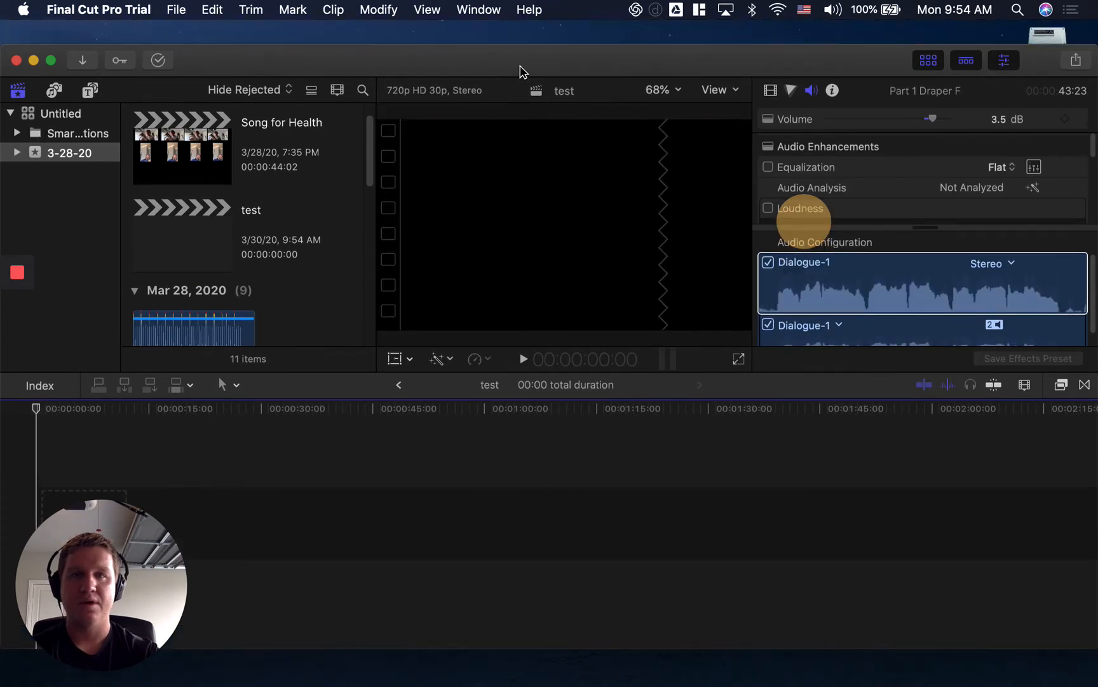
Move the Final Cut Pro window aside to uncover the MCAcapellaVideo movie and audio files on the desktop.
{"action": "left_click_drag", "start_coordinate": [510, 38], "coordinate": [552, 107]}
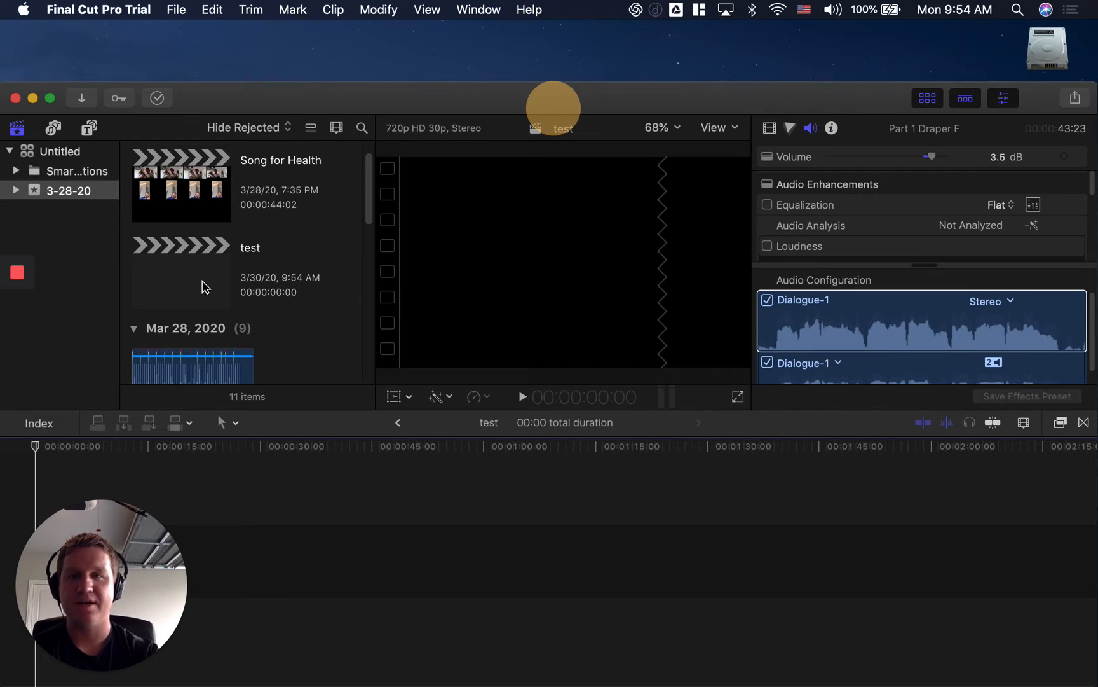
{"action": "left_click", "coordinate": [204, 286]}
{"action": "left_click_drag", "start_coordinate": [432, 106], "coordinate": [328, 34]}
{"action": "left_click", "coordinate": [1095, 517]}
{"action": "left_click", "coordinate": [1043, 370]}
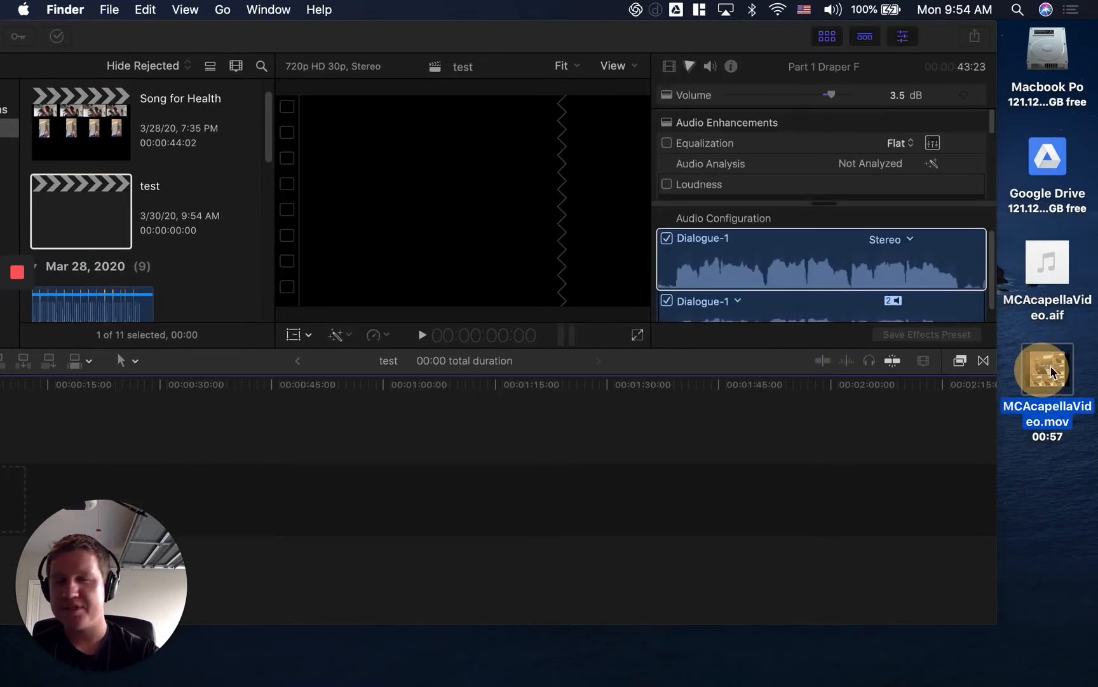
{"action": "left_click", "coordinate": [1049, 264]}
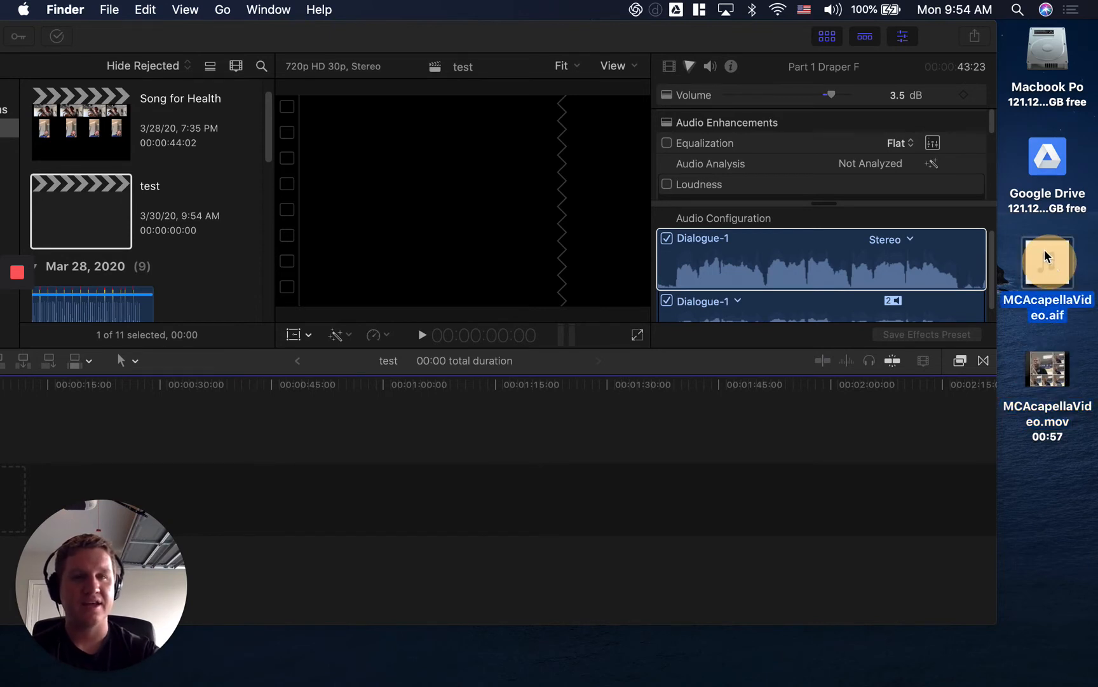
{"action": "left_click", "coordinate": [1025, 235]}
{"action": "left_click", "coordinate": [1043, 266]}
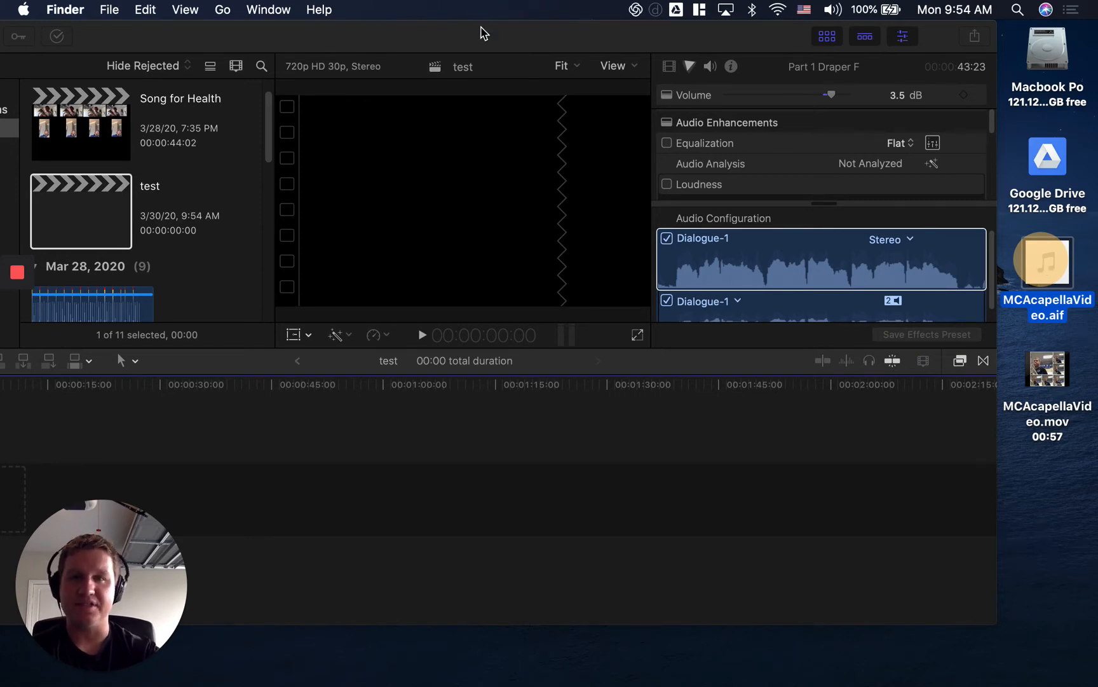
{"action": "mouse_move", "coordinate": [484, 31]}
{"action": "left_mouse_down"}
{"action": "mouse_move", "coordinate": [515, 34]}
{"action": "mouse_move", "coordinate": [483, 30]}
{"action": "mouse_move", "coordinate": [486, 38]}
{"action": "left_mouse_up"}
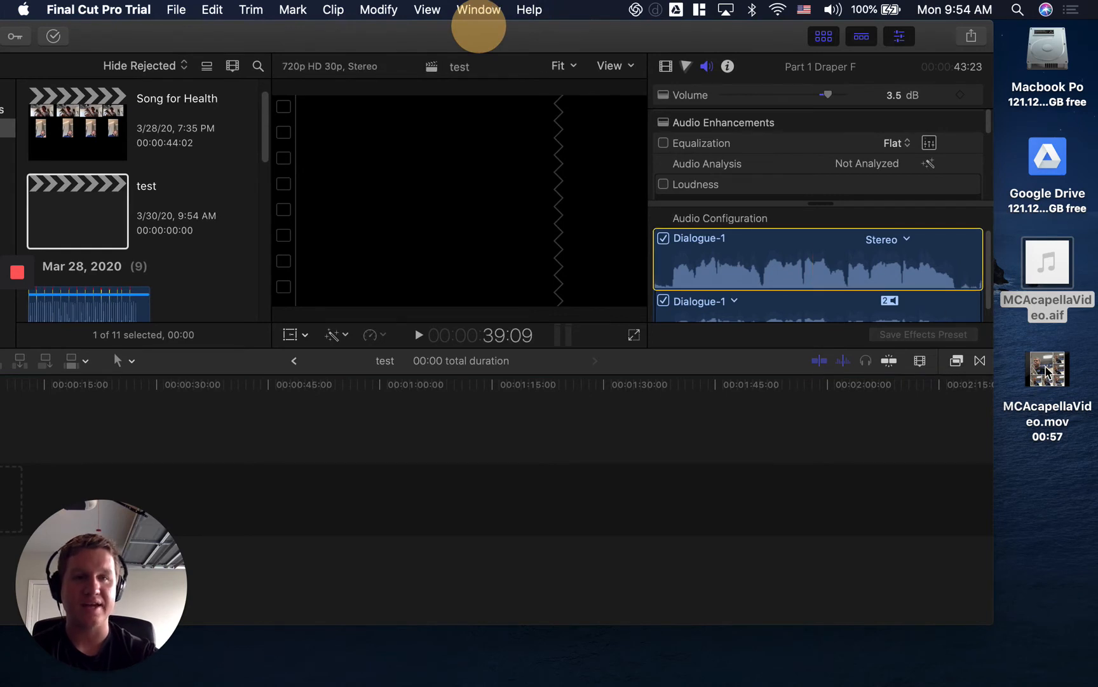
Add MCAcapellaVideo.mov from the desktop to the test timeline, accepting 2K, 2048x1024, 30p and stereo 48kHz project settings.
{"action": "left_click_drag", "start_coordinate": [1047, 373], "coordinate": [395, 463]}
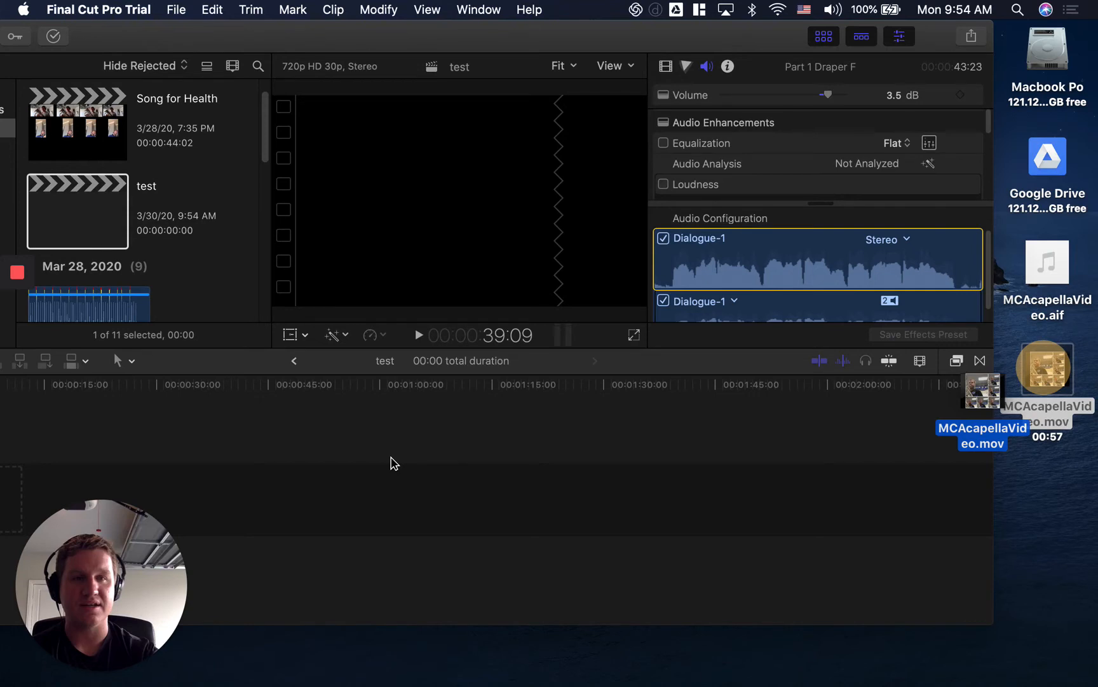
{"action": "left_click_drag", "start_coordinate": [391, 462], "coordinate": [312, 512]}
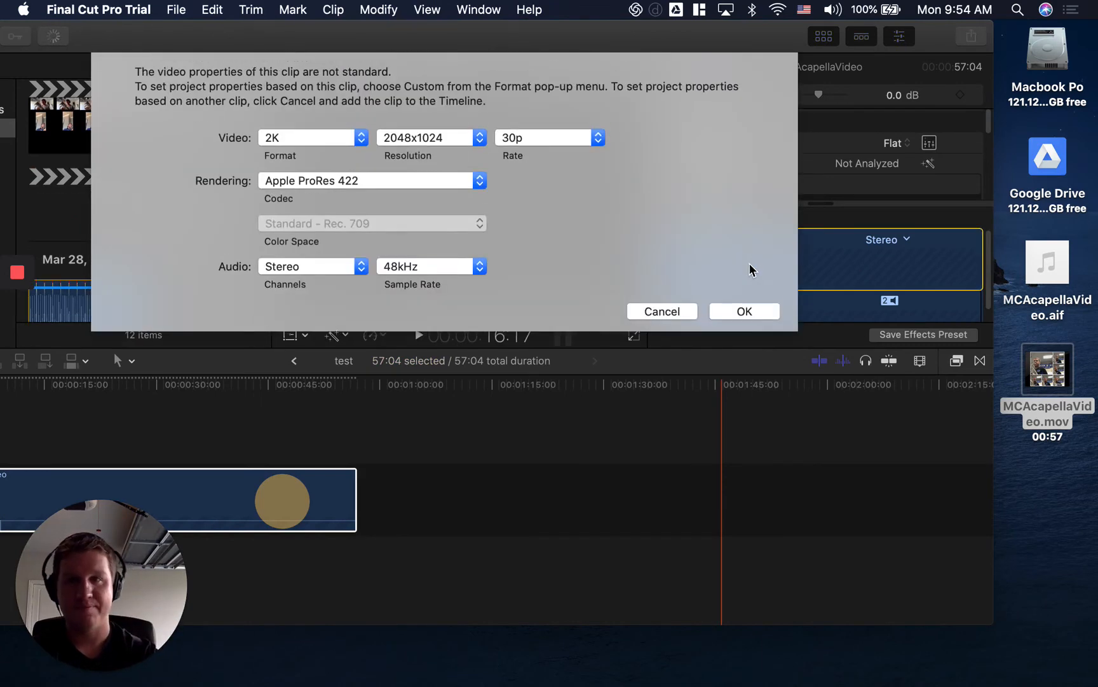
{"action": "left_click", "coordinate": [744, 311]}
{"action": "double_click", "coordinate": [356, 39]}
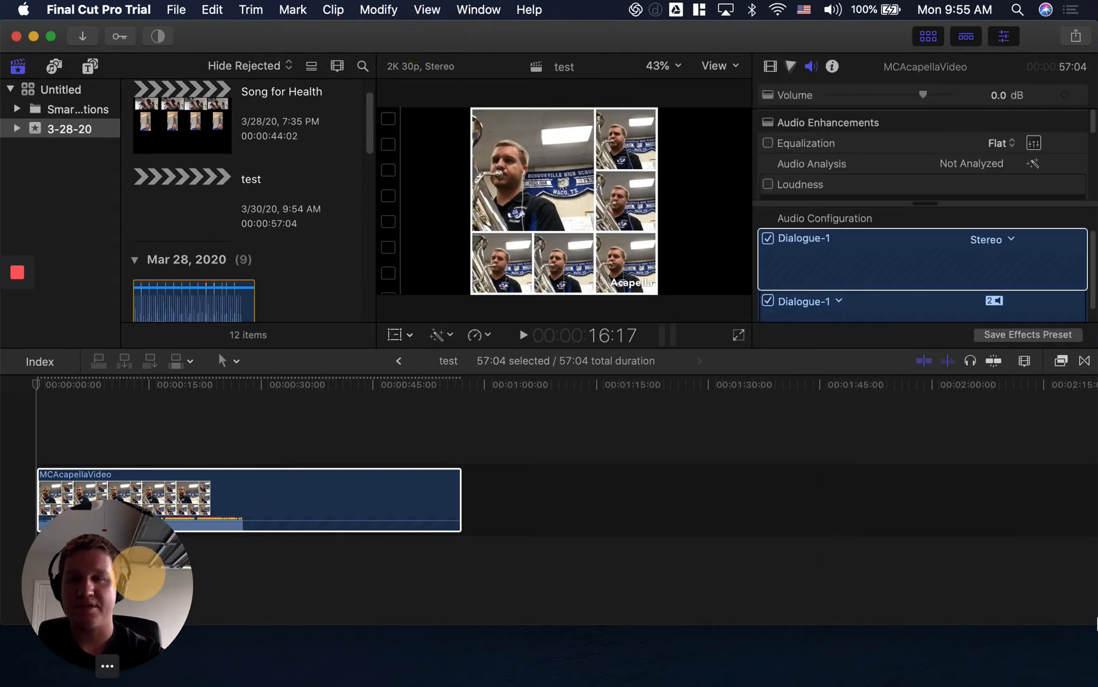
Detach the audio from the MCAcapellaVideo clip and delete the detached audio clip.
{"action": "left_click_drag", "start_coordinate": [138, 573], "coordinate": [1097, 617]}
{"action": "left_click", "coordinate": [503, 592]}
{"action": "left_click", "coordinate": [223, 503]}
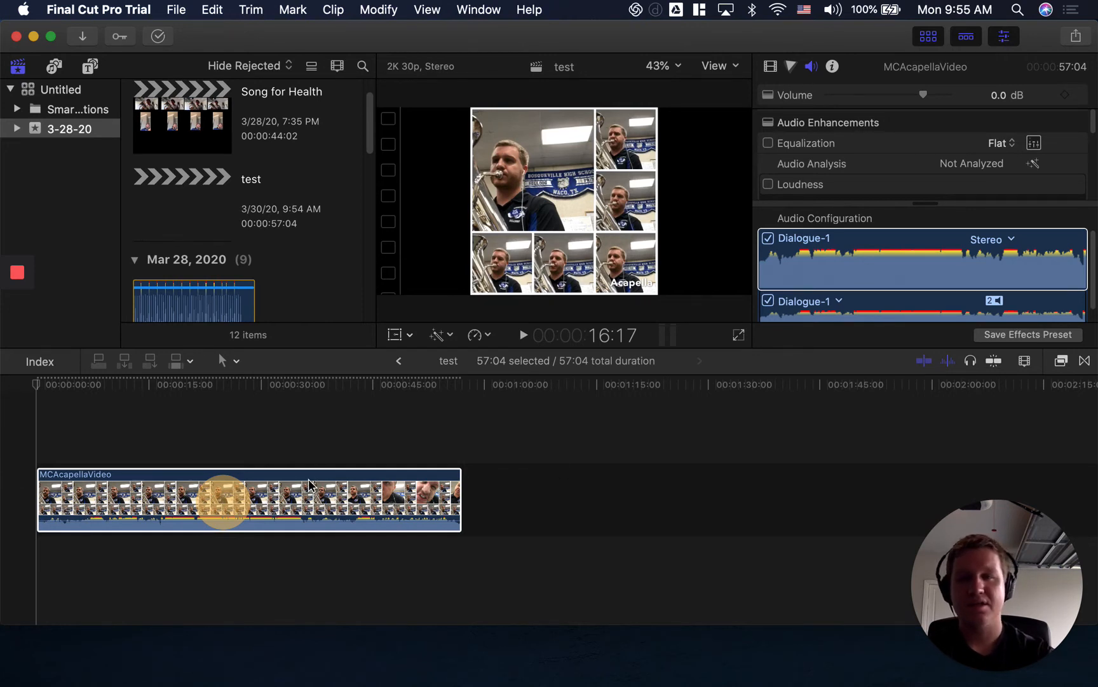
{"action": "right_click", "coordinate": [293, 489]}
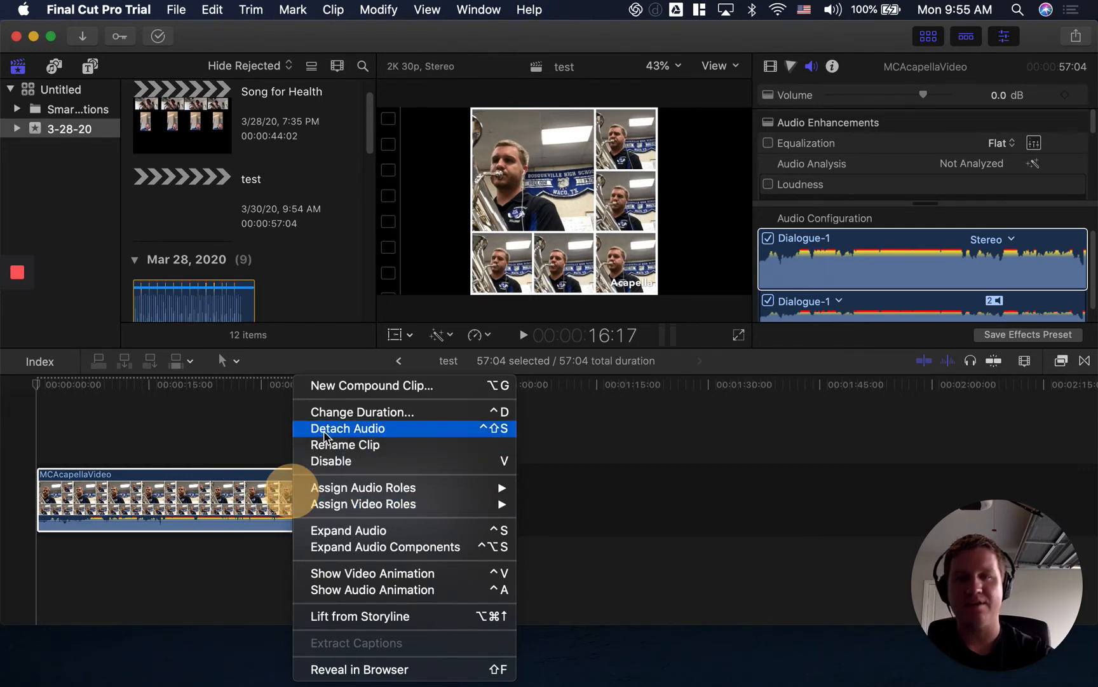
{"action": "left_click", "coordinate": [324, 432]}
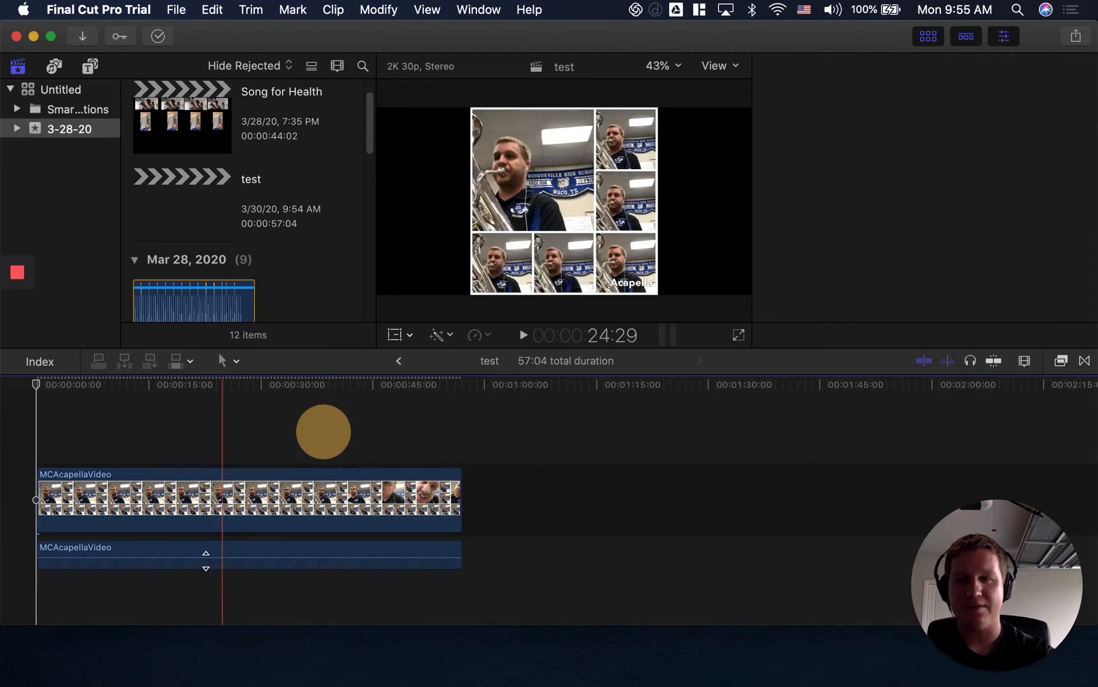
{"action": "left_click", "coordinate": [148, 551]}
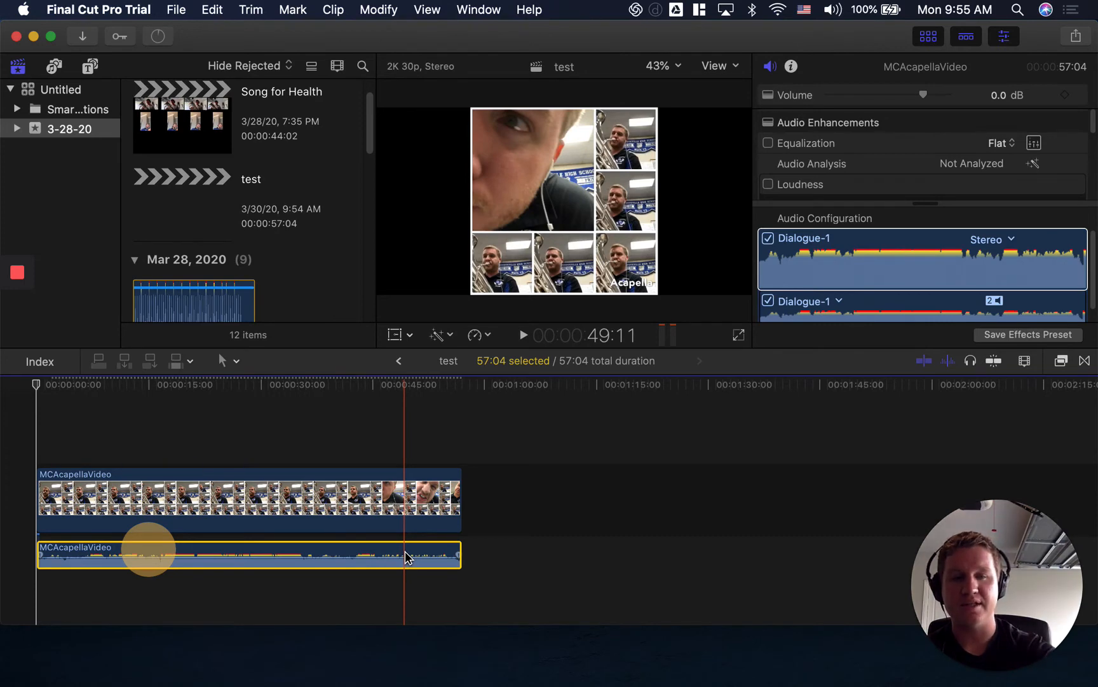
{"action": "key", "text": "Delete"}
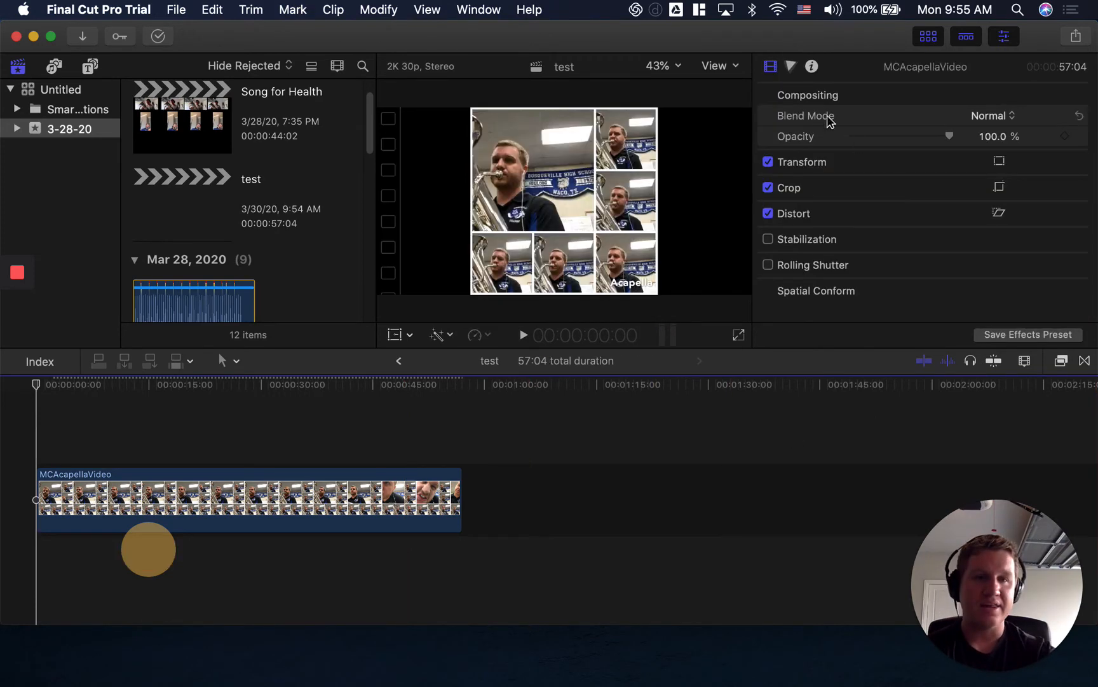
Add MCAcapellaVideo.aif from the desktop below the video clip and align it with the start of the video.
{"action": "left_click_drag", "start_coordinate": [798, 36], "coordinate": [658, 38]}
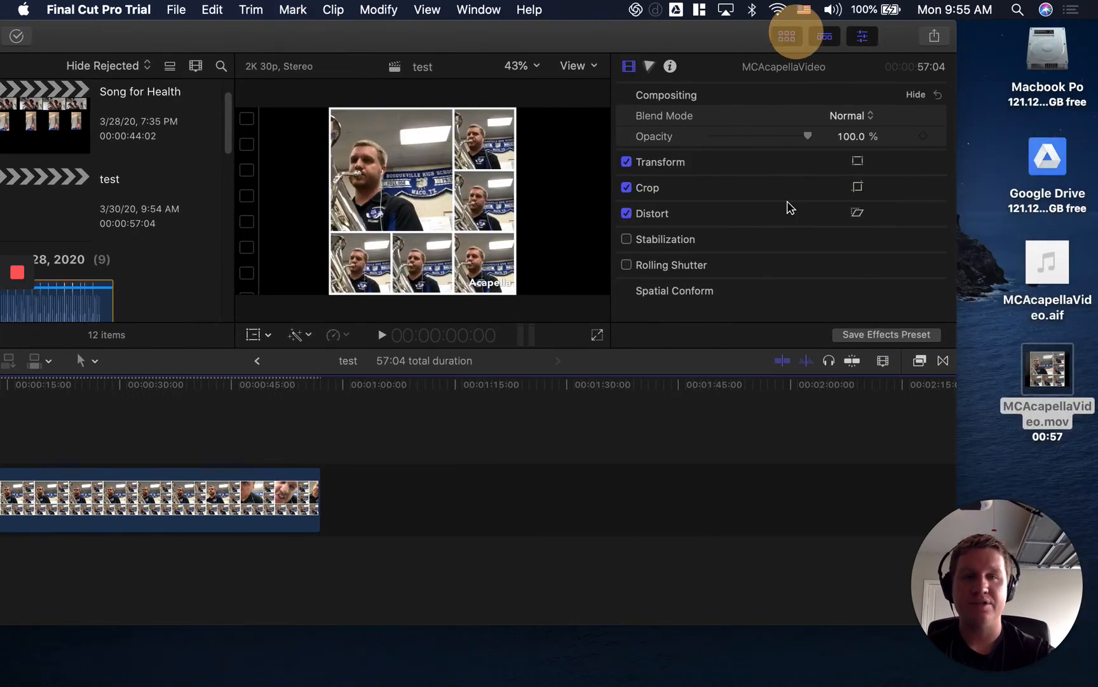
{"action": "left_click", "coordinate": [1001, 247]}
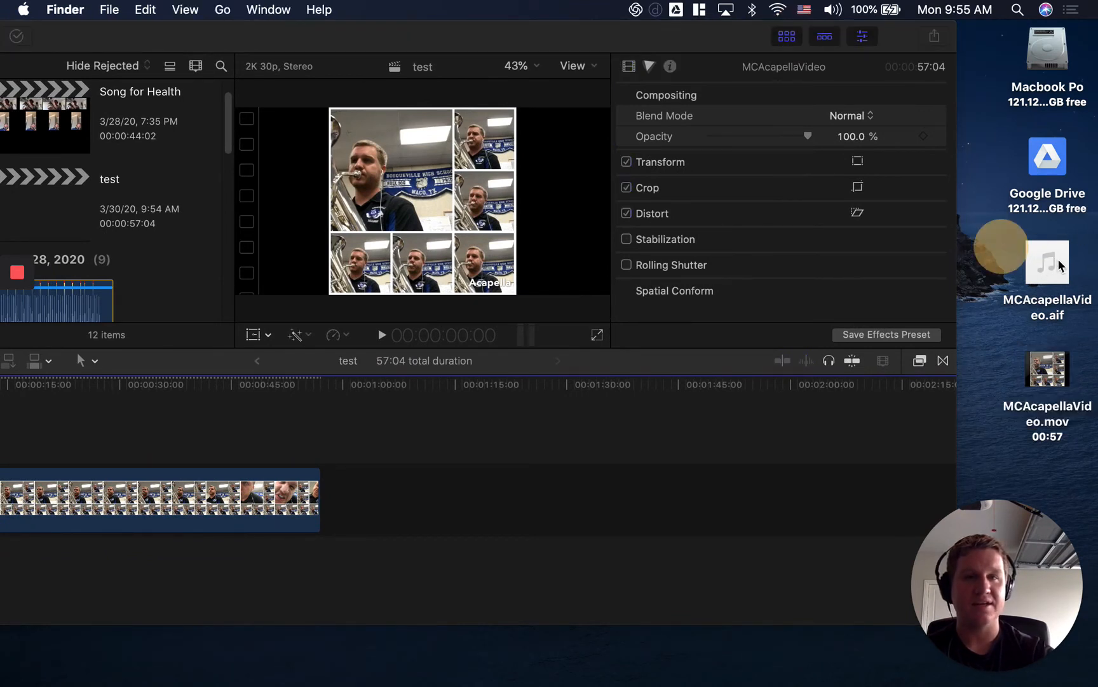
{"action": "left_click_drag", "start_coordinate": [1059, 266], "coordinate": [264, 564]}
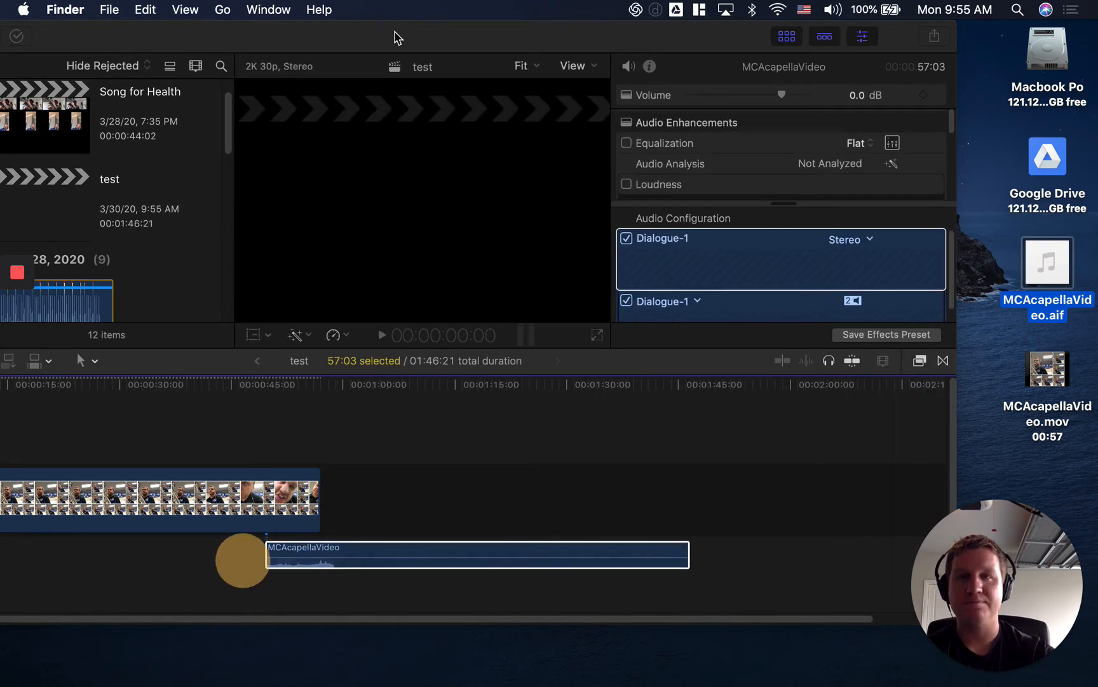
{"action": "left_click_drag", "start_coordinate": [394, 37], "coordinate": [543, 26]}
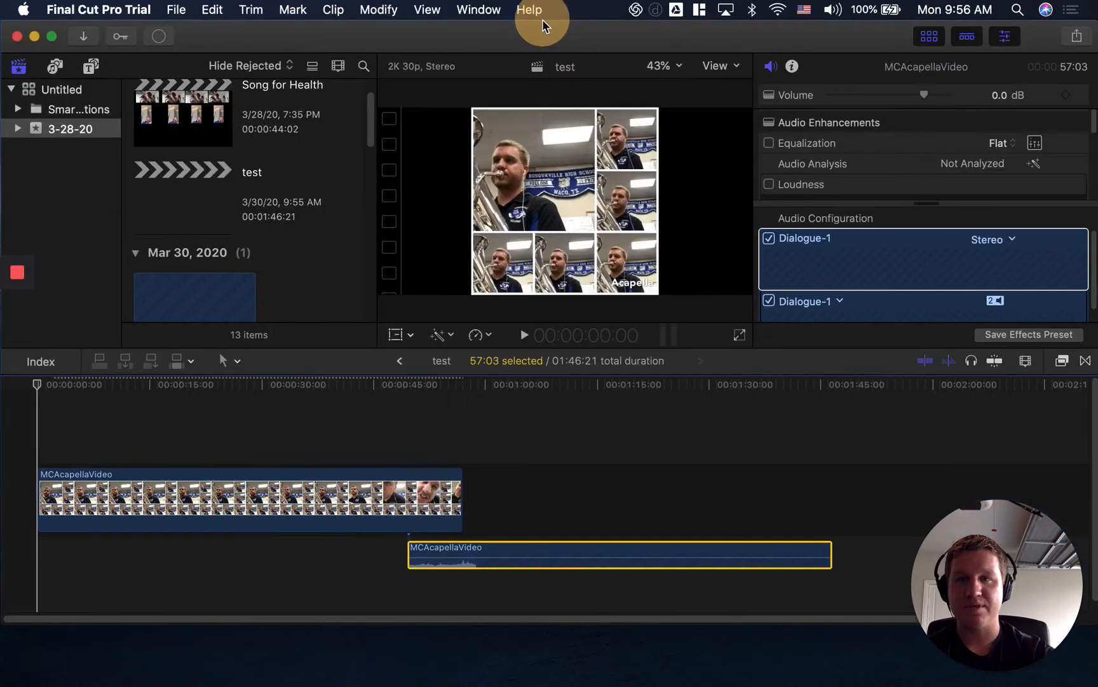
{"action": "left_click_drag", "start_coordinate": [570, 556], "coordinate": [152, 552]}
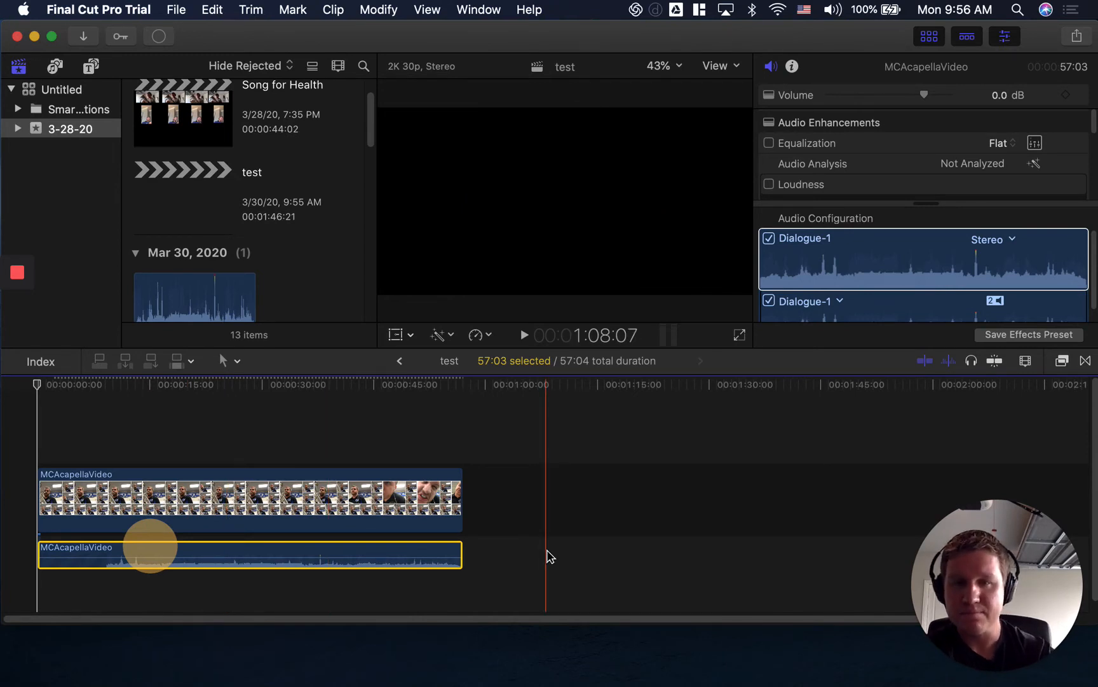
Play the beginning of the timeline to check the new audio, and delete the video clip with its attached audio.
{"action": "left_click", "coordinate": [525, 335]}
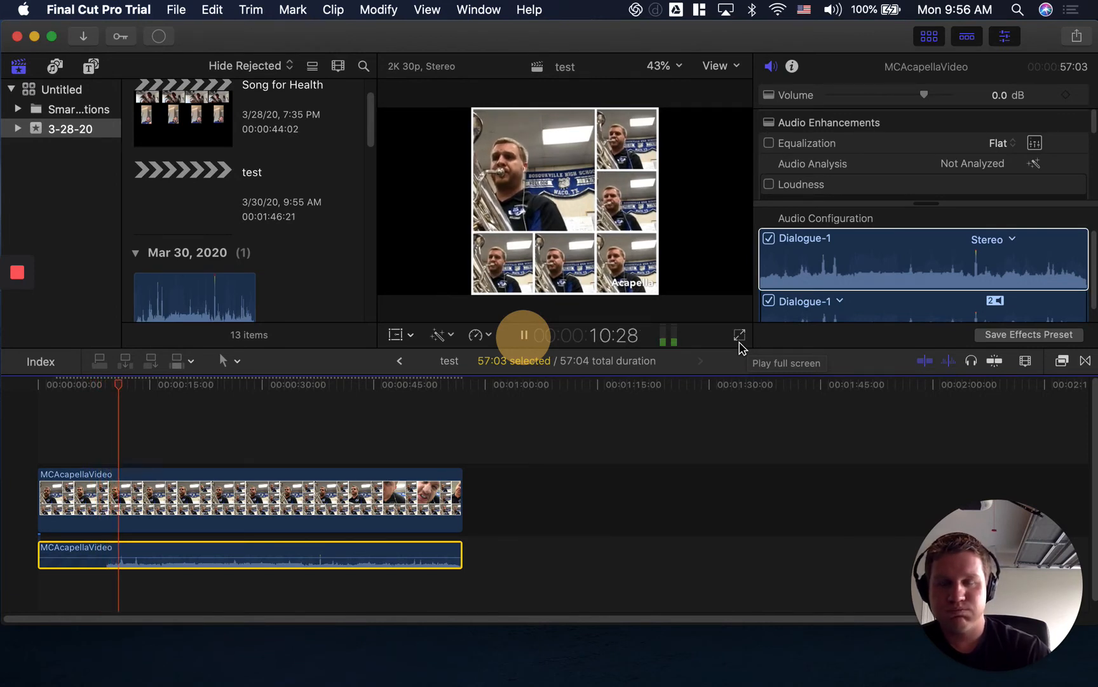
{"action": "left_click", "coordinate": [524, 335]}
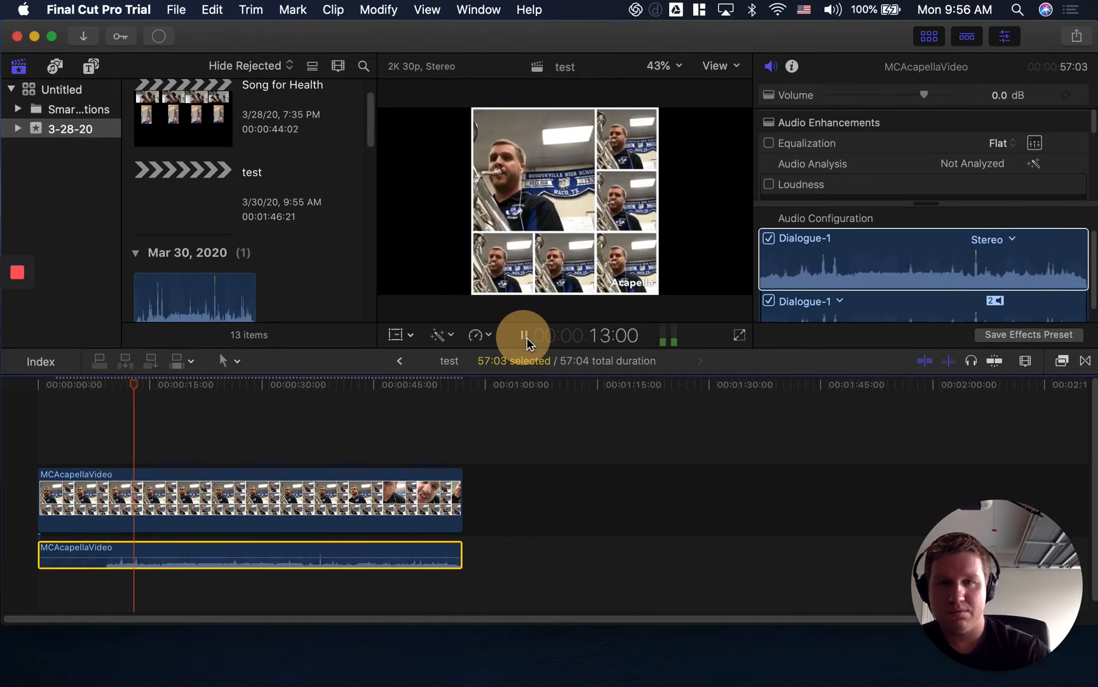
{"action": "left_click", "coordinate": [269, 521]}
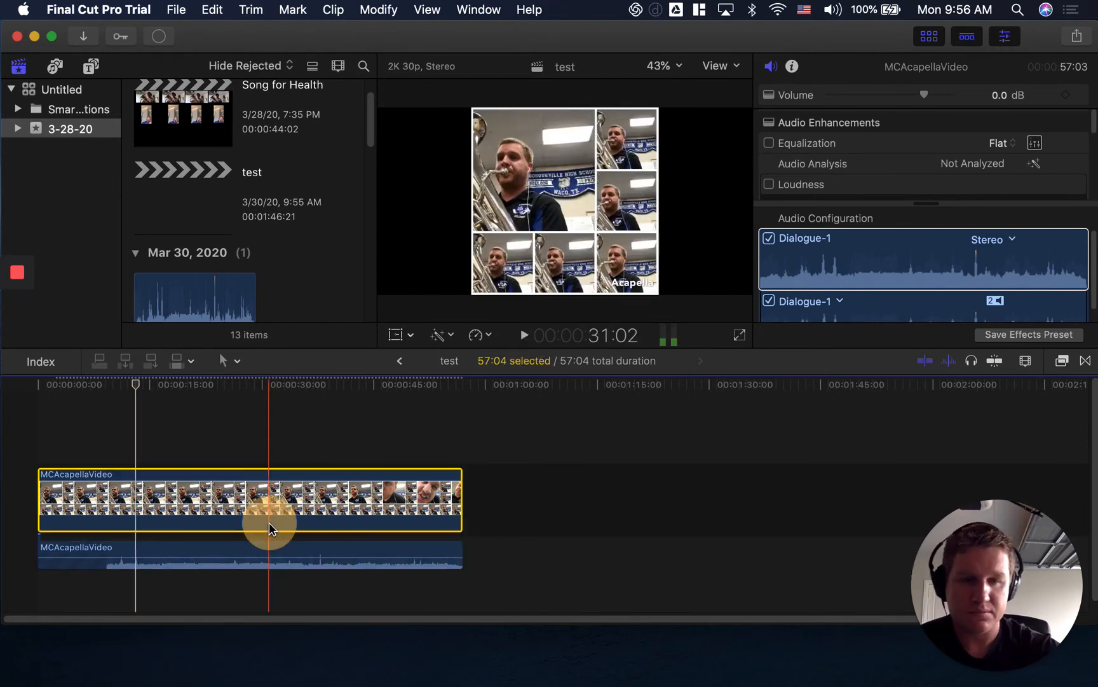
{"action": "key", "text": "BackSpace"}
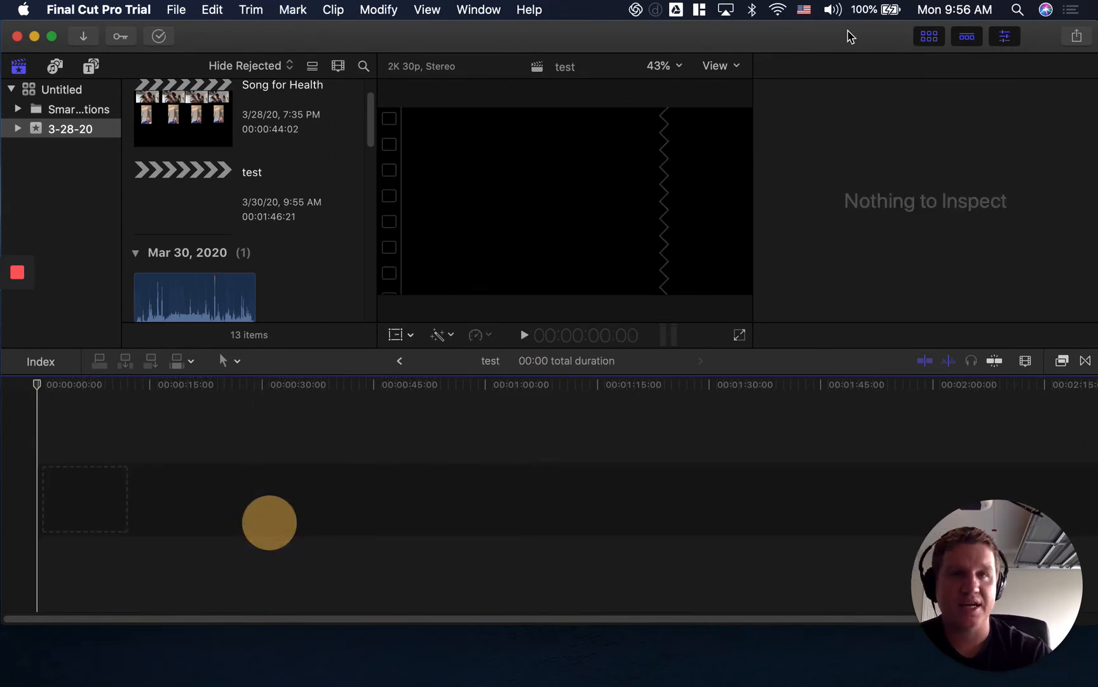
Place MCAcapellaVideo.mov from the desktop in the emptied test timeline again, accepting the 2K, 2048x1024, 30p project properties.
{"action": "left_click_drag", "start_coordinate": [848, 33], "coordinate": [616, 32]}
{"action": "left_click_drag", "start_coordinate": [425, 25], "coordinate": [528, 21]}
{"action": "left_click", "coordinate": [1052, 366]}
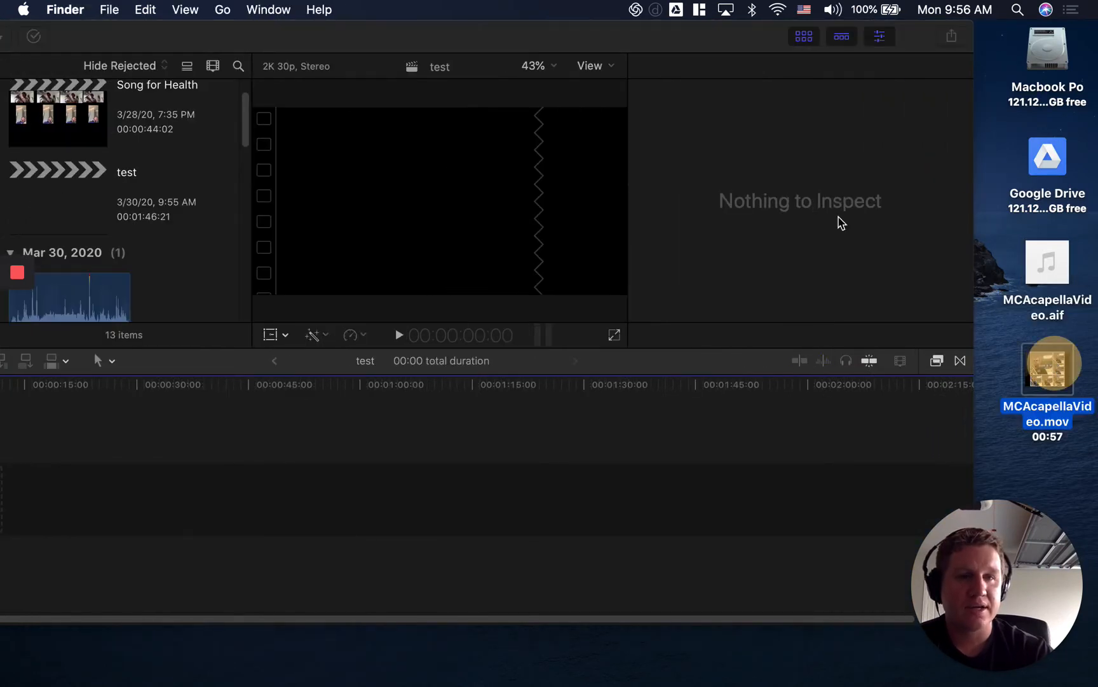
{"action": "left_click_drag", "start_coordinate": [1058, 367], "coordinate": [140, 444]}
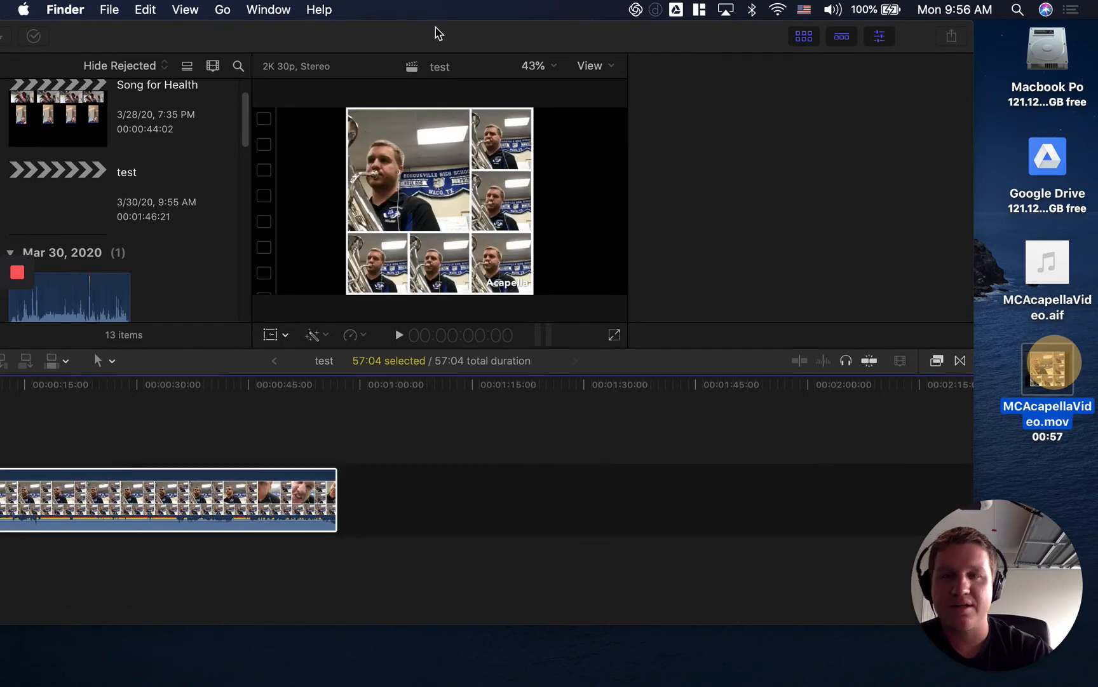
{"action": "left_click_drag", "start_coordinate": [442, 42], "coordinate": [544, 43]}
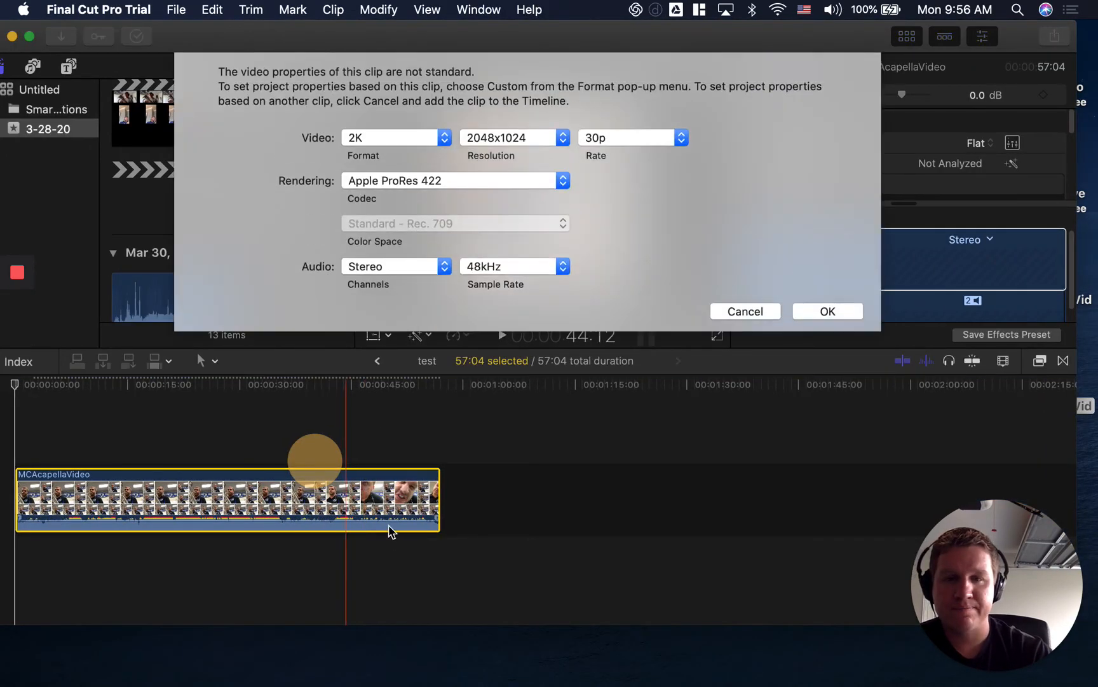
{"action": "left_click", "coordinate": [829, 314]}
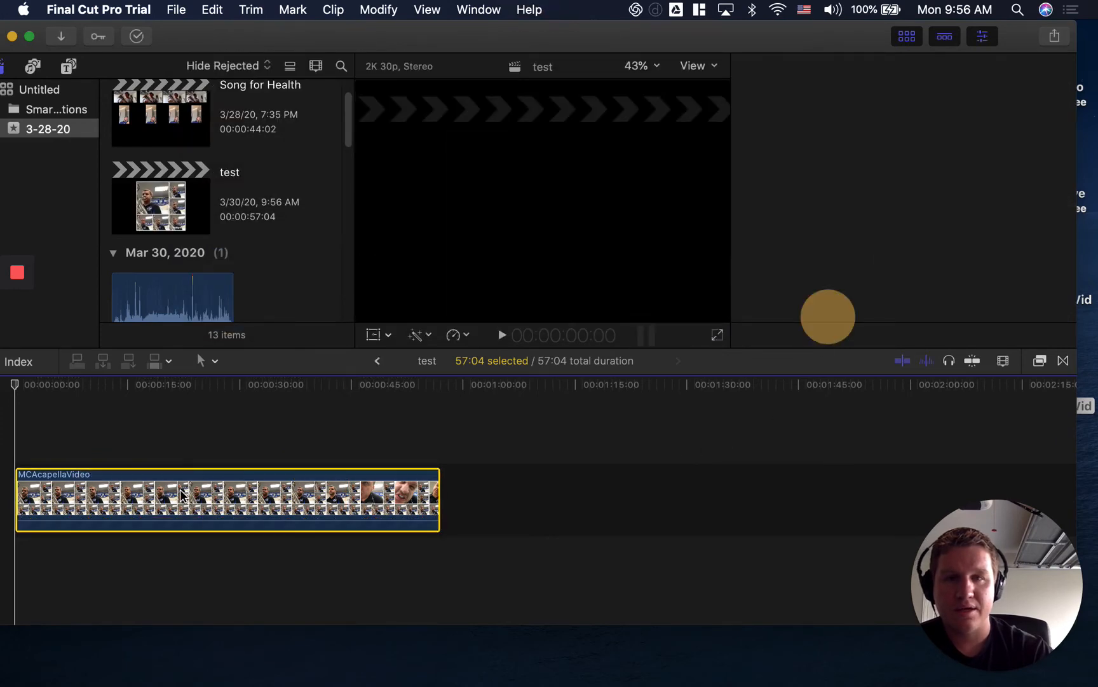
Lower the MCAcapellaVideo clip's volume to -12.0 dB in the timeline.
{"action": "left_click", "coordinate": [94, 516]}
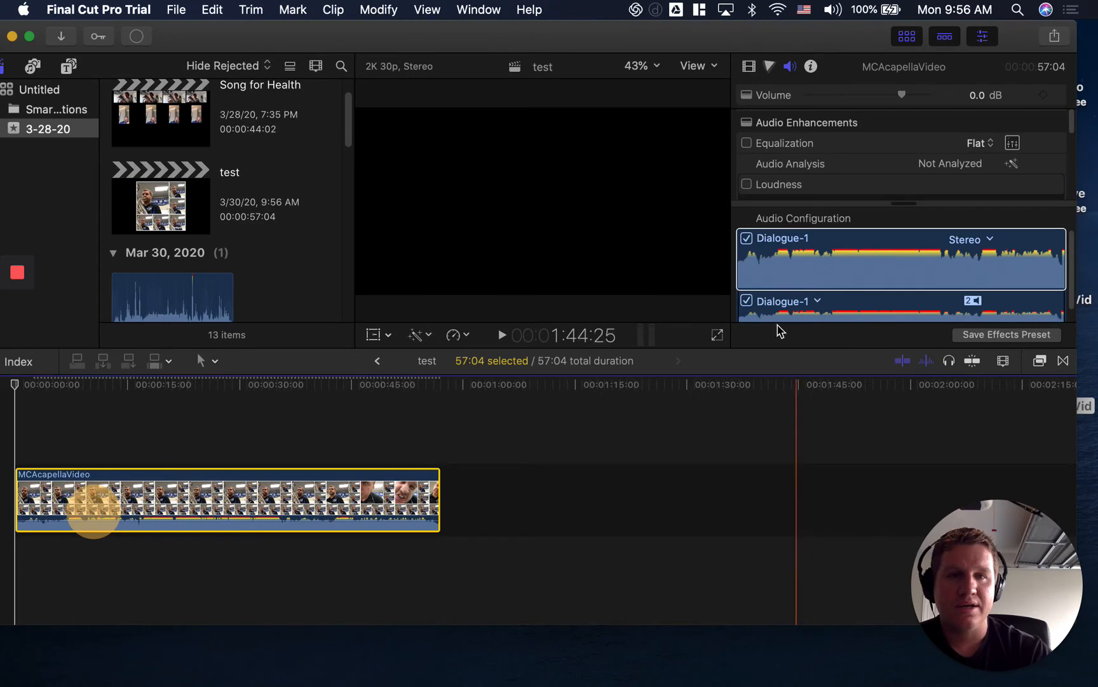
{"action": "left_click", "coordinate": [870, 267]}
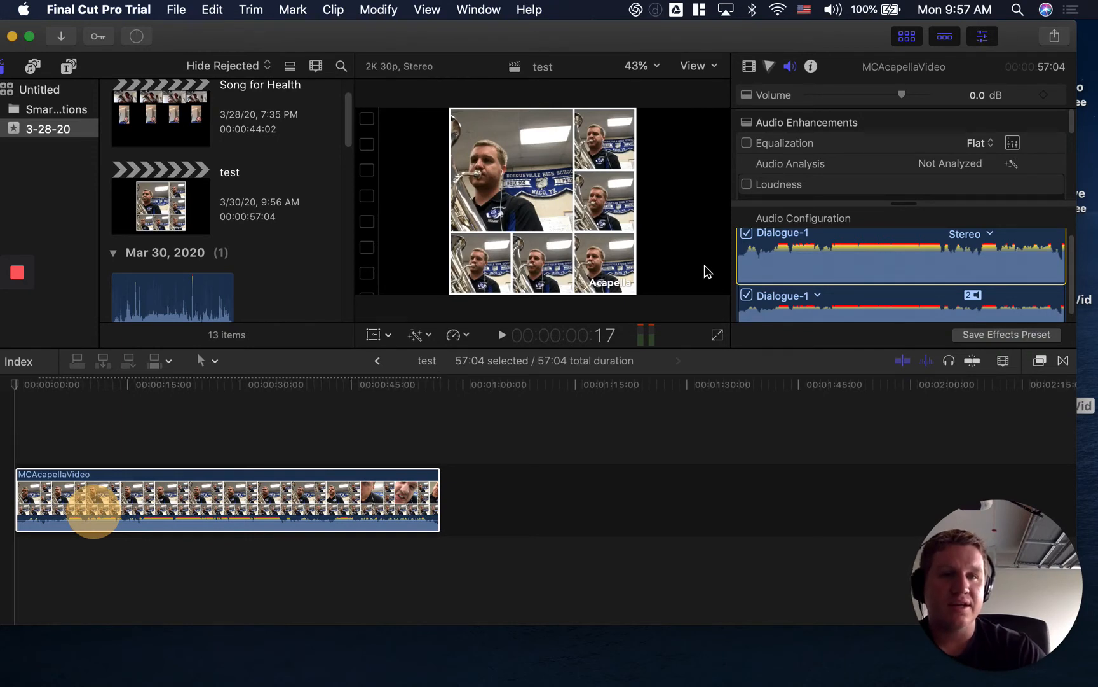
{"action": "left_click", "coordinate": [420, 482]}
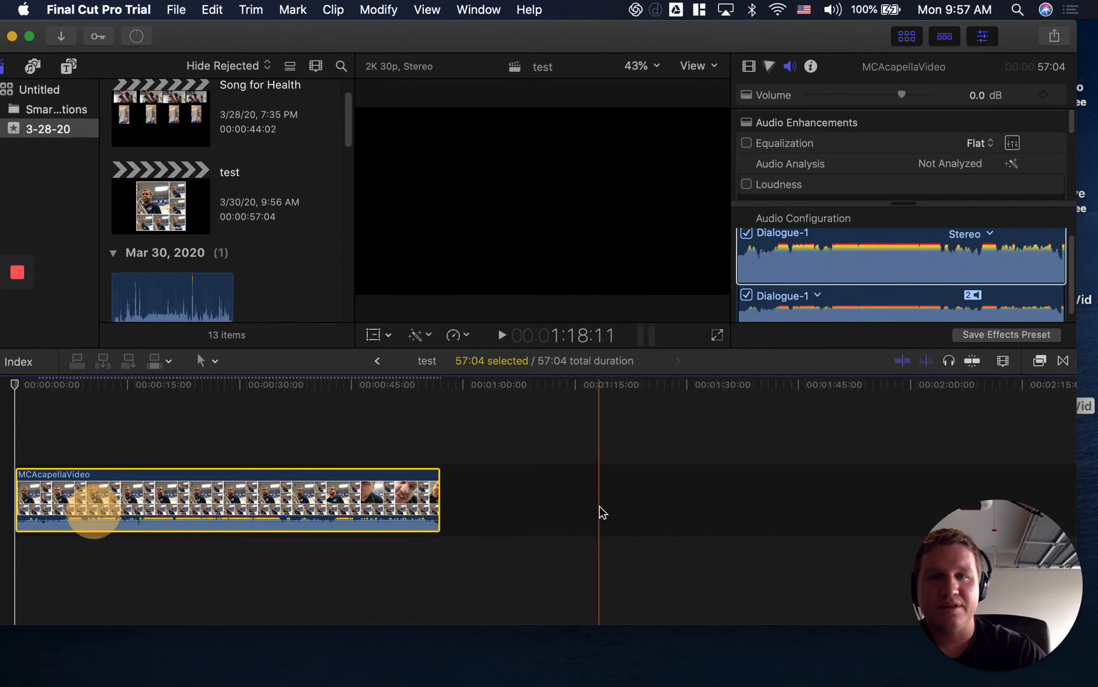
{"action": "left_click", "coordinate": [561, 462]}
{"action": "left_click", "coordinate": [342, 427]}
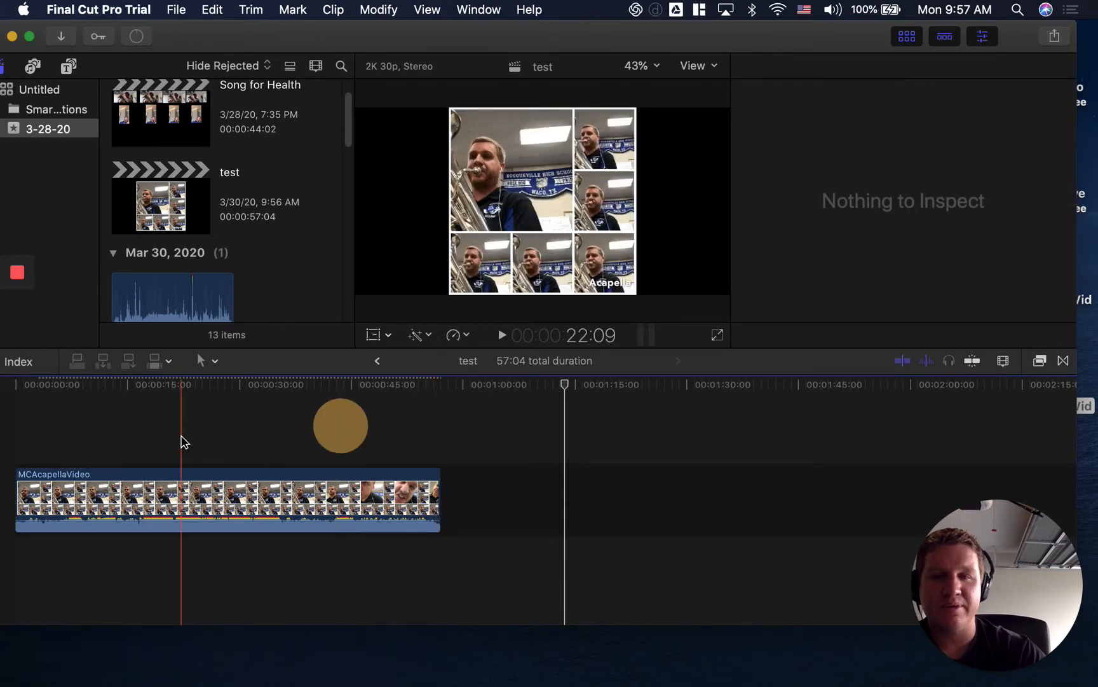
{"action": "left_click", "coordinate": [182, 438]}
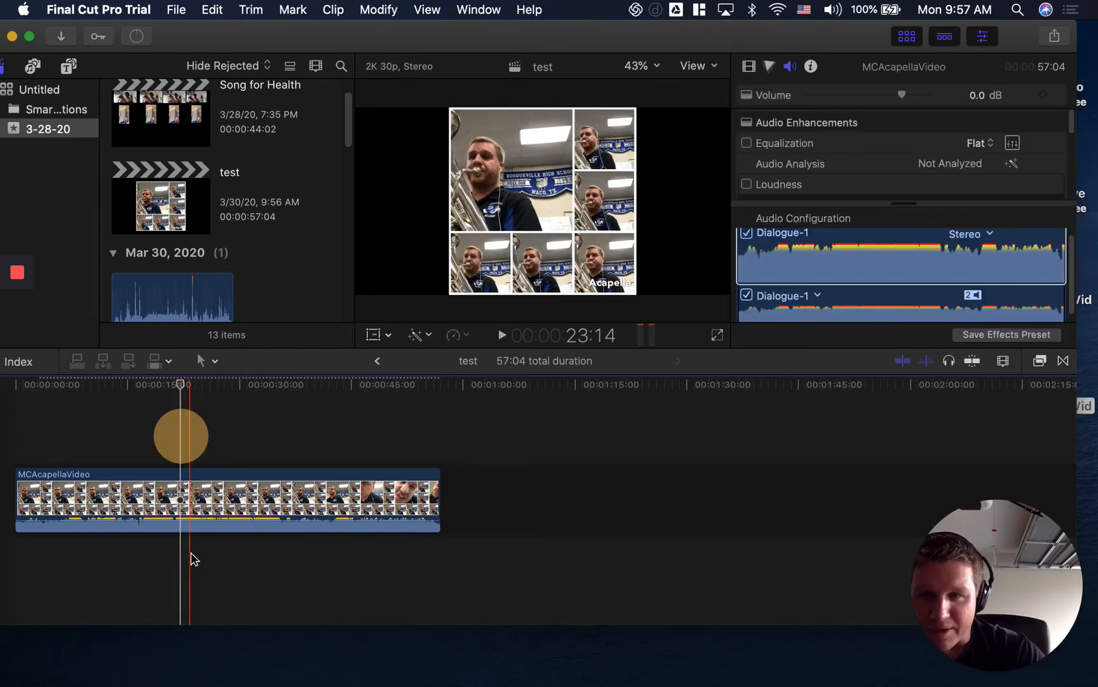
{"action": "mouse_move", "coordinate": [217, 520]}
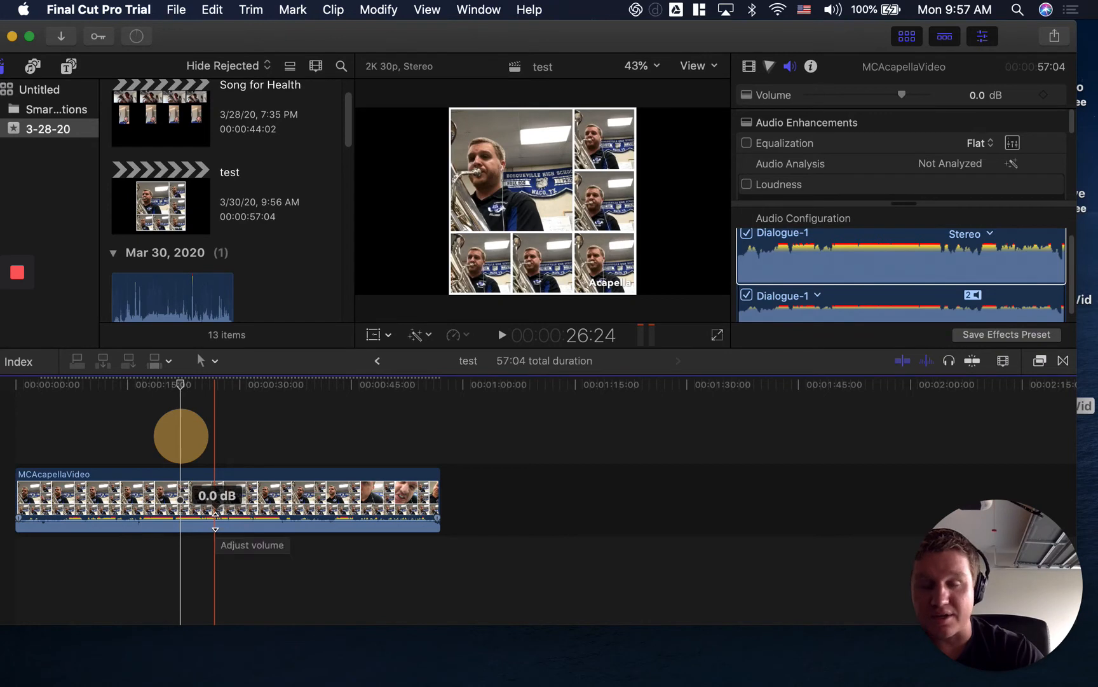
{"action": "mouse_move", "coordinate": [216, 520]}
{"action": "left_mouse_down"}
{"action": "mouse_move", "coordinate": [233, 398]}
{"action": "mouse_move", "coordinate": [224, 574]}
{"action": "mouse_move", "coordinate": [233, 522]}
{"action": "left_mouse_up"}
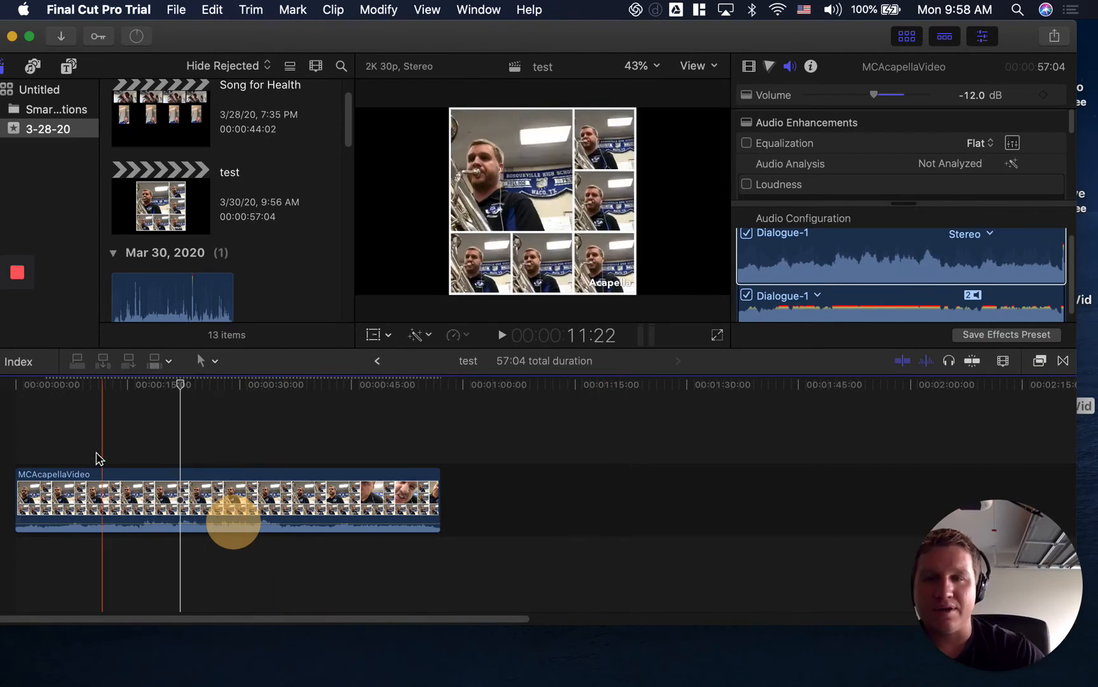
Play the test timeline from near its start to check the clip's audio level, then stop playback.
{"action": "left_click", "coordinate": [58, 438]}
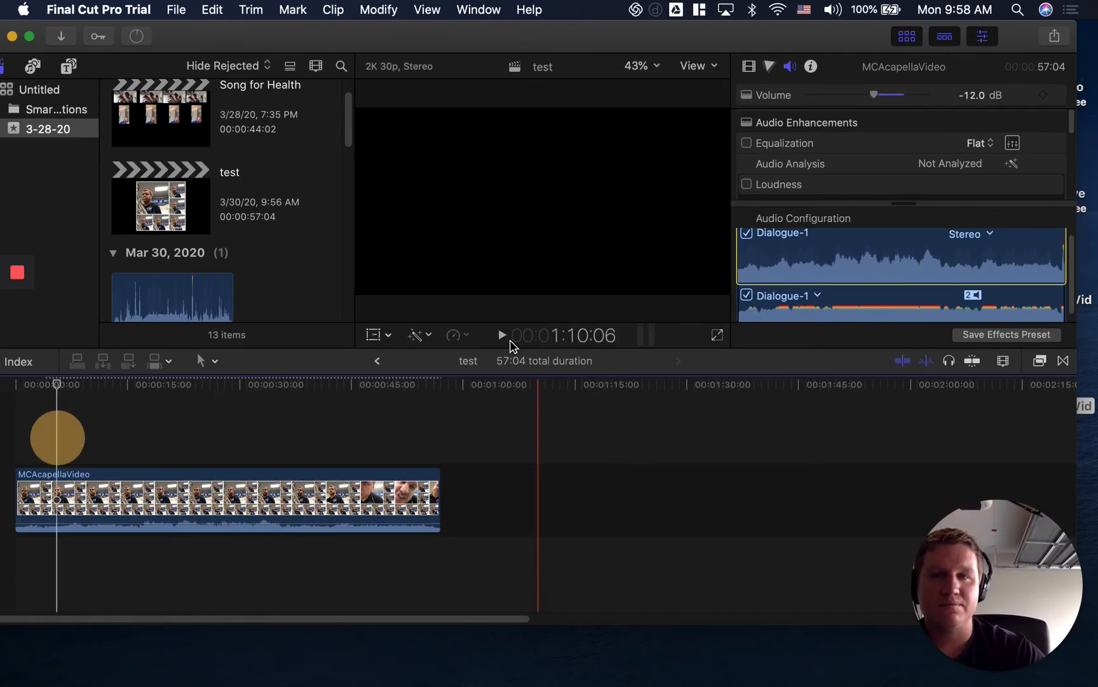
{"action": "left_click", "coordinate": [502, 335]}
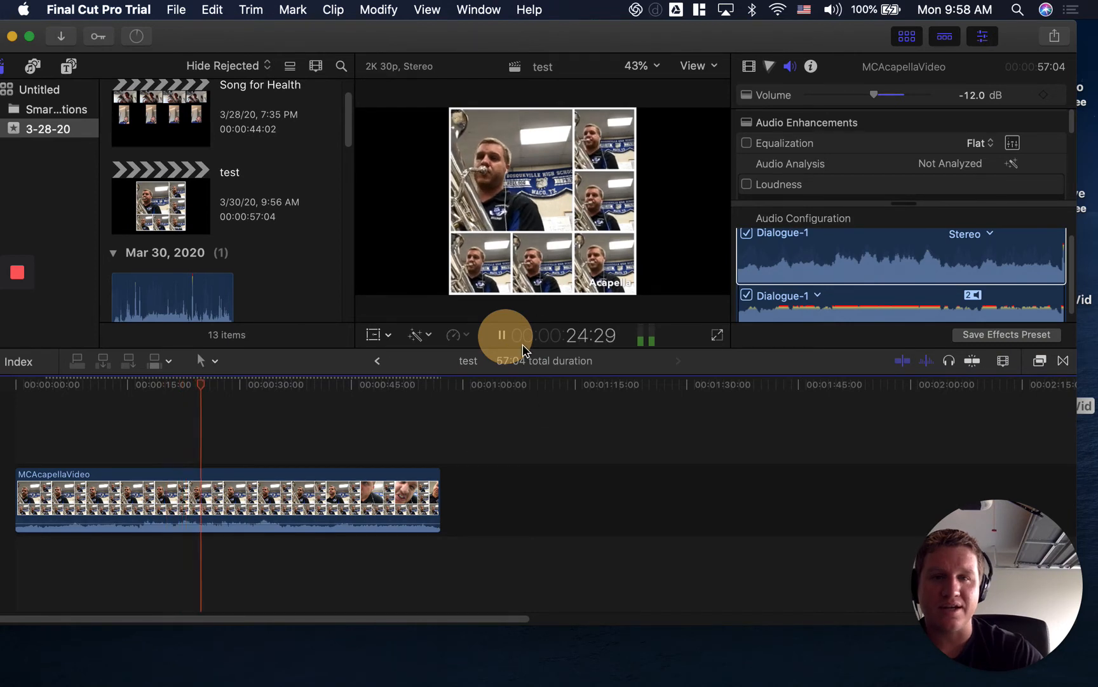
{"action": "left_click", "coordinate": [501, 335]}
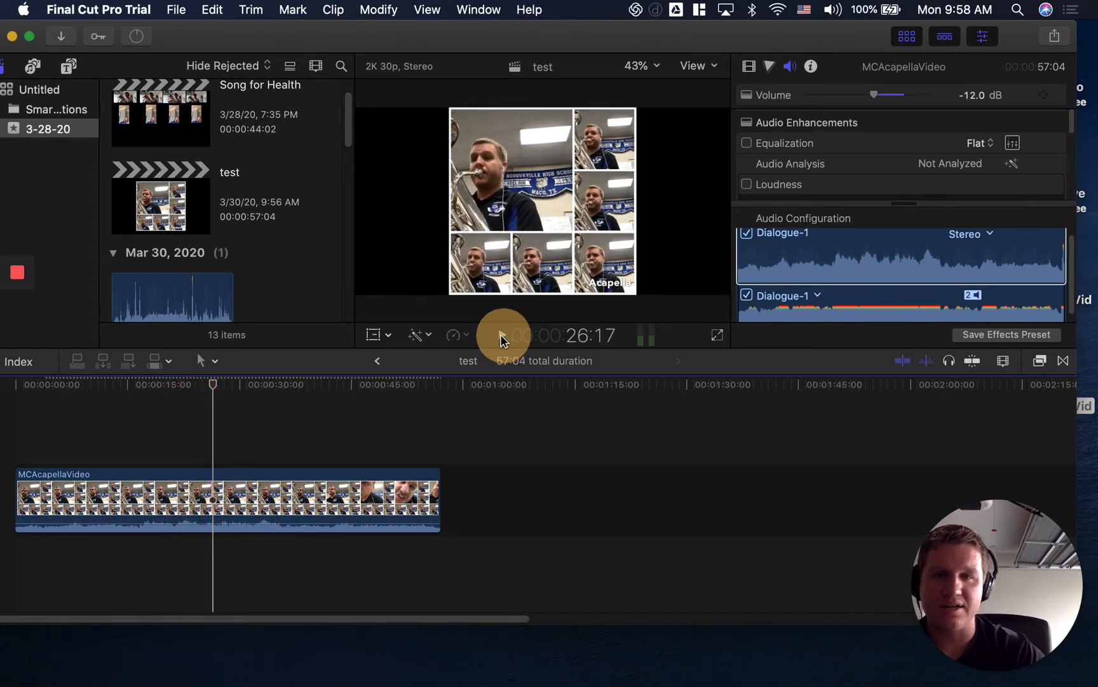
Delete the MCAcapellaVideo clip from the timeline and move the test project to the trash.
{"action": "left_click", "coordinate": [245, 492]}
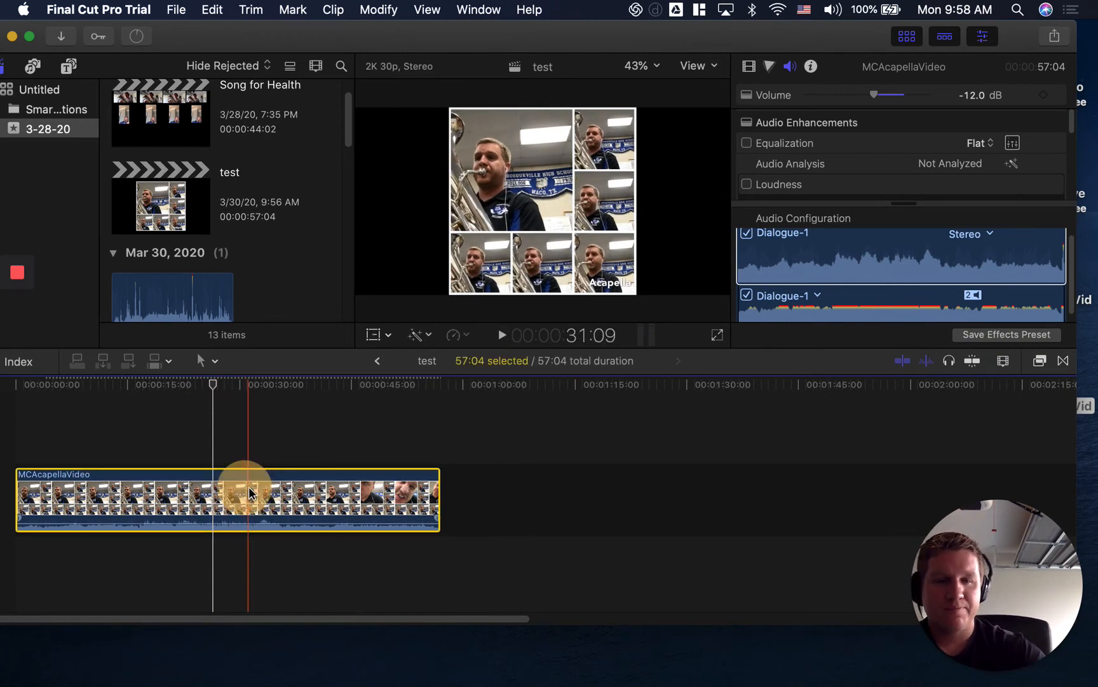
{"action": "key", "text": "Delete"}
{"action": "left_click", "coordinate": [148, 185]}
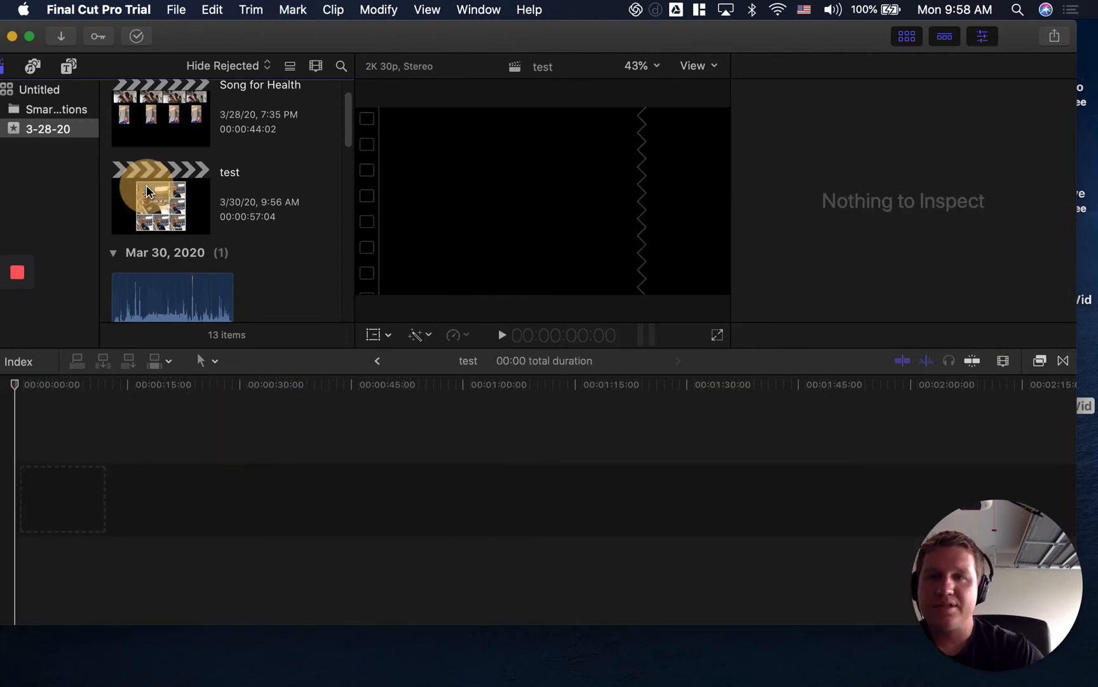
{"action": "right_click", "coordinate": [149, 186]}
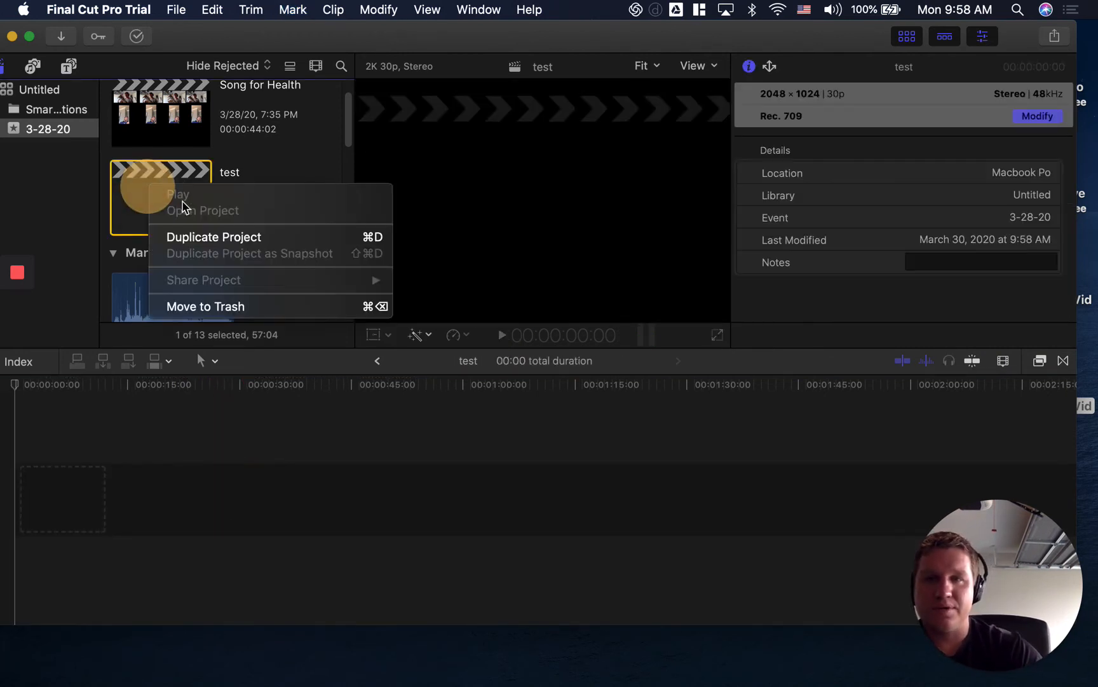
{"action": "left_click", "coordinate": [197, 306]}
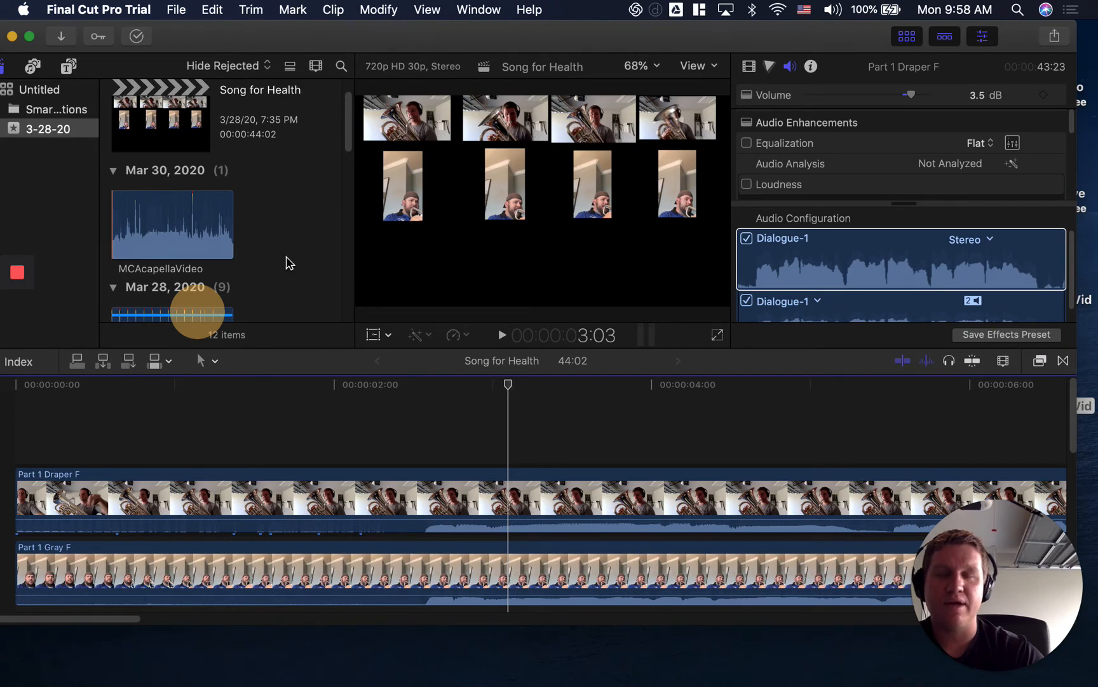
Look through the stacked Part 1 to Part 4 clips in the Song for Health project's timeline.
{"action": "scroll", "coordinate": [287, 267], "scroll_direction": "up", "scroll_amount": 2}
{"action": "left_click", "coordinate": [156, 156]}
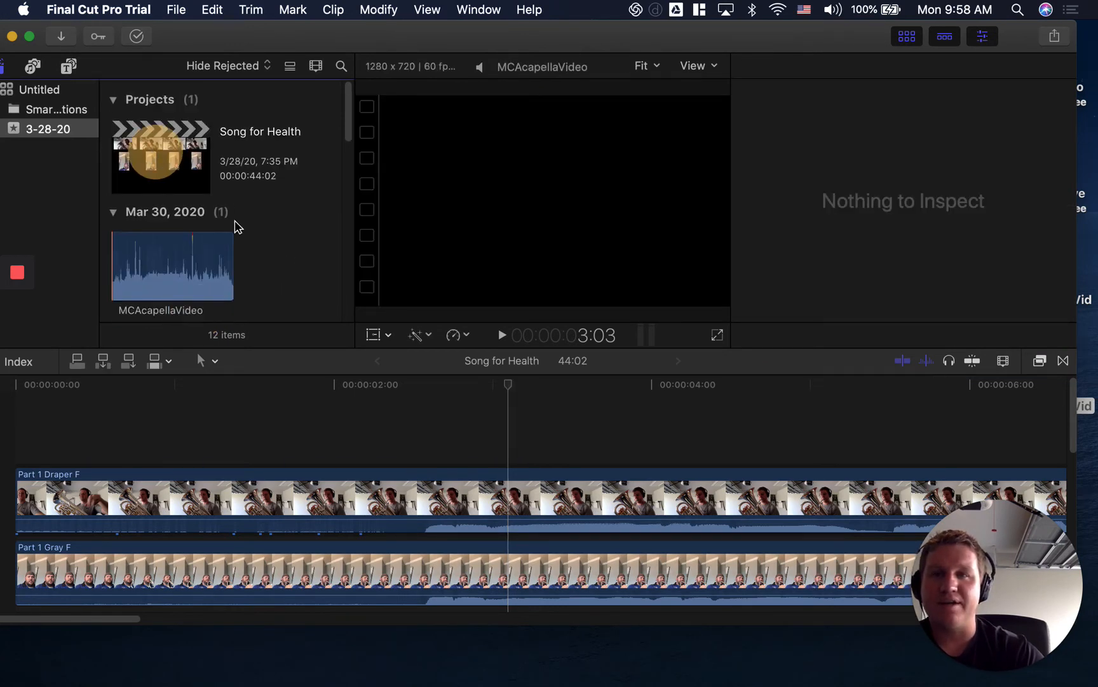
{"action": "left_click", "coordinate": [188, 419]}
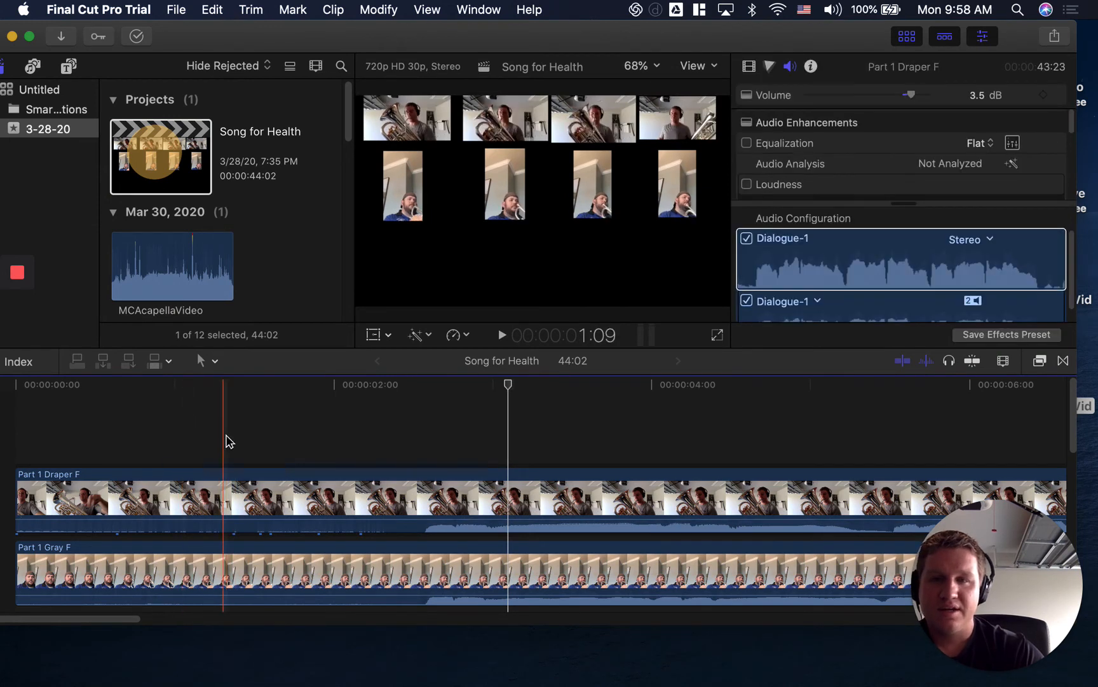
{"action": "left_click", "coordinate": [540, 347]}
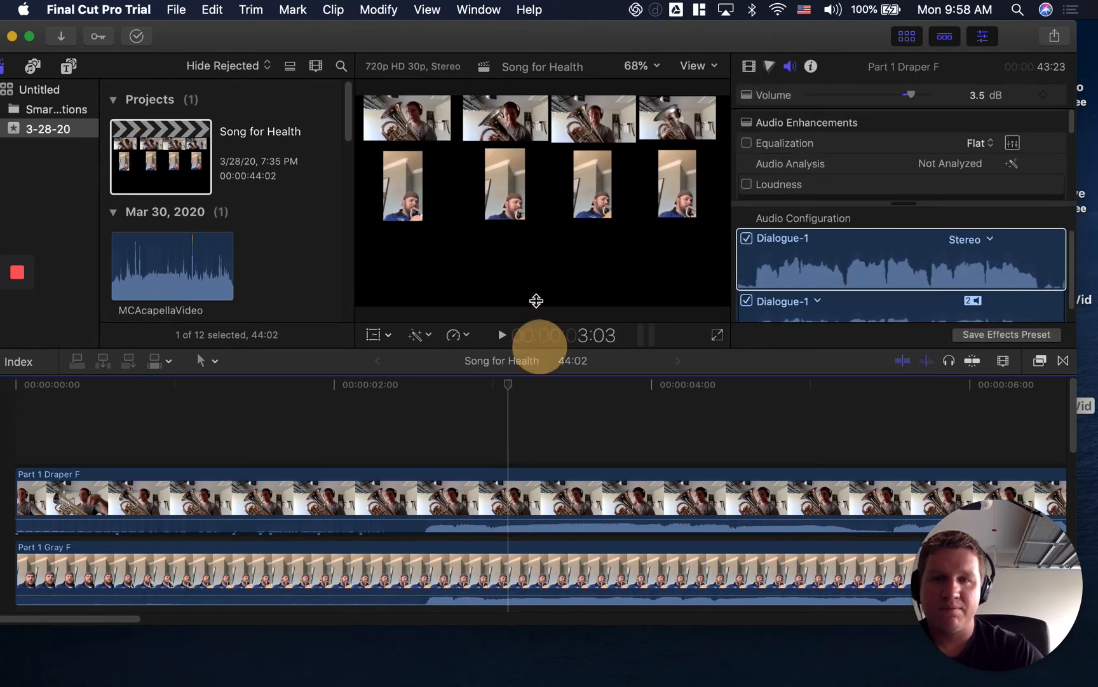
{"action": "scroll", "coordinate": [560, 446], "scroll_direction": "down", "scroll_amount": 3}
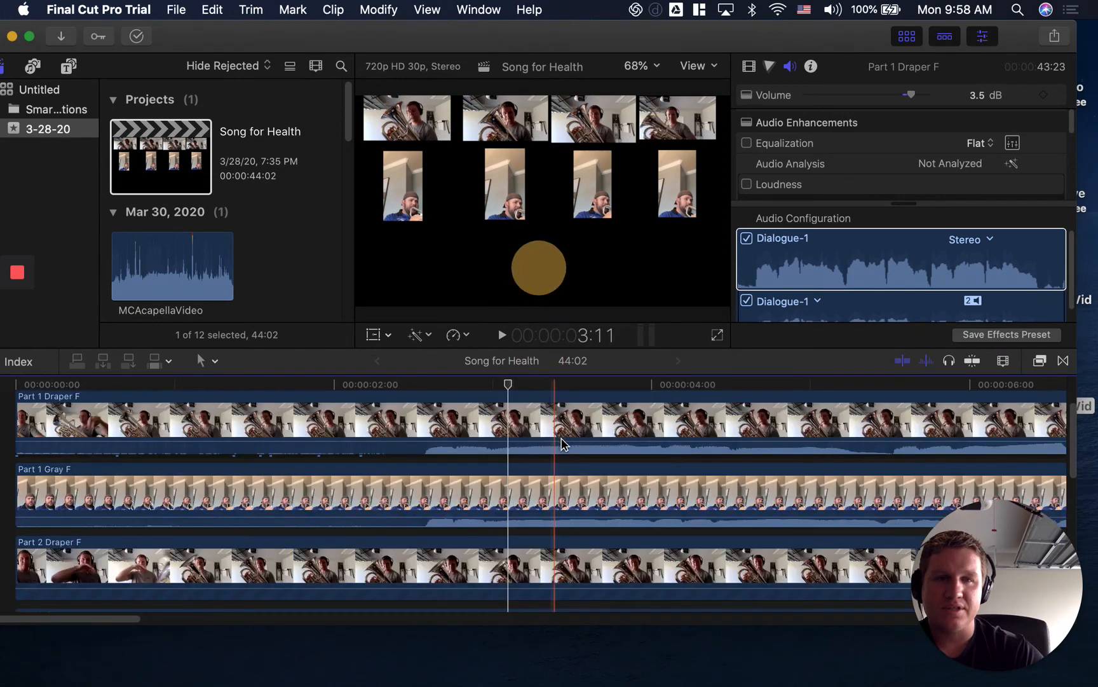
{"action": "scroll", "coordinate": [559, 451], "scroll_direction": "down", "scroll_amount": 3}
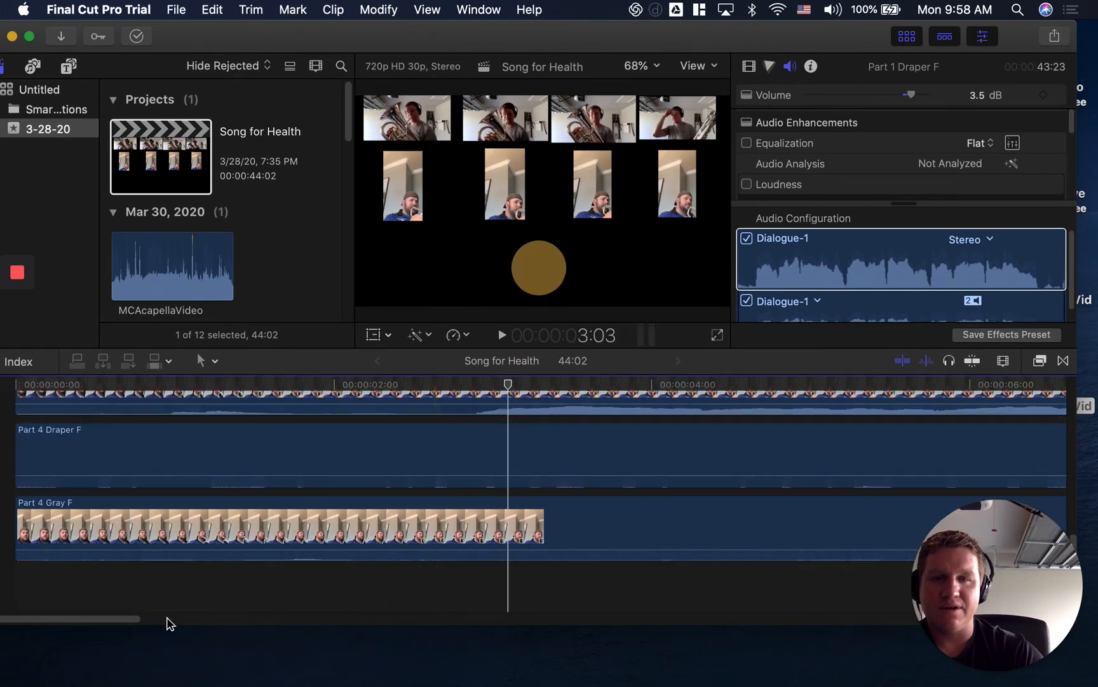
{"action": "left_click_drag", "start_coordinate": [121, 619], "coordinate": [59, 629]}
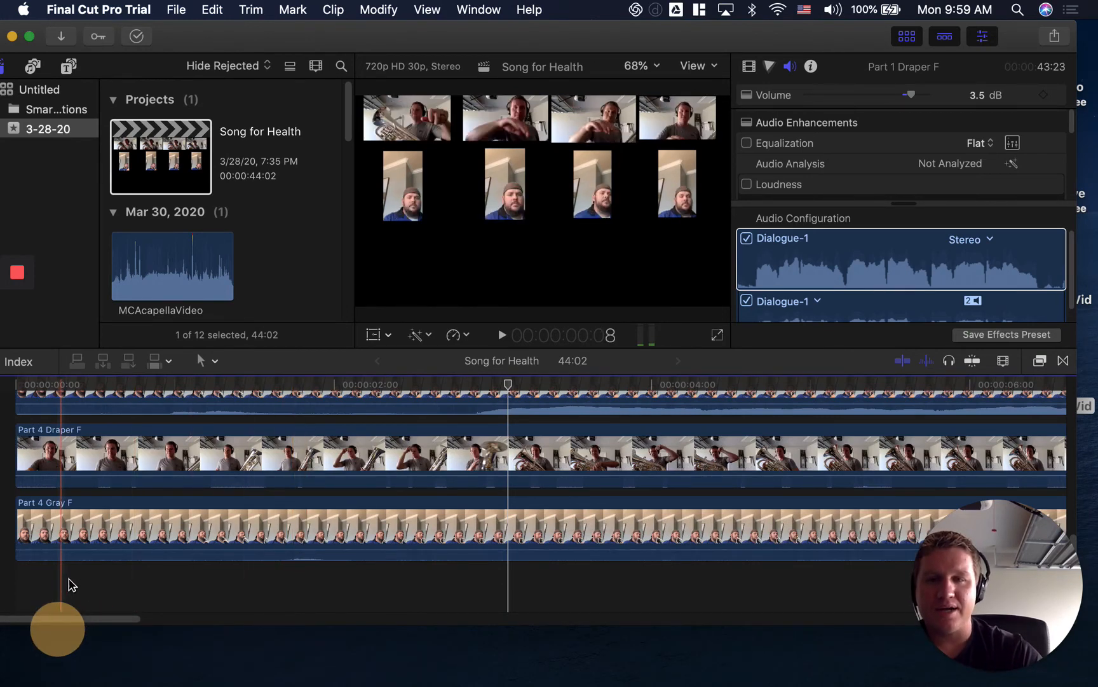
{"action": "scroll", "coordinate": [64, 573], "scroll_direction": "up", "scroll_amount": 10}
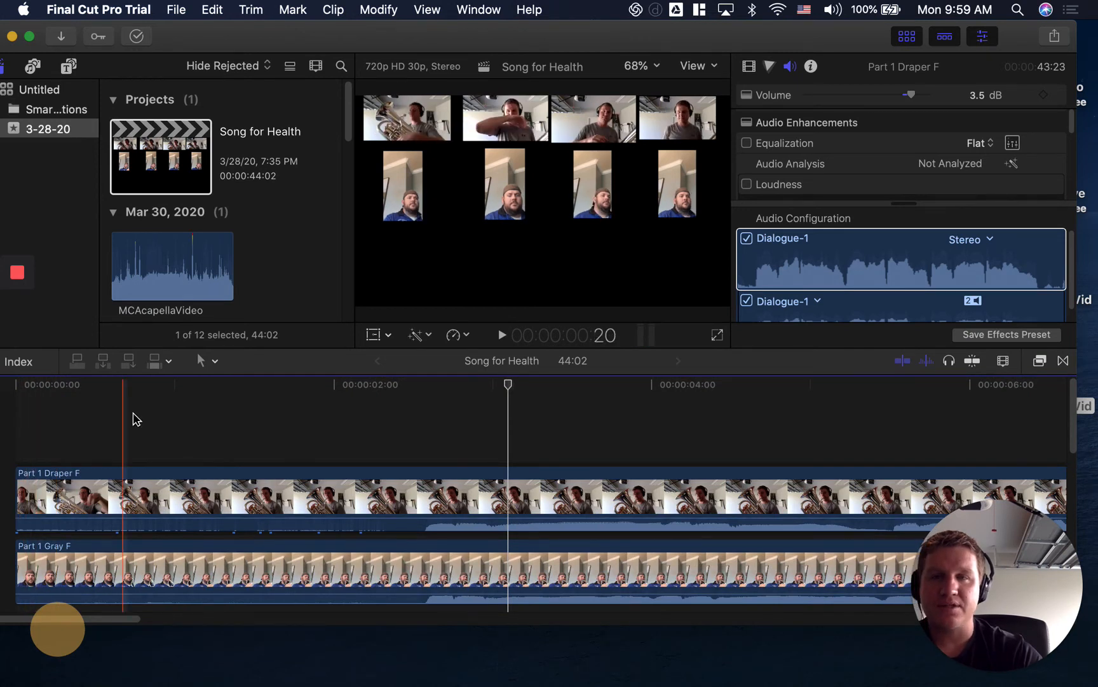
{"action": "mouse_move", "coordinate": [909, 684]}
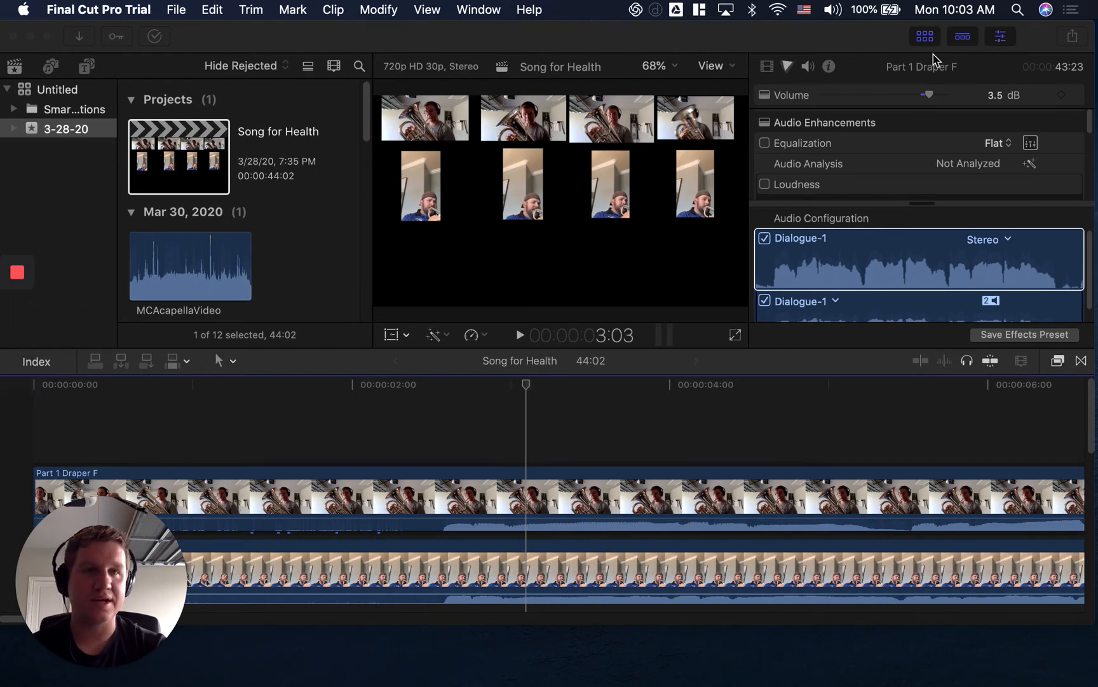
Add the Song-for-Health-Click-Track-R mp3 from the desktop to the Song for Health timeline, near its start.
{"action": "left_click_drag", "start_coordinate": [837, 35], "coordinate": [718, 36]}
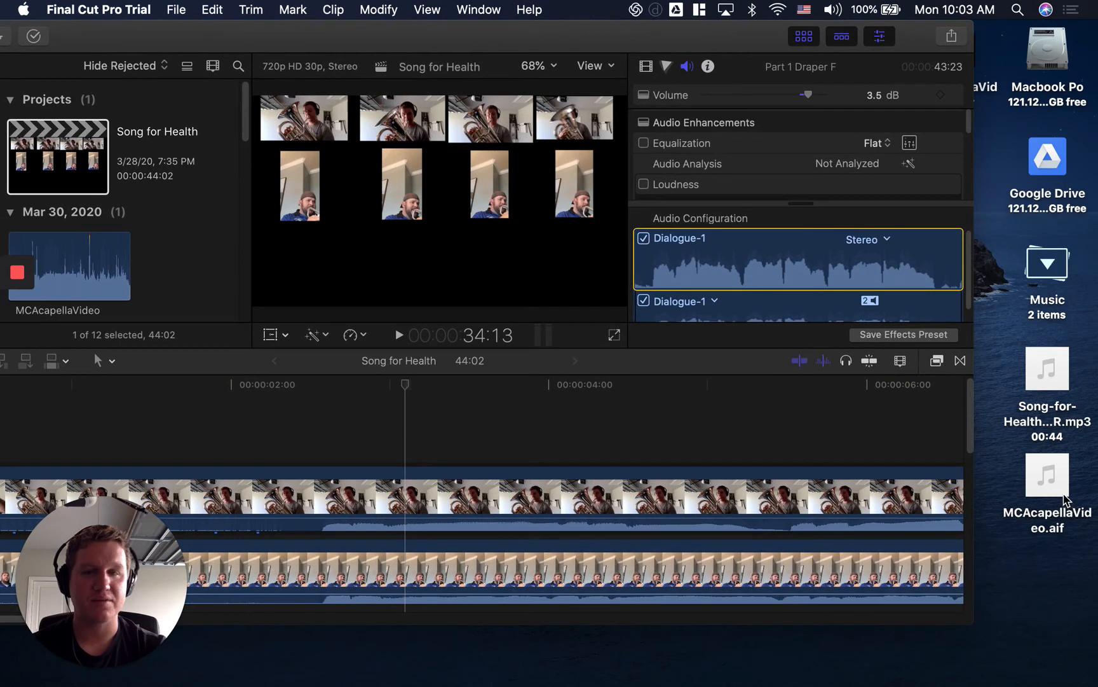
{"action": "left_click", "coordinate": [1041, 387]}
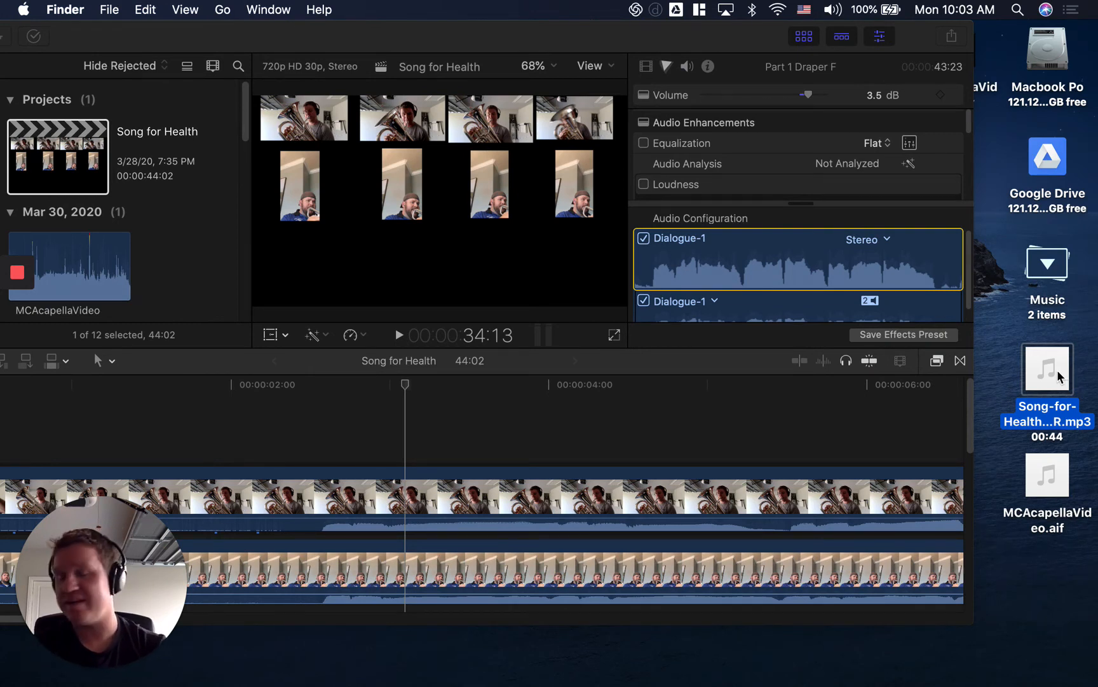
{"action": "mouse_move", "coordinate": [1058, 377]}
{"action": "left_mouse_down"}
{"action": "mouse_move", "coordinate": [1043, 406]}
{"action": "mouse_move", "coordinate": [134, 426]}
{"action": "left_mouse_up"}
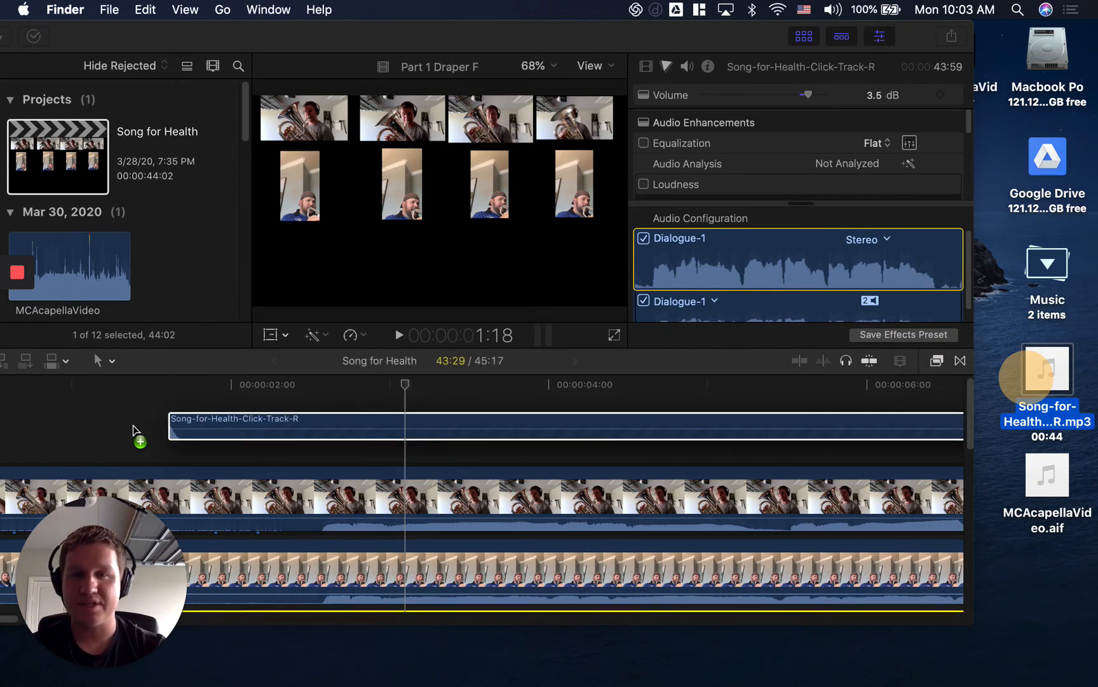
{"action": "left_click_drag", "start_coordinate": [11, 419], "coordinate": [23, 420]}
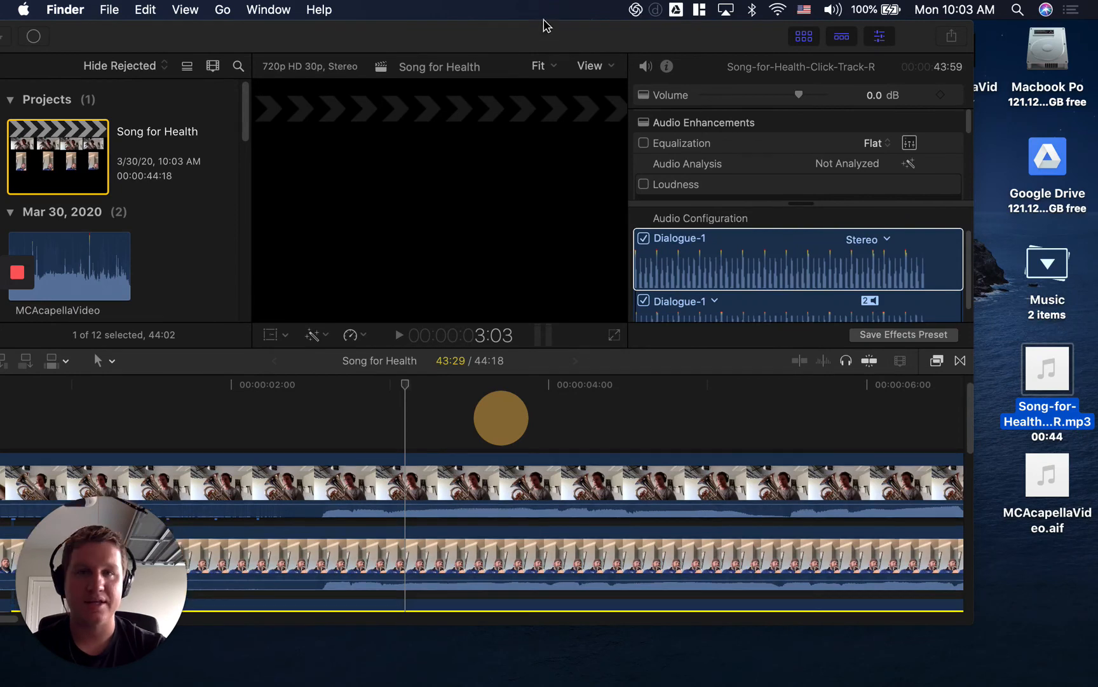
{"action": "left_click_drag", "start_coordinate": [533, 34], "coordinate": [659, 29]}
Move the Song-for-Health-Click-Track-R clip to the very start of the timeline, beneath the Part 4 Gray F clip.
{"action": "scroll", "coordinate": [483, 470], "scroll_direction": "down", "scroll_amount": 3}
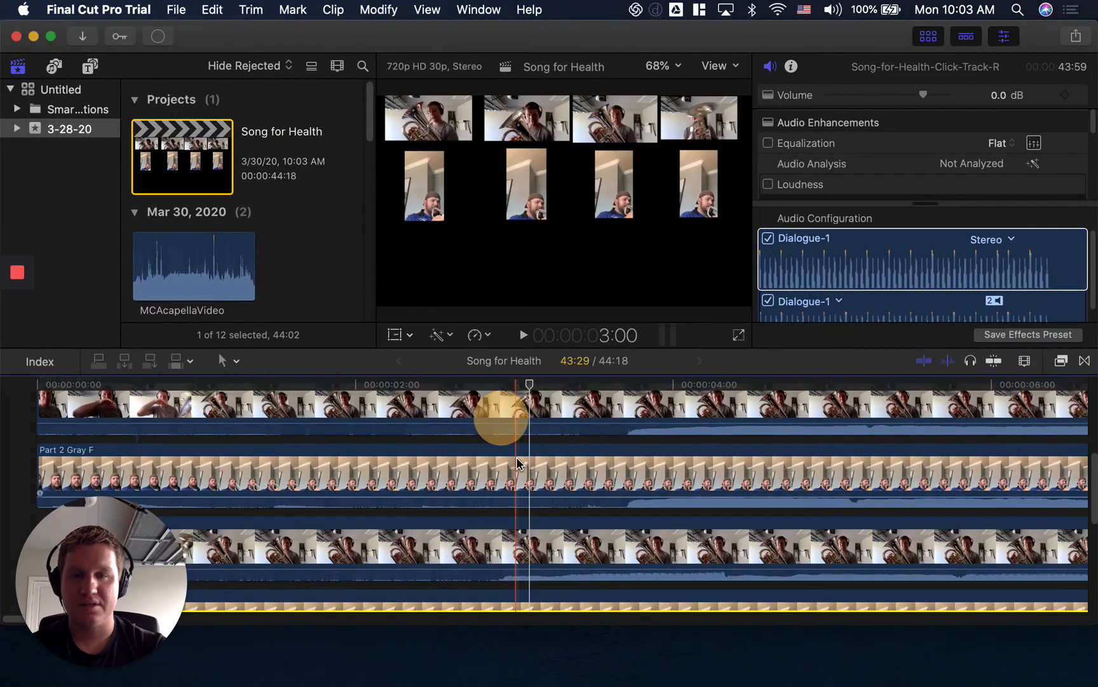
{"action": "scroll", "coordinate": [518, 464], "scroll_direction": "down", "scroll_amount": 3}
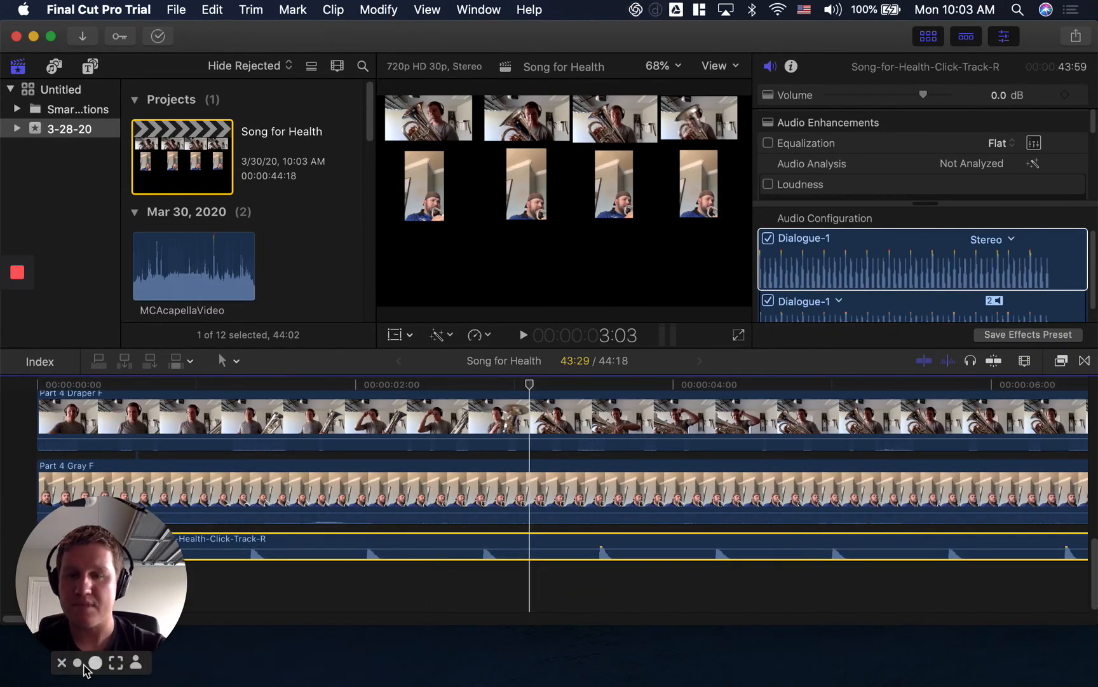
{"action": "left_click", "coordinate": [78, 663]}
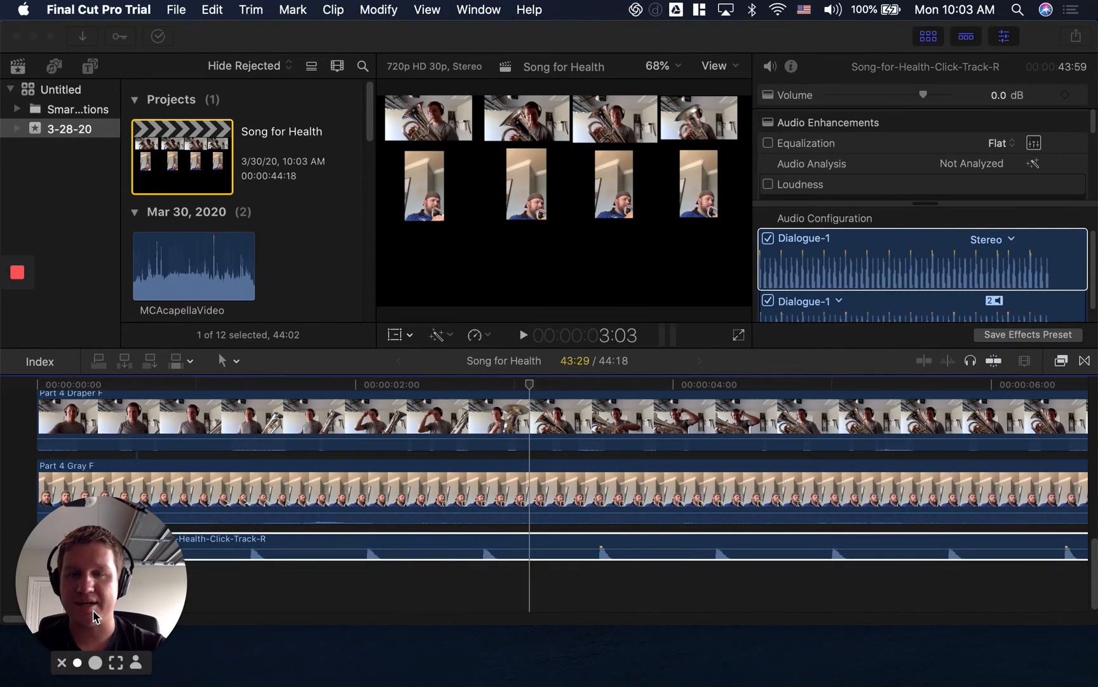
{"action": "left_click_drag", "start_coordinate": [94, 610], "coordinate": [1086, 607]}
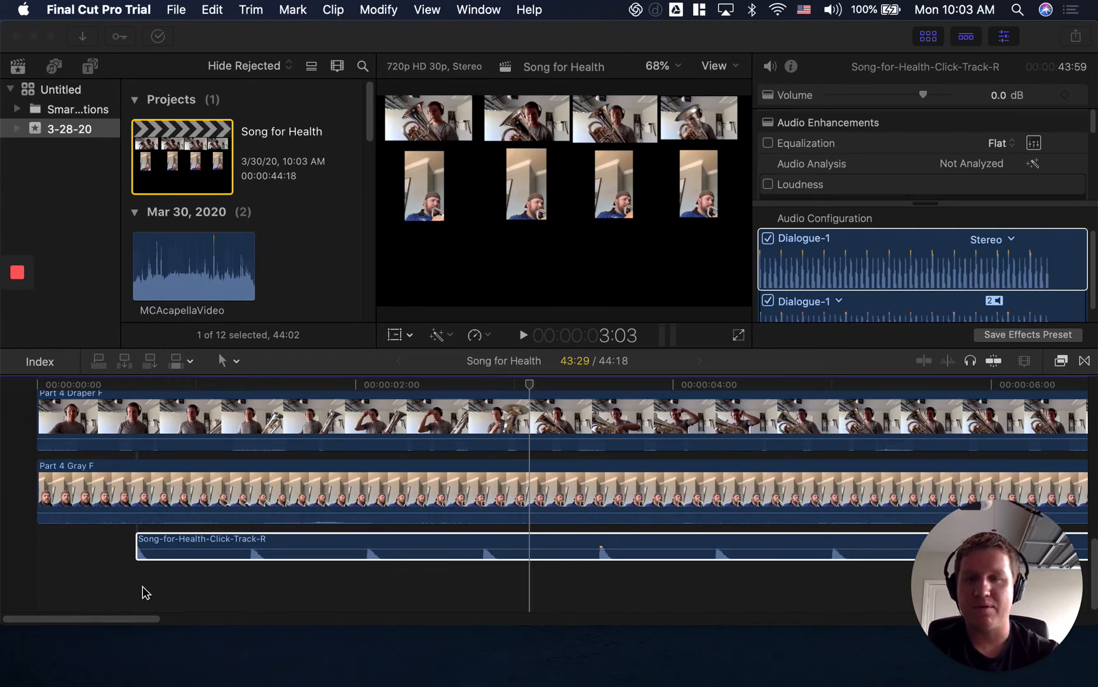
{"action": "left_click", "coordinate": [275, 562]}
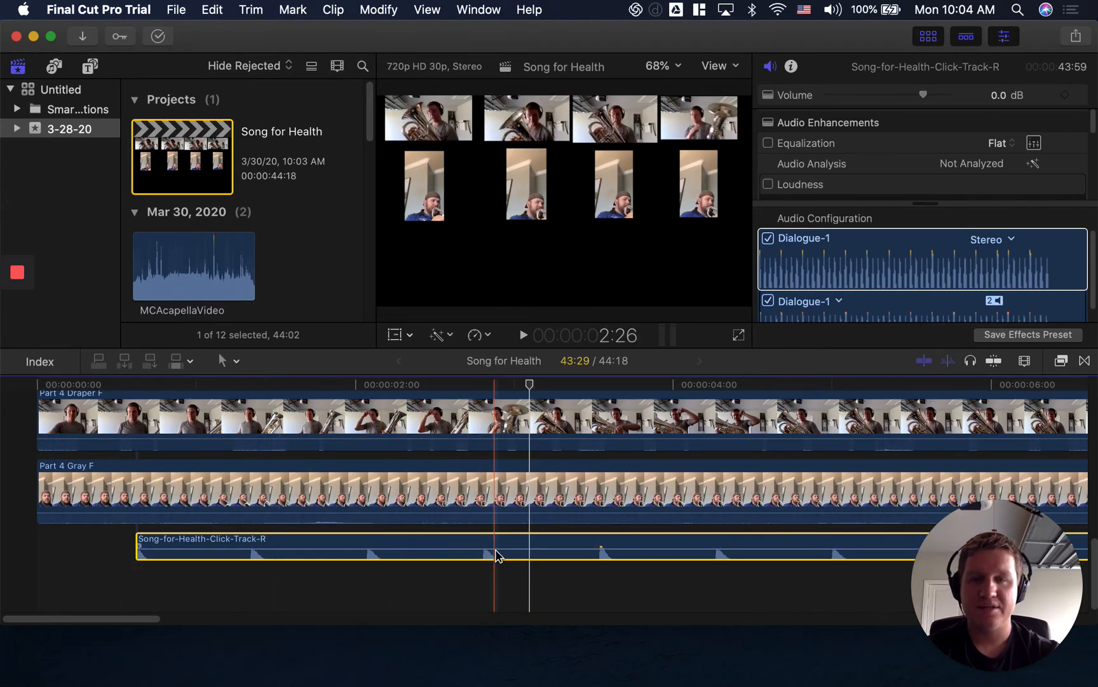
{"action": "mouse_move", "coordinate": [496, 555]}
{"action": "left_mouse_down"}
{"action": "mouse_move", "coordinate": [392, 540]}
{"action": "mouse_move", "coordinate": [370, 554]}
{"action": "mouse_move", "coordinate": [345, 453]}
{"action": "mouse_move", "coordinate": [353, 394]}
{"action": "mouse_move", "coordinate": [331, 546]}
{"action": "left_mouse_up"}
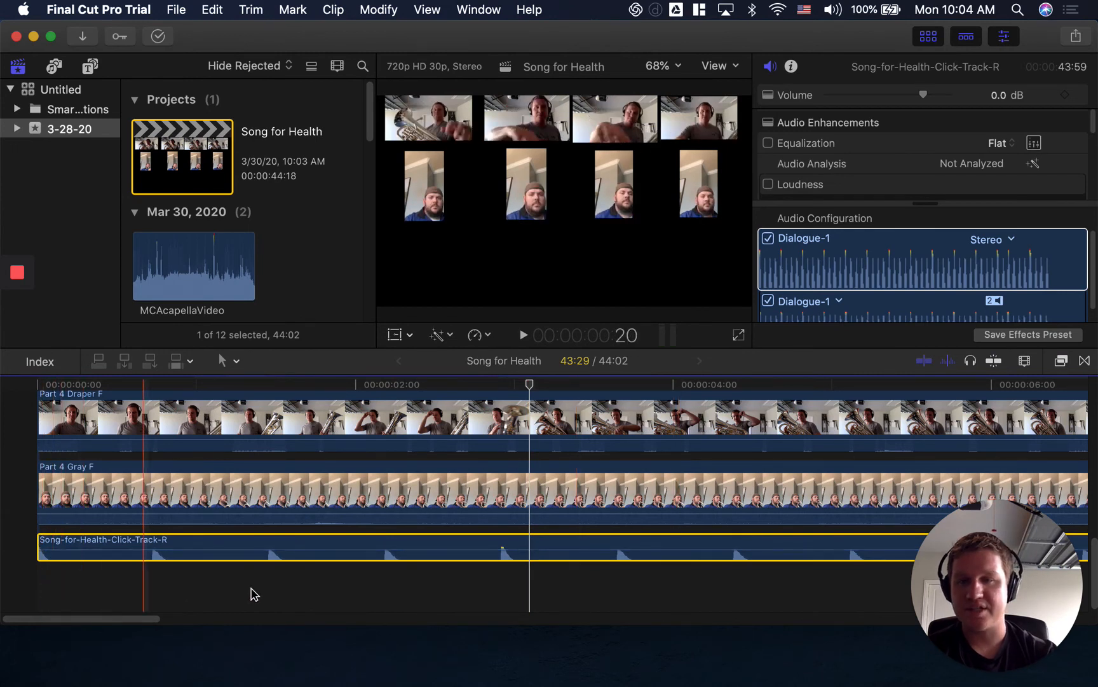
Step the playhead through the click track's beats from 2:27 up to 14:17, where the Part 4 audio begins.
{"action": "left_click", "coordinate": [502, 601]}
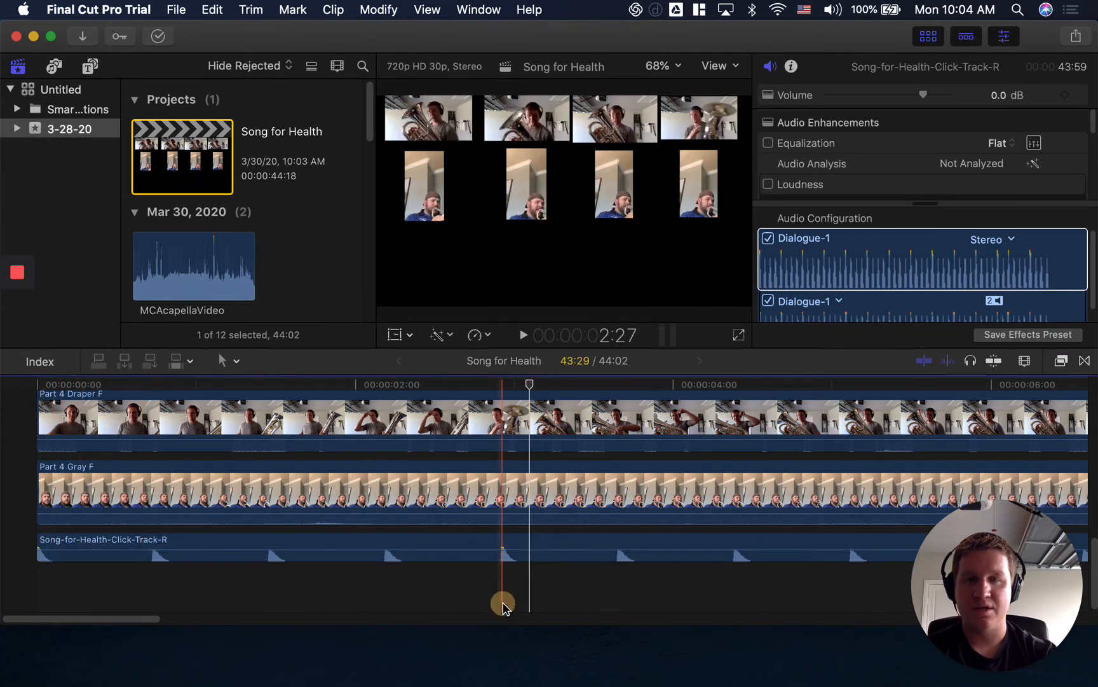
{"action": "left_click", "coordinate": [853, 595]}
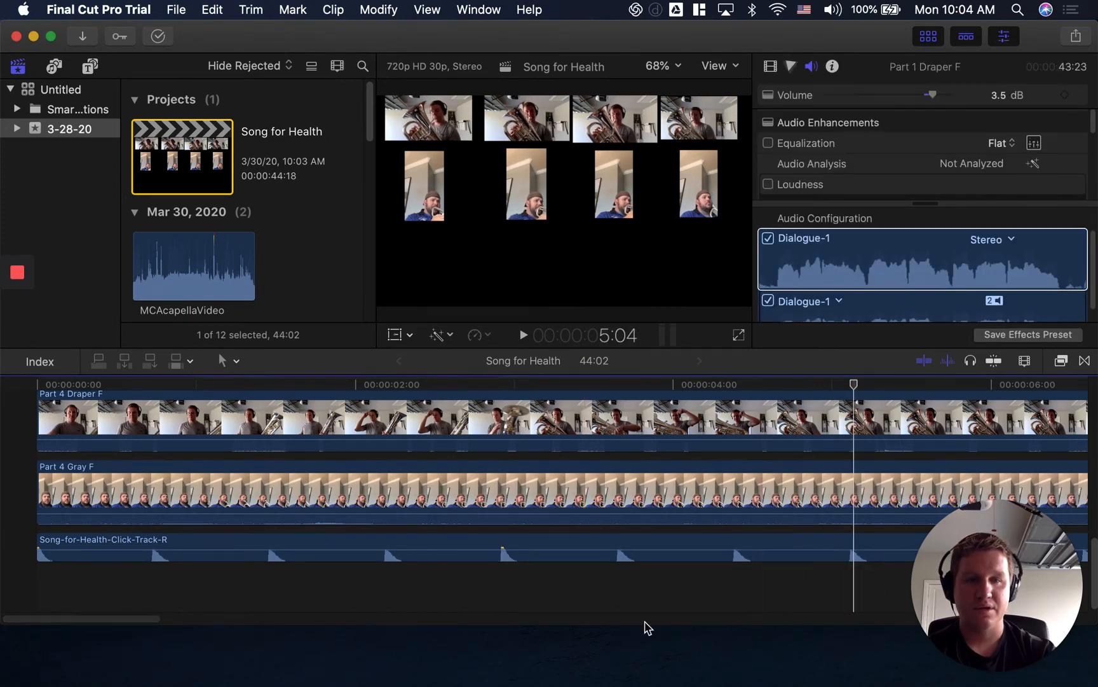
{"action": "left_click_drag", "start_coordinate": [54, 619], "coordinate": [168, 611]}
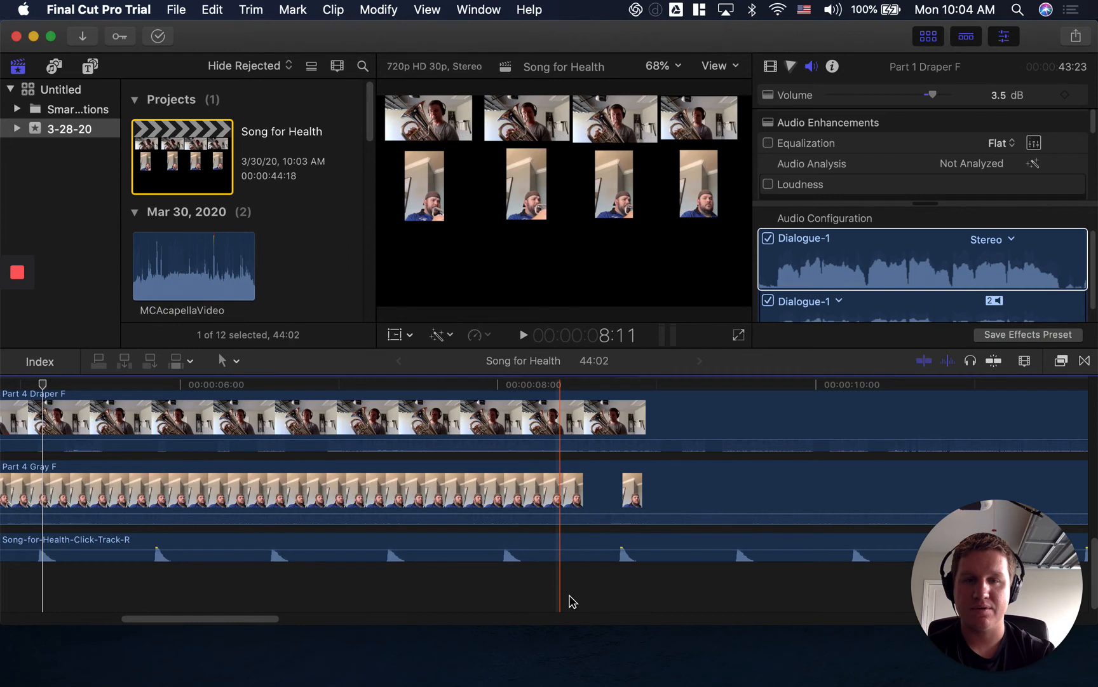
{"action": "left_click", "coordinate": [613, 596]}
{"action": "left_click_drag", "start_coordinate": [161, 621], "coordinate": [250, 618]}
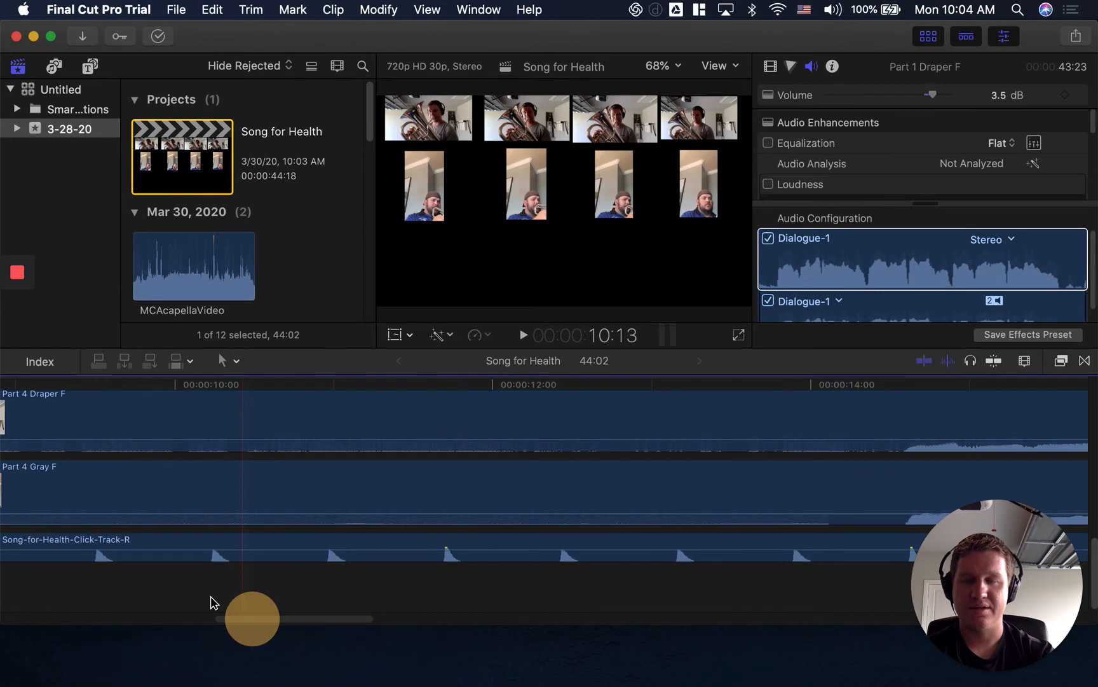
{"action": "left_click", "coordinate": [329, 577]}
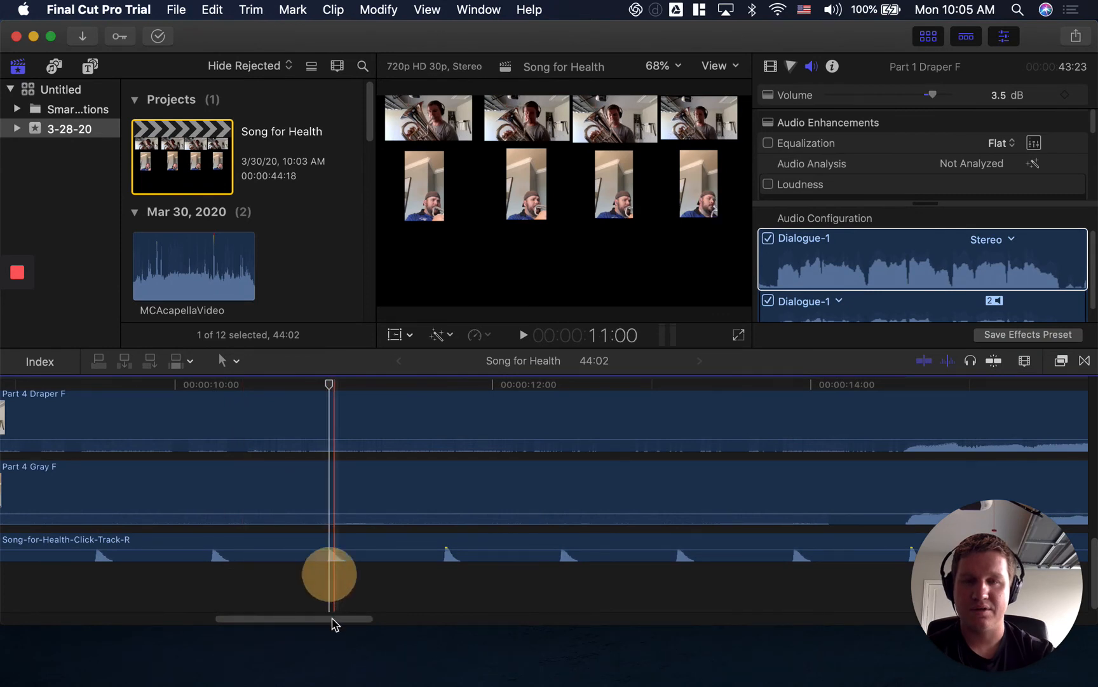
{"action": "left_click_drag", "start_coordinate": [331, 621], "coordinate": [375, 618]}
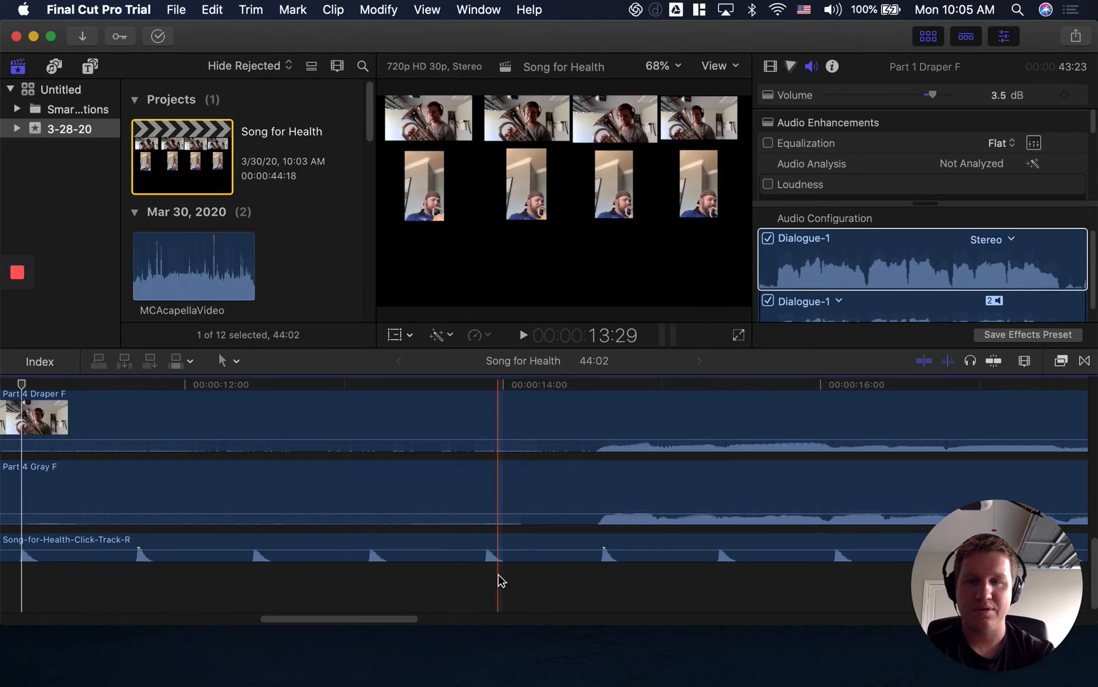
{"action": "left_click", "coordinate": [594, 595]}
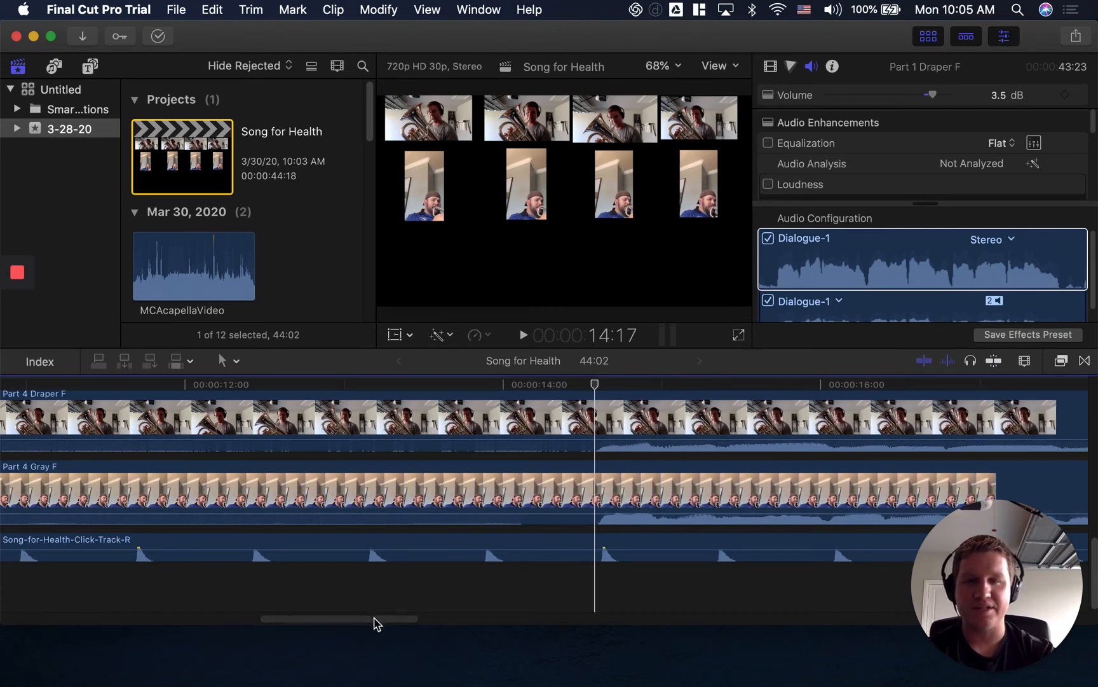
Place the playhead at 14:18, exactly on the click-track downbeat where the Part 4 clips' first note starts.
{"action": "left_click", "coordinate": [373, 620]}
{"action": "left_click", "coordinate": [355, 620]}
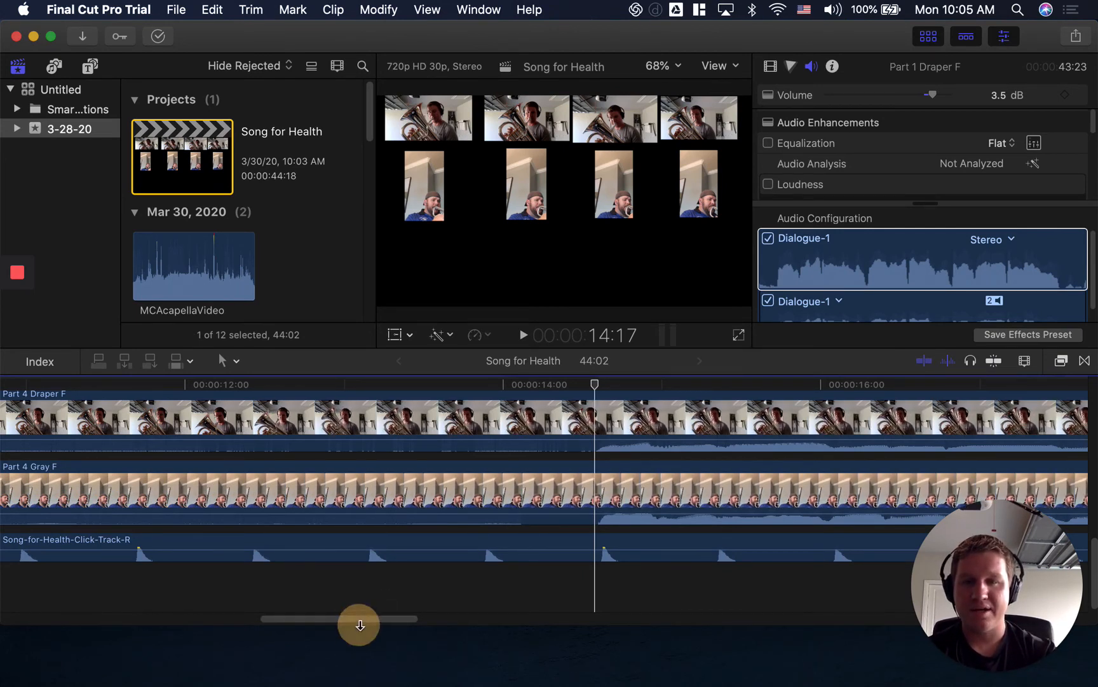
{"action": "left_click_drag", "start_coordinate": [356, 619], "coordinate": [417, 621]}
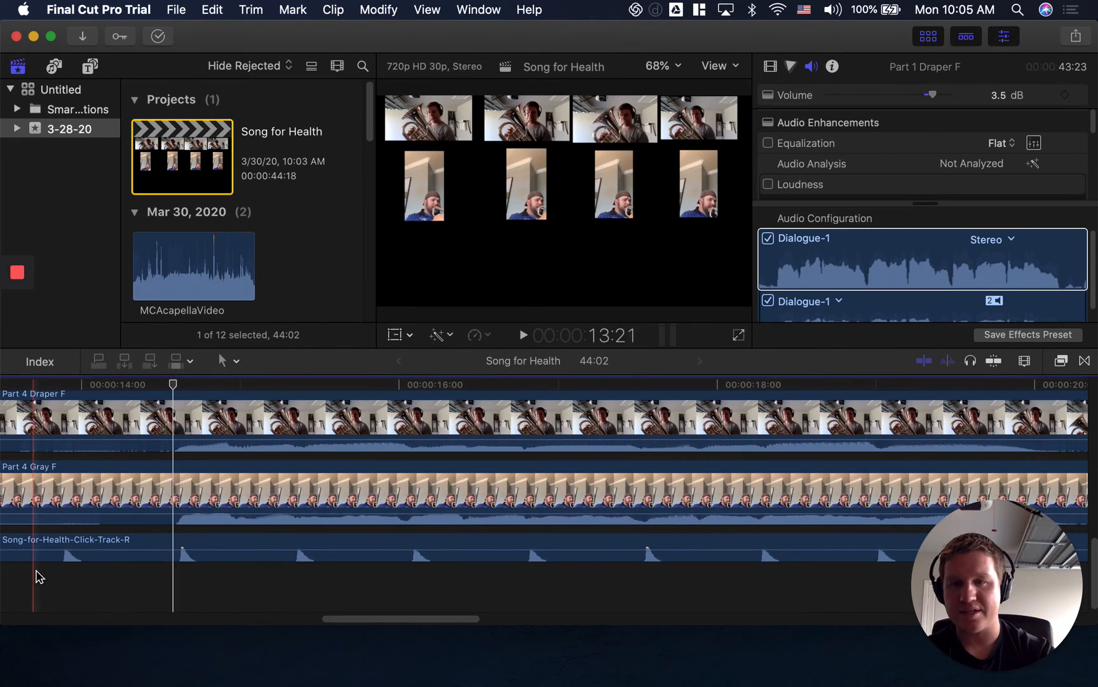
{"action": "left_click", "coordinate": [180, 389]}
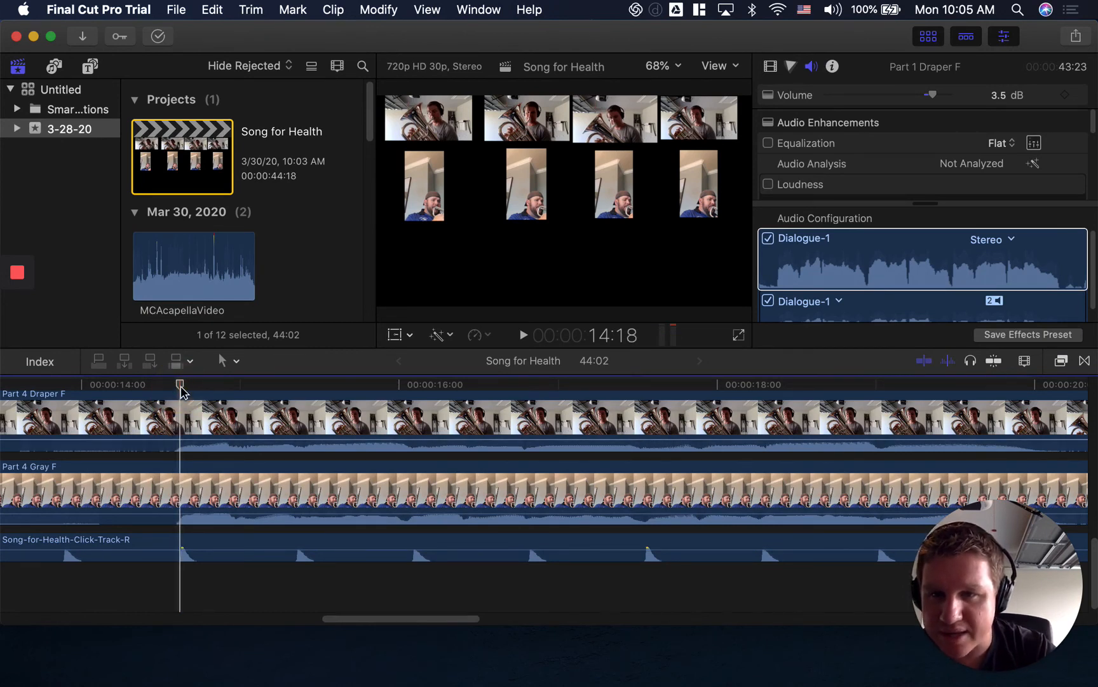
{"action": "left_click_drag", "start_coordinate": [180, 389], "coordinate": [179, 388]}
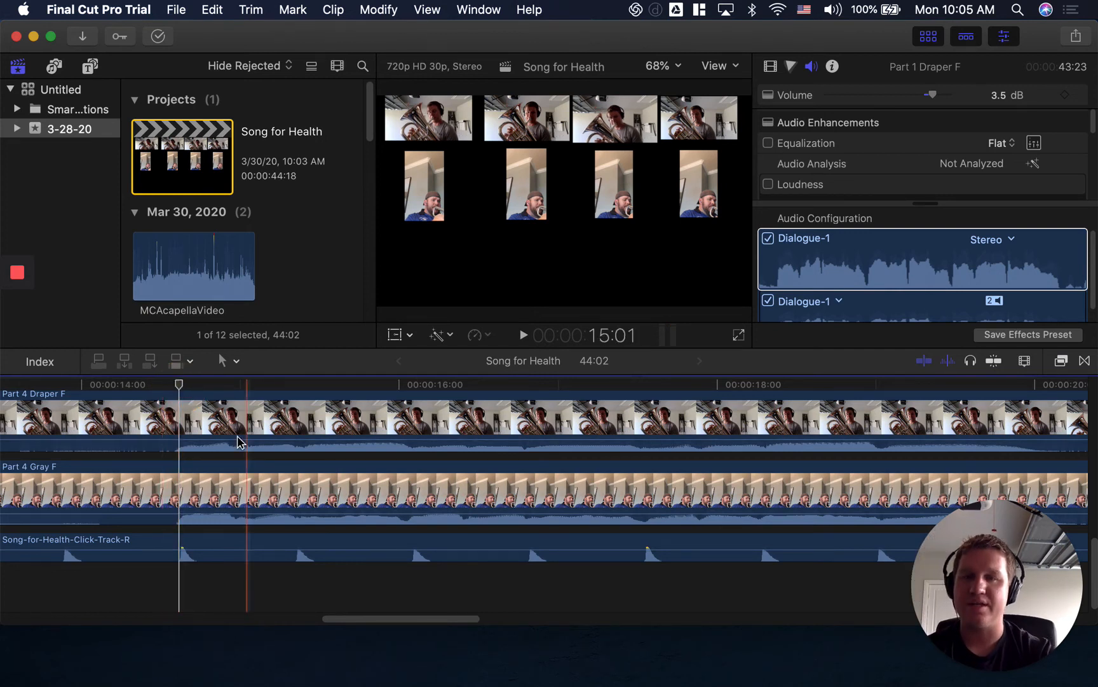
{"action": "left_click_drag", "start_coordinate": [180, 386], "coordinate": [182, 389]}
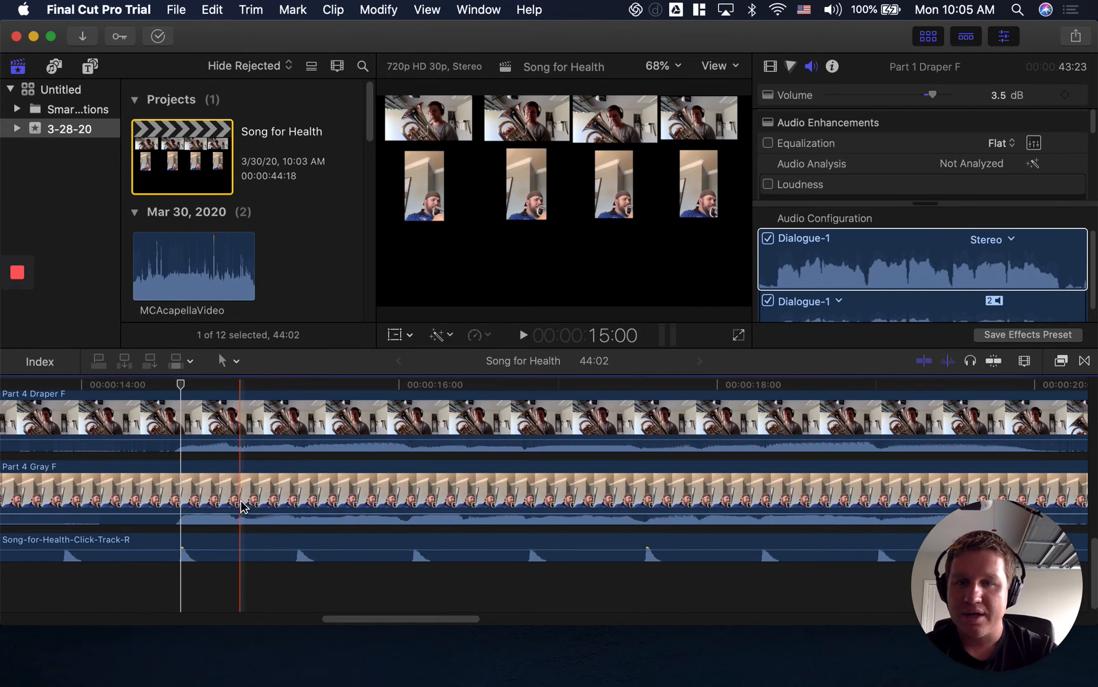
Select the Part 4 Gray F and Part 4 Draper F clips in turn to compare their note starts with the playhead.
{"action": "left_click_drag", "start_coordinate": [241, 500], "coordinate": [247, 500]}
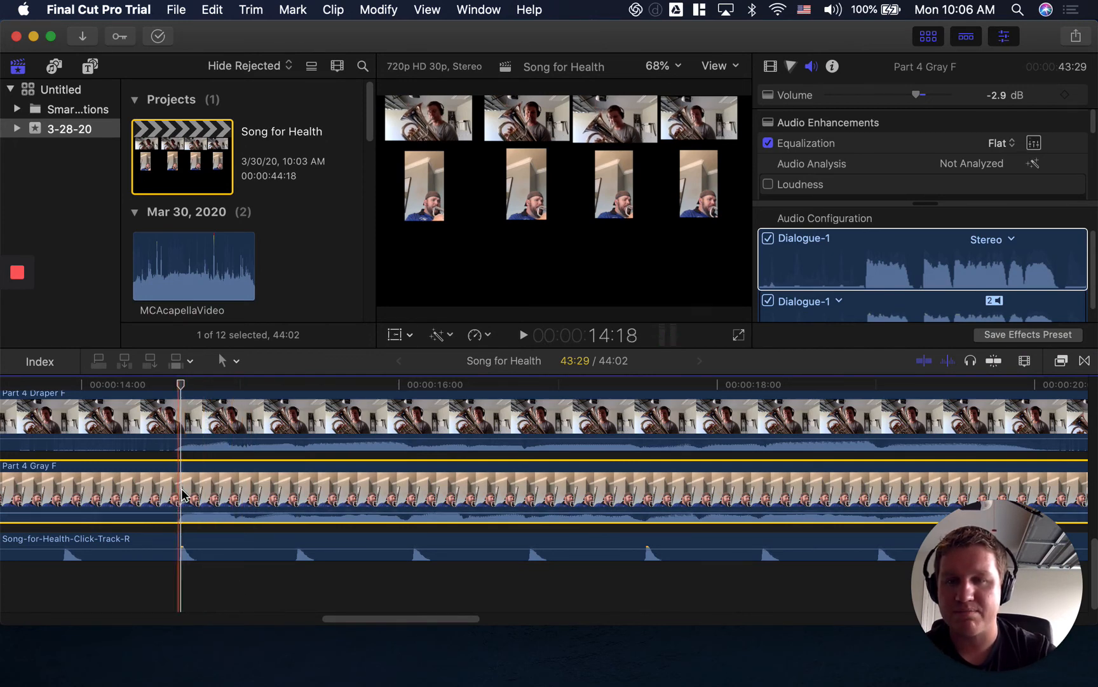
{"action": "left_click", "coordinate": [199, 449]}
{"action": "left_click_drag", "start_coordinate": [199, 449], "coordinate": [203, 451]}
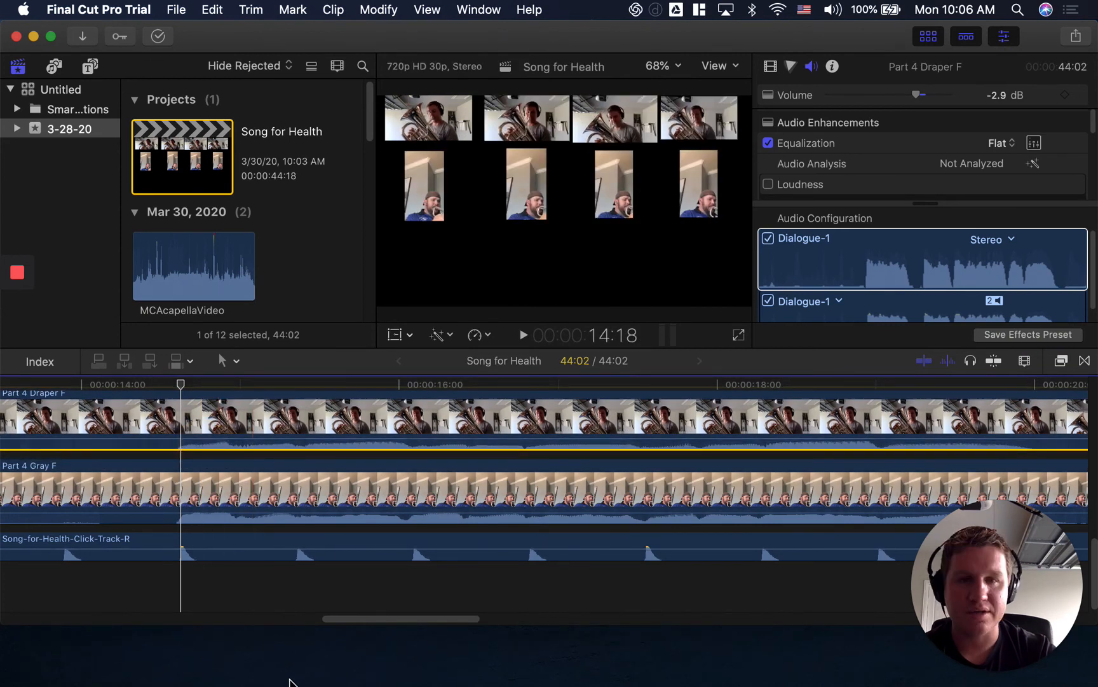
Inspect the audio of the Part 2 Gray F clip by selecting it and its first Dialogue-1 component.
{"action": "scroll", "coordinate": [693, 613], "scroll_direction": "up", "scroll_amount": 1}
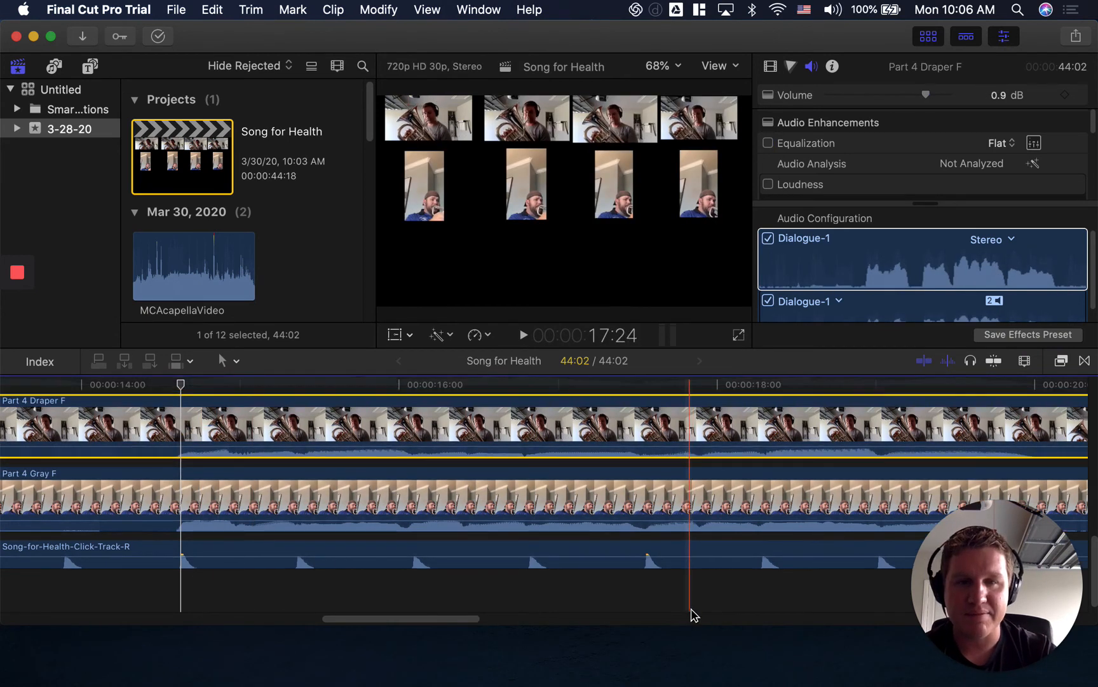
{"action": "scroll", "coordinate": [693, 613], "scroll_direction": "up", "scroll_amount": 2}
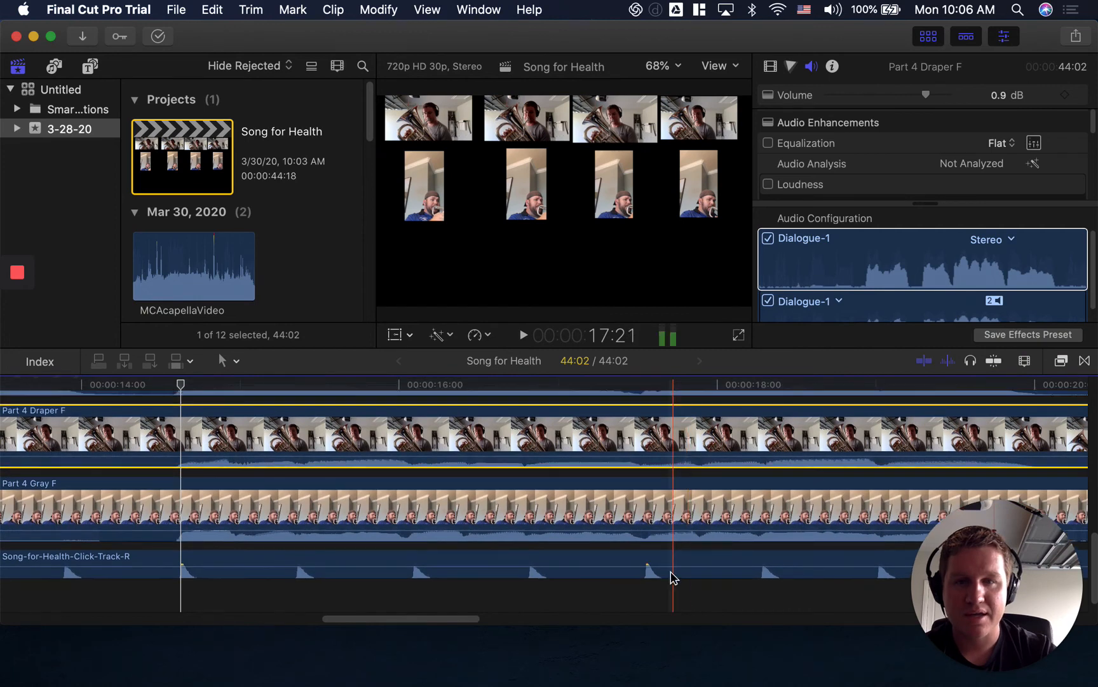
{"action": "scroll", "coordinate": [424, 443], "scroll_direction": "up", "scroll_amount": 5}
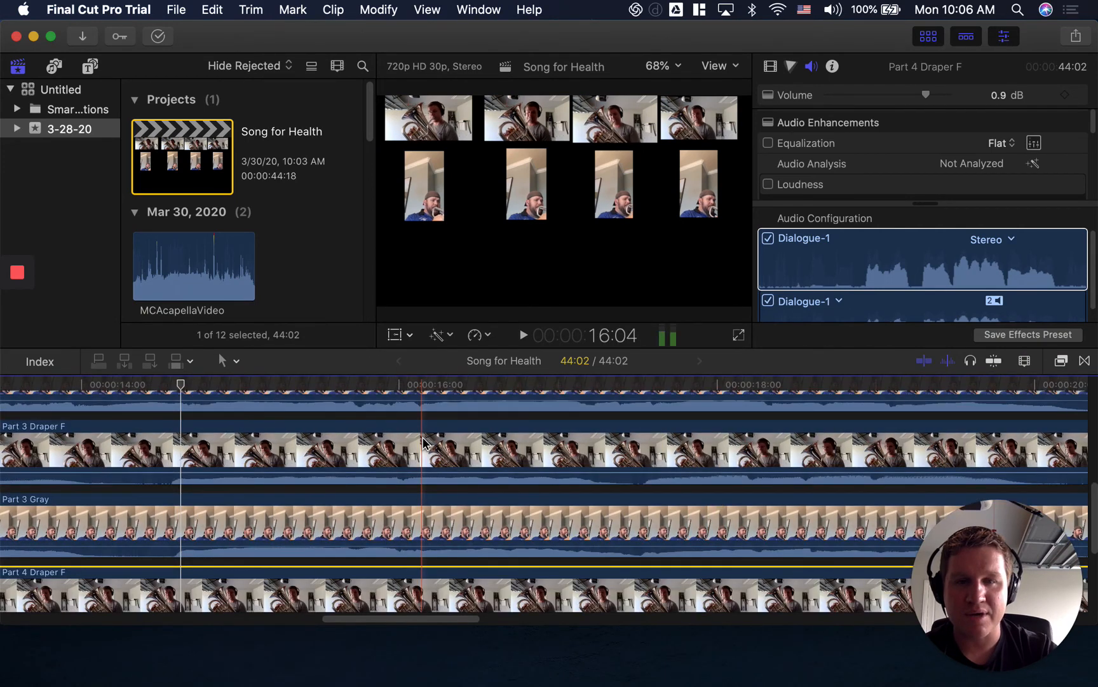
{"action": "scroll", "coordinate": [424, 443], "scroll_direction": "up", "scroll_amount": 3}
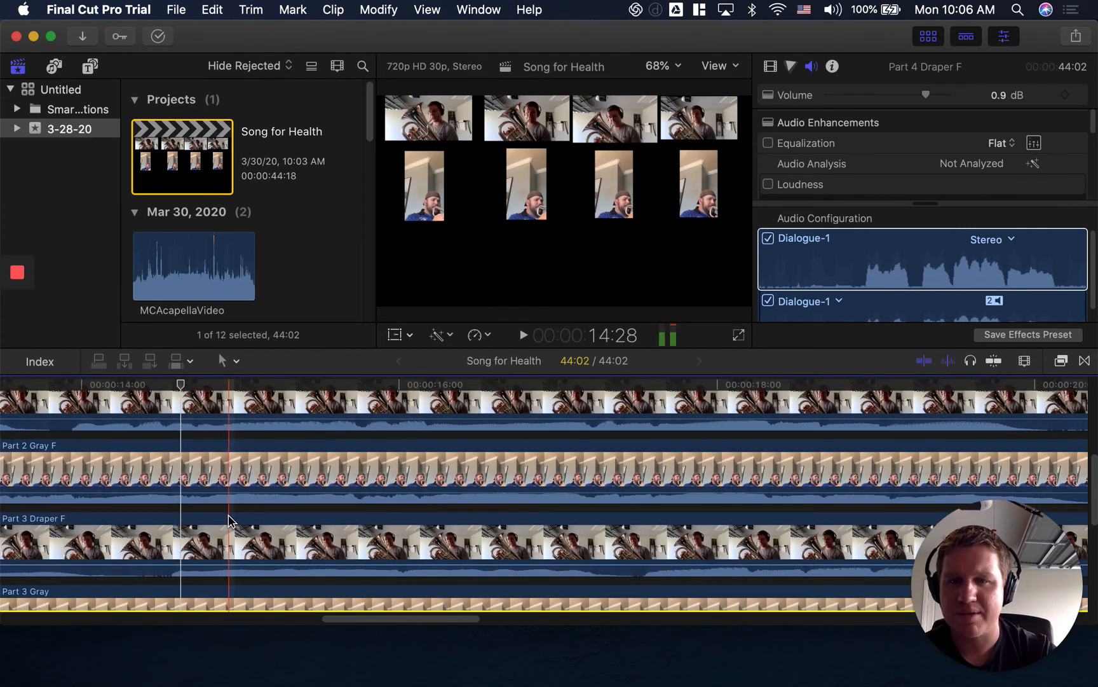
{"action": "left_click", "coordinate": [238, 483]}
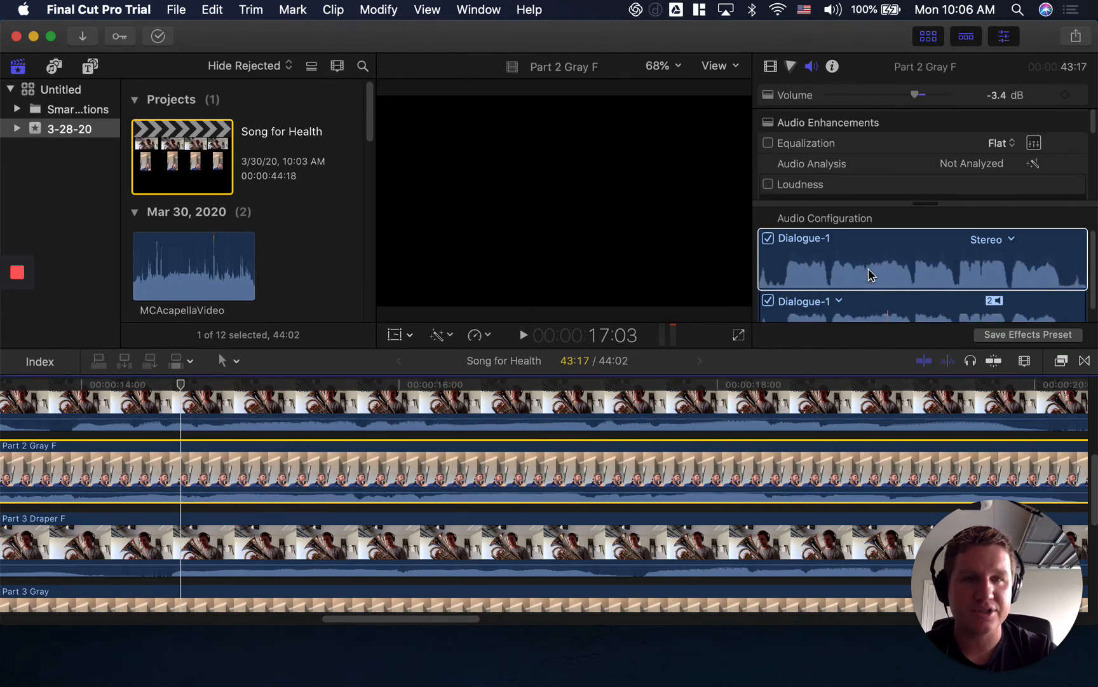
{"action": "left_click", "coordinate": [852, 280]}
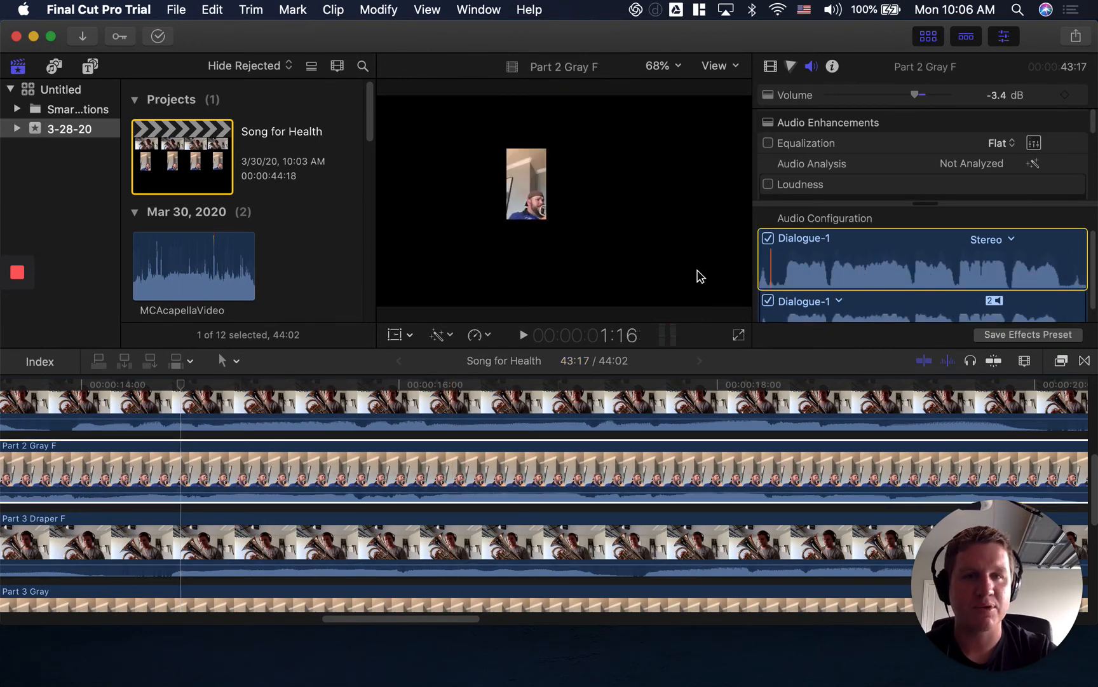
{"action": "scroll", "coordinate": [364, 445], "scroll_direction": "up", "scroll_amount": 5}
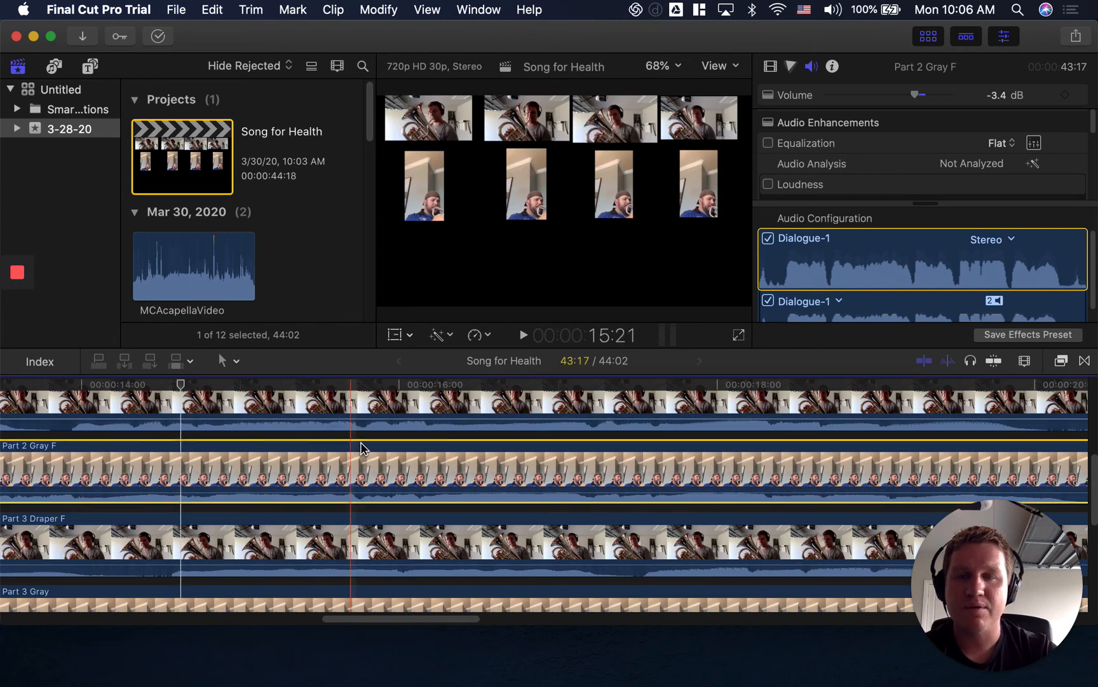
Inspect the audio of the Part 1 Gray F clip and its first Dialogue-1 component, then reselect the clip in the timeline.
{"action": "scroll", "coordinate": [366, 452], "scroll_direction": "up", "scroll_amount": 2}
{"action": "left_click", "coordinate": [343, 503]}
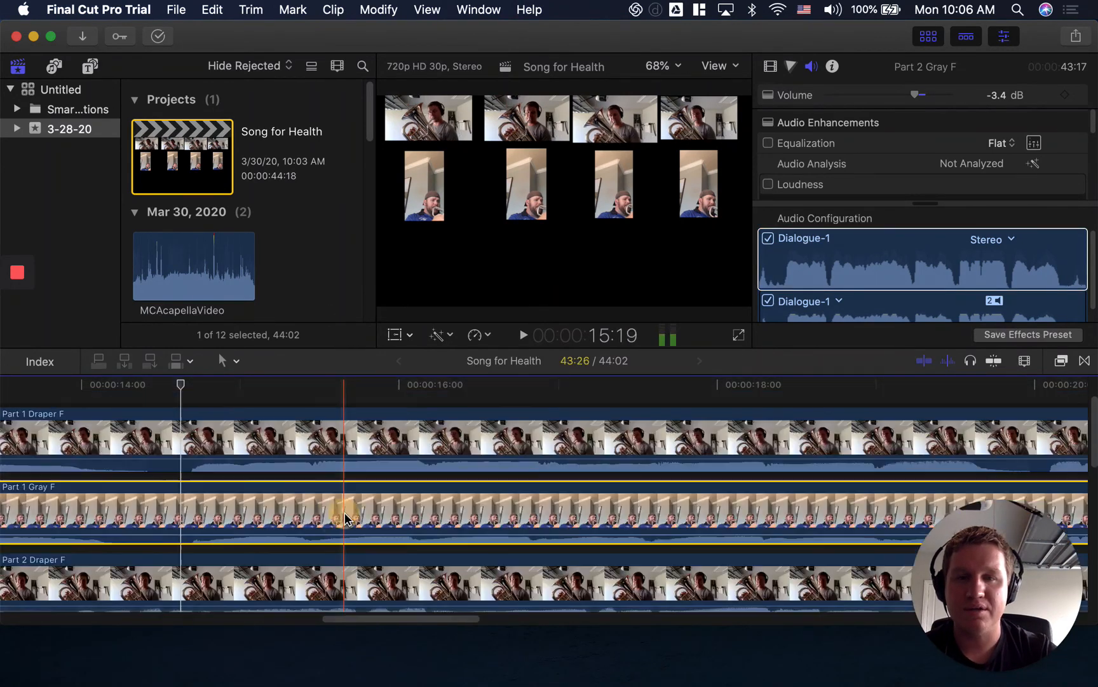
{"action": "left_click", "coordinate": [943, 242]}
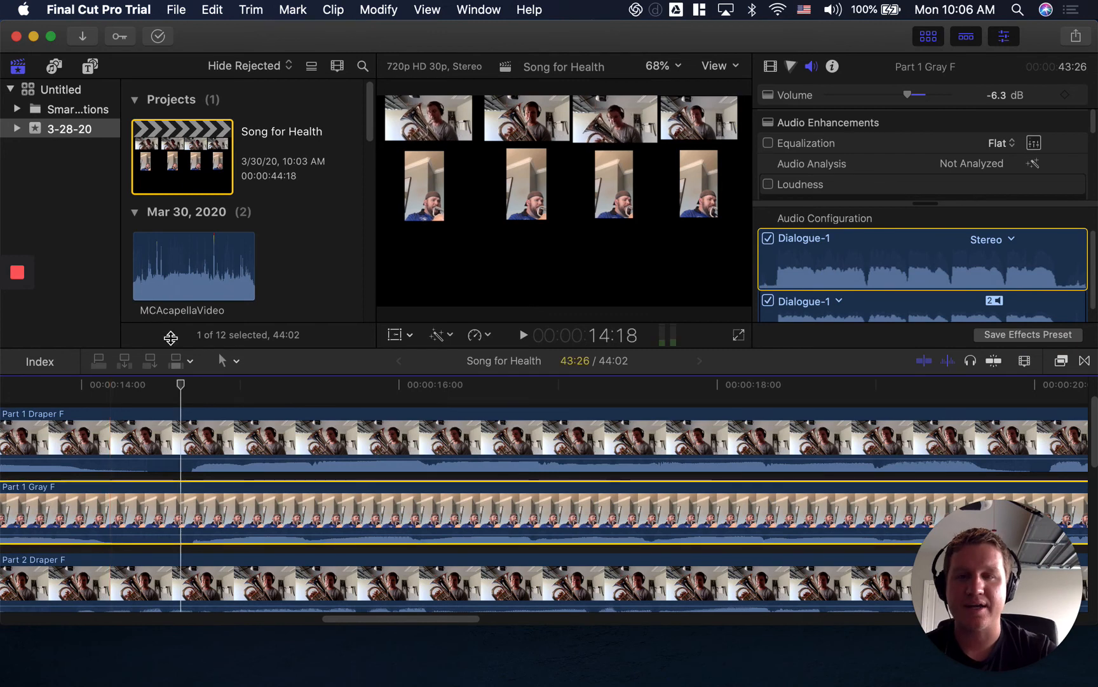
{"action": "left_click", "coordinate": [444, 515]}
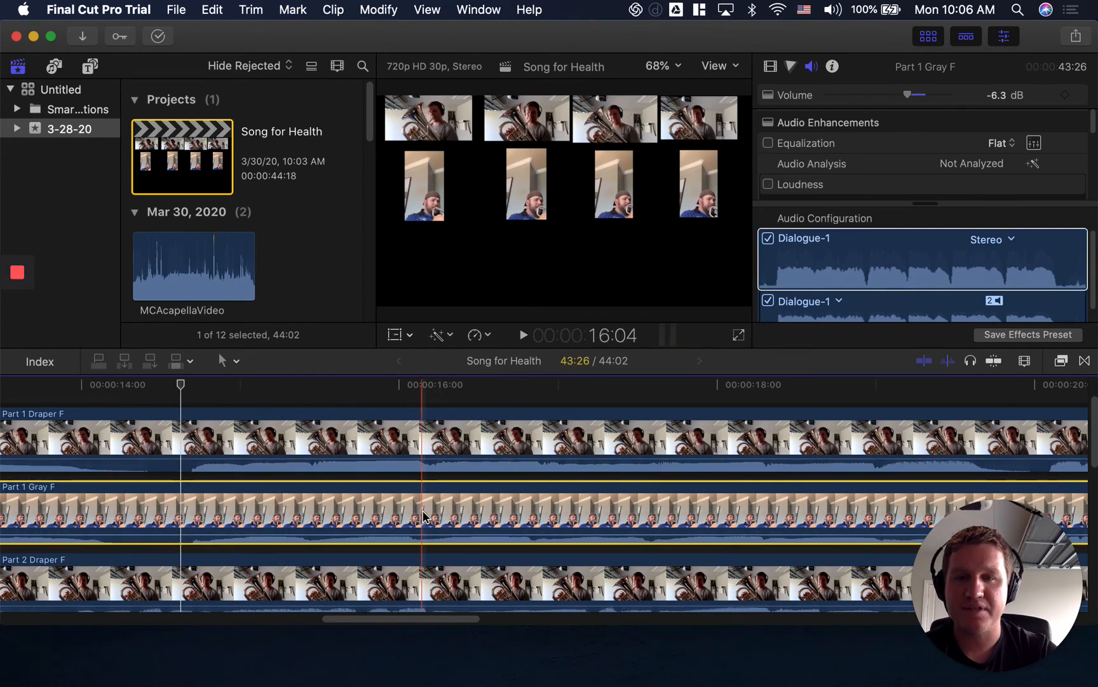
{"action": "scroll", "coordinate": [290, 441], "scroll_direction": "up", "scroll_amount": 3}
{"action": "scroll", "coordinate": [289, 442], "scroll_direction": "up", "scroll_amount": 2}
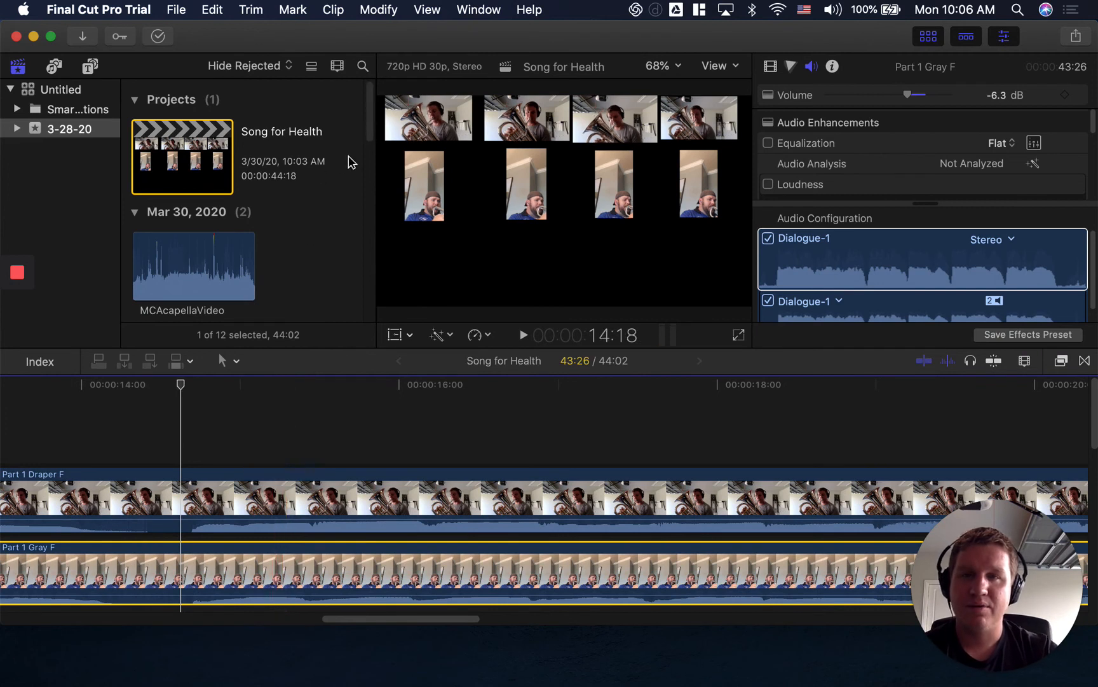
Select the Part 1 Draper F clip in the timeline and turn on Transform for its picture.
{"action": "left_click", "coordinate": [268, 493]}
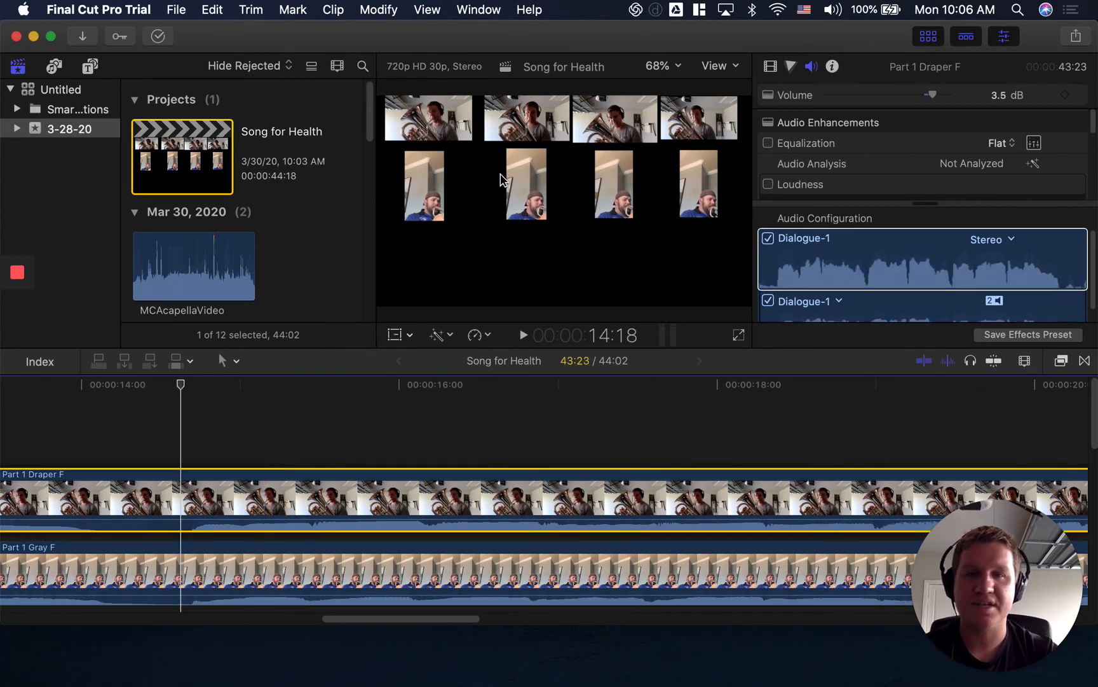
{"action": "left_click", "coordinate": [471, 233]}
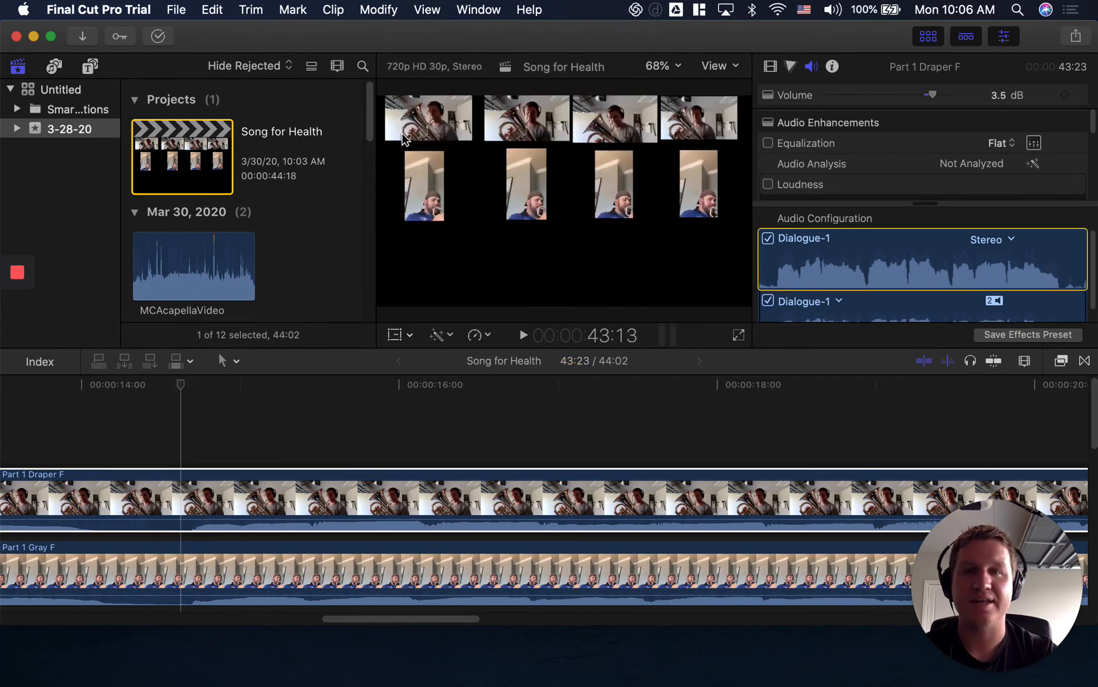
{"action": "left_click", "coordinate": [218, 478]}
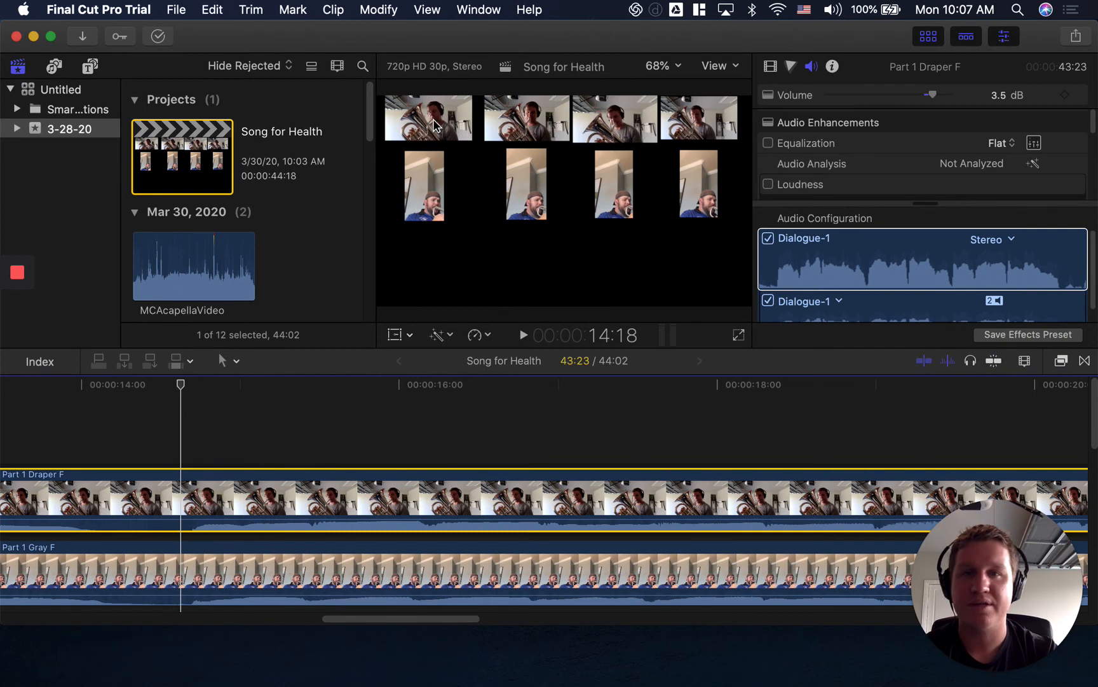
{"action": "left_click", "coordinate": [410, 335]}
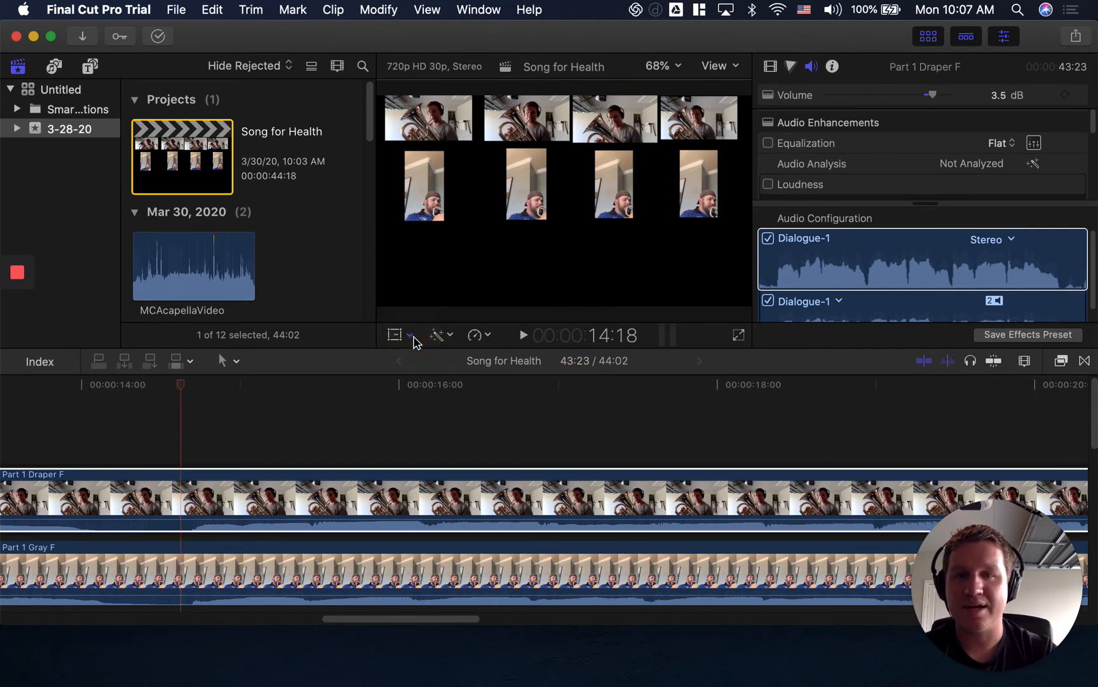
{"action": "left_click", "coordinate": [437, 355]}
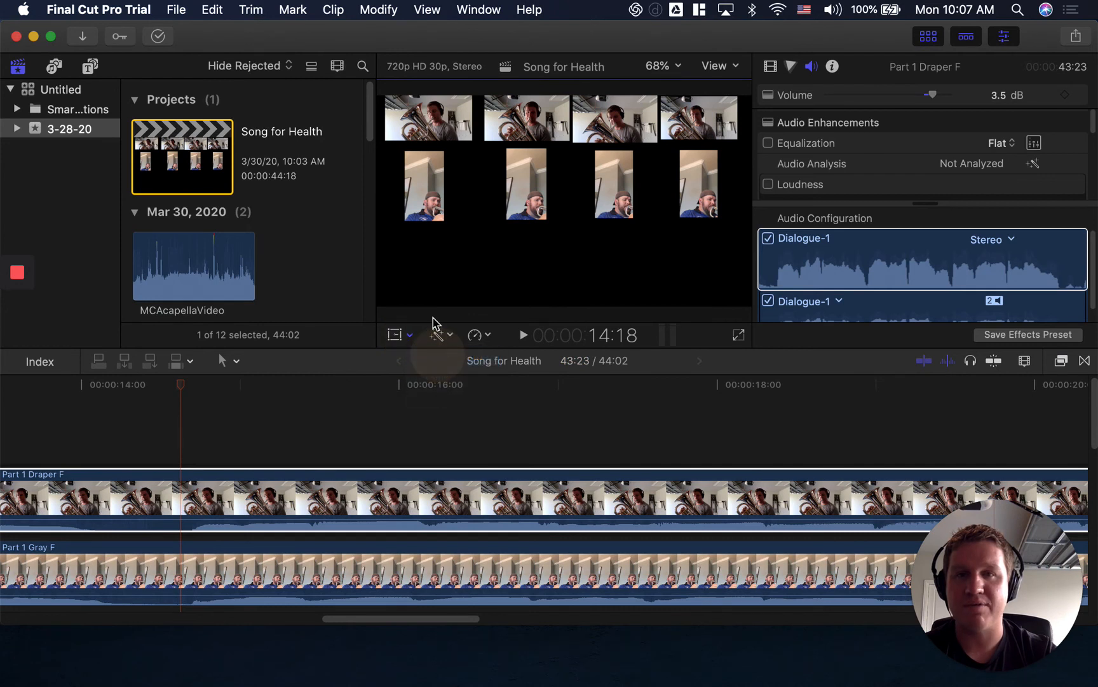
Enlarge the Part 1 Draper F picture until it fills most of the frame, and shift it toward the frame's lower right.
{"action": "left_click_drag", "start_coordinate": [471, 140], "coordinate": [583, 236]}
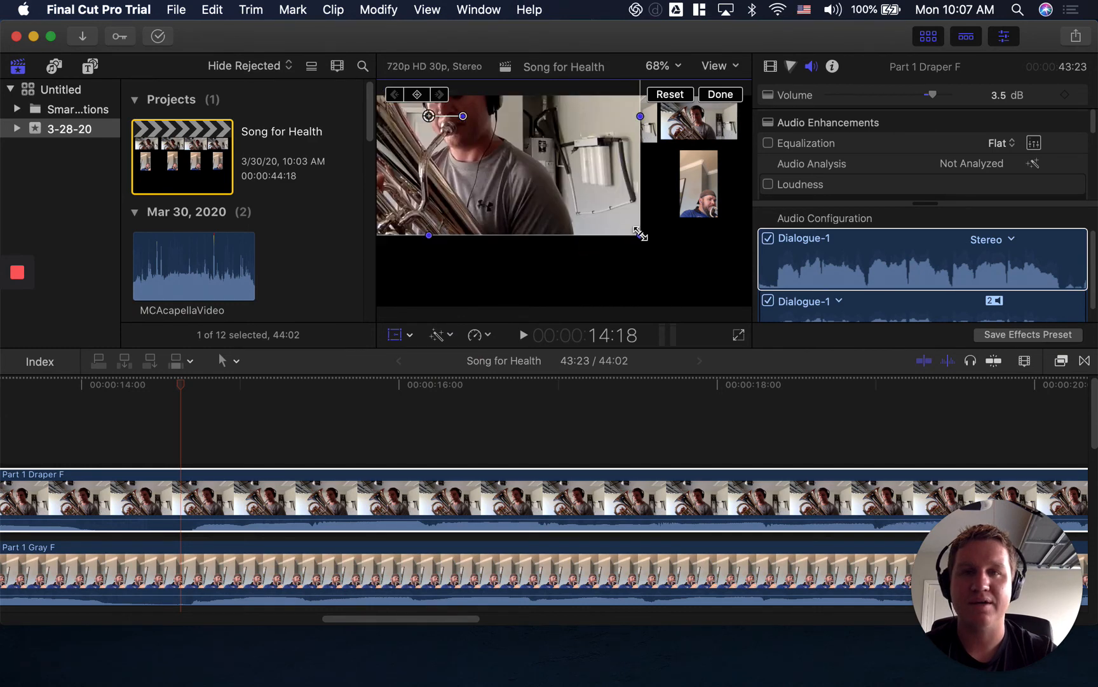
{"action": "left_click_drag", "start_coordinate": [515, 171], "coordinate": [616, 239]}
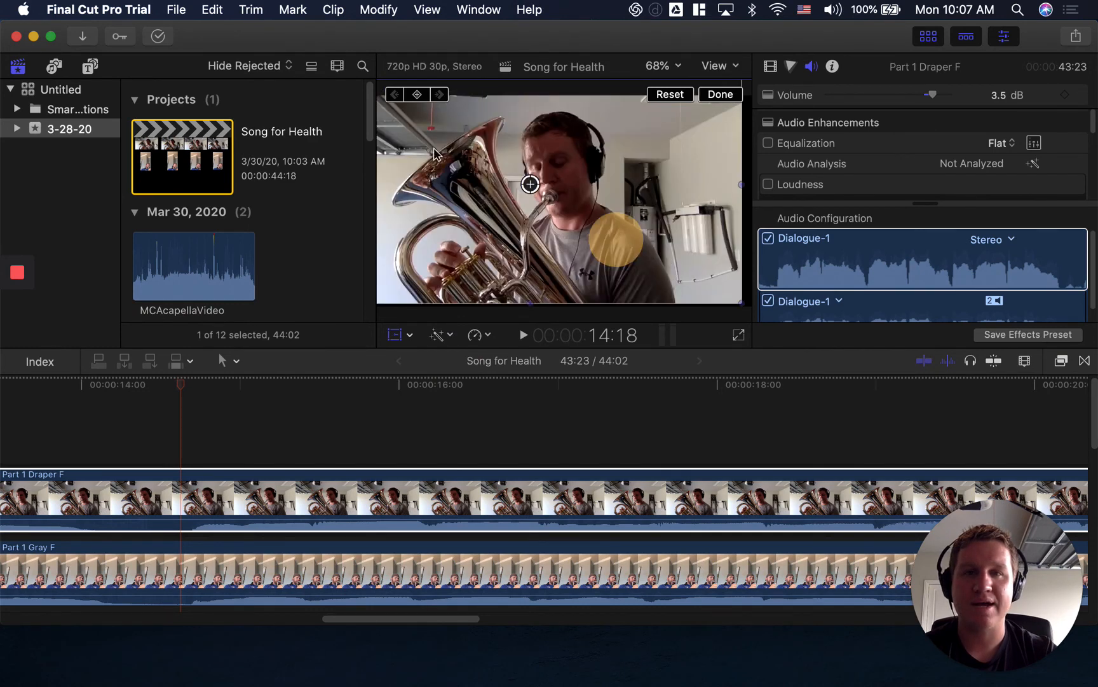
{"action": "left_click_drag", "start_coordinate": [477, 138], "coordinate": [584, 169]}
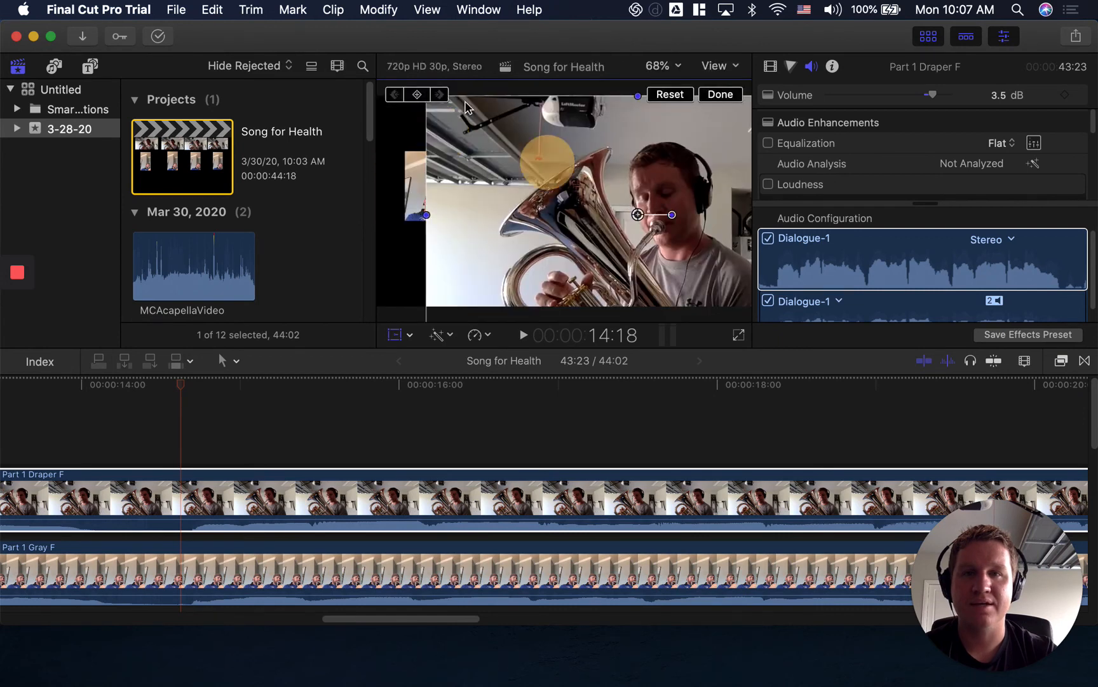
Shrink the Part 1 Draper F picture to match its neighbours and place it at the left end of the upper row.
{"action": "left_click_drag", "start_coordinate": [476, 133], "coordinate": [465, 202]}
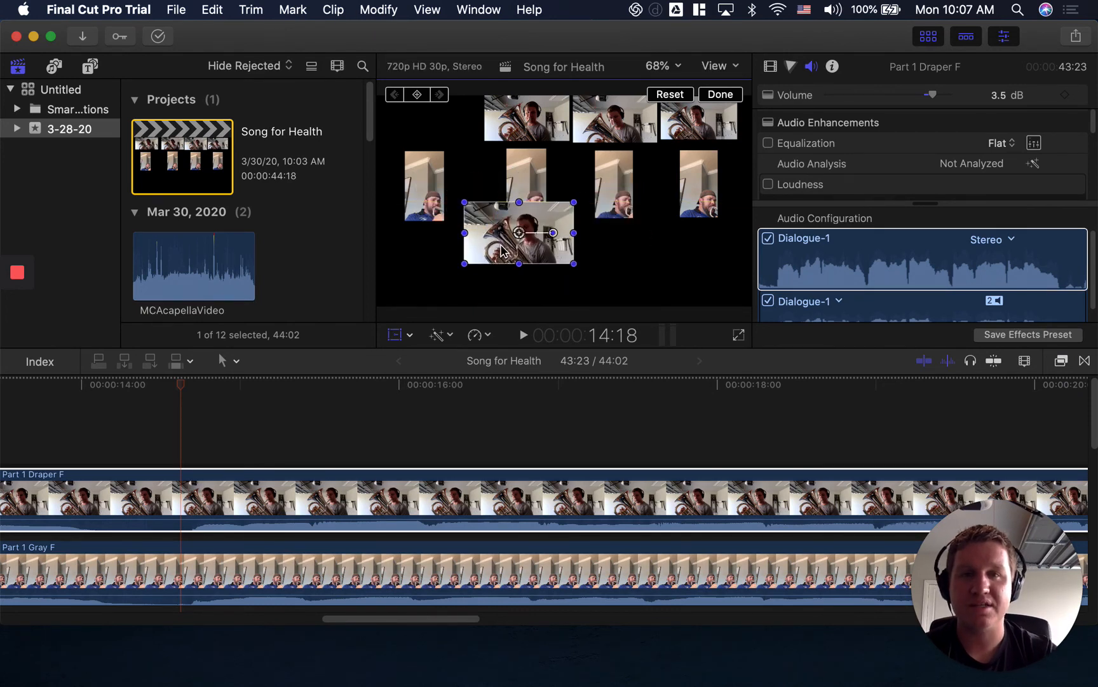
{"action": "left_click_drag", "start_coordinate": [502, 250], "coordinate": [416, 103]}
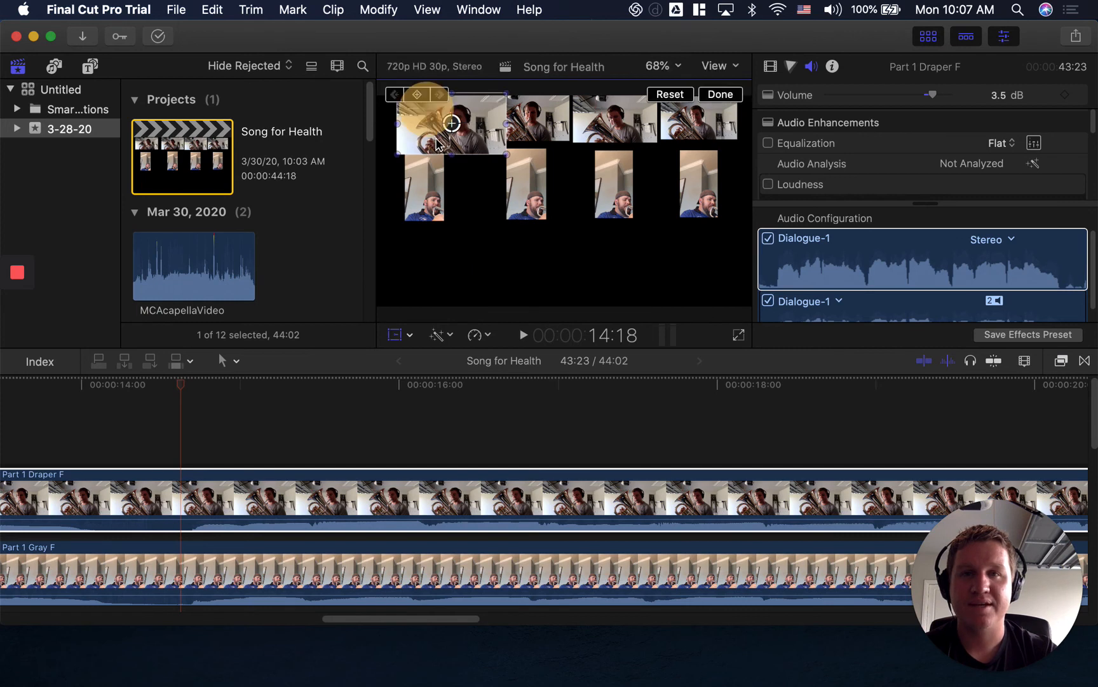
{"action": "left_click_drag", "start_coordinate": [505, 156], "coordinate": [438, 122]}
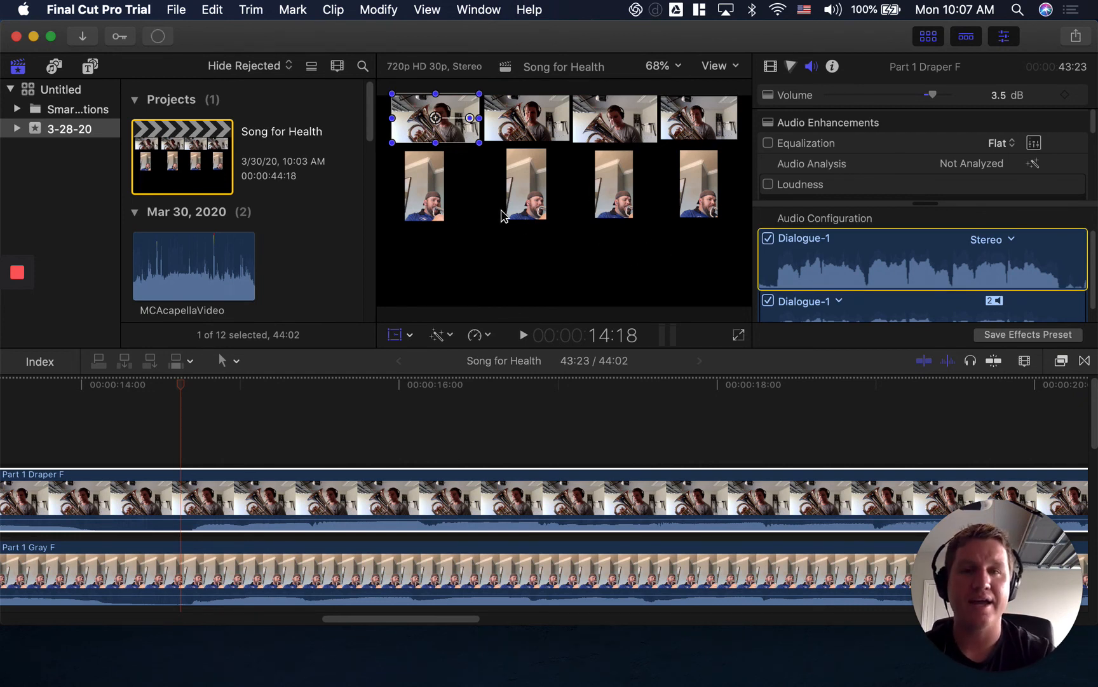
{"action": "left_click", "coordinate": [520, 243]}
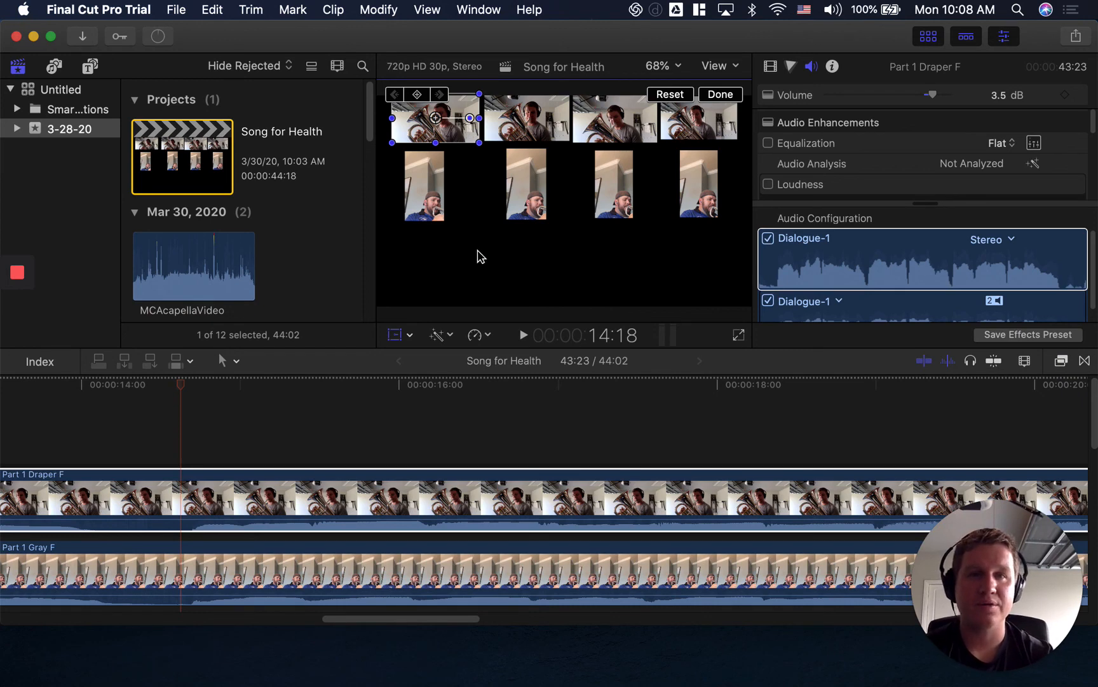
Select the Song for Health project in the browser and open its YouTube share dialog.
{"action": "left_click", "coordinate": [189, 10]}
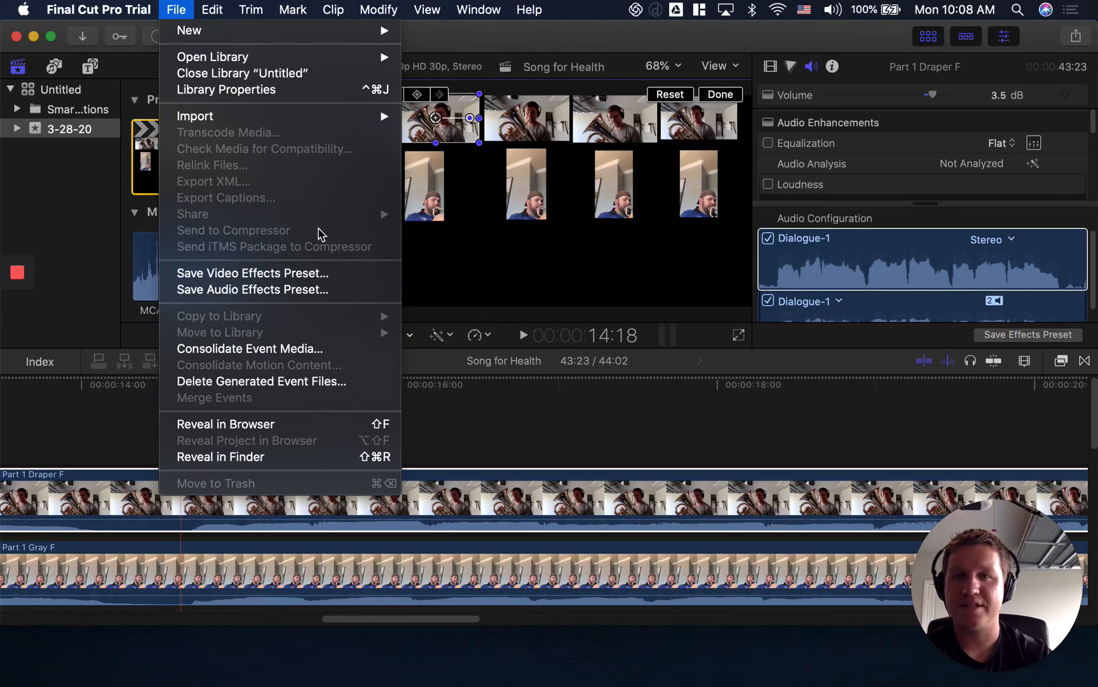
{"action": "key", "text": "Escape"}
{"action": "left_click", "coordinate": [420, 410]}
{"action": "left_click", "coordinate": [205, 159]}
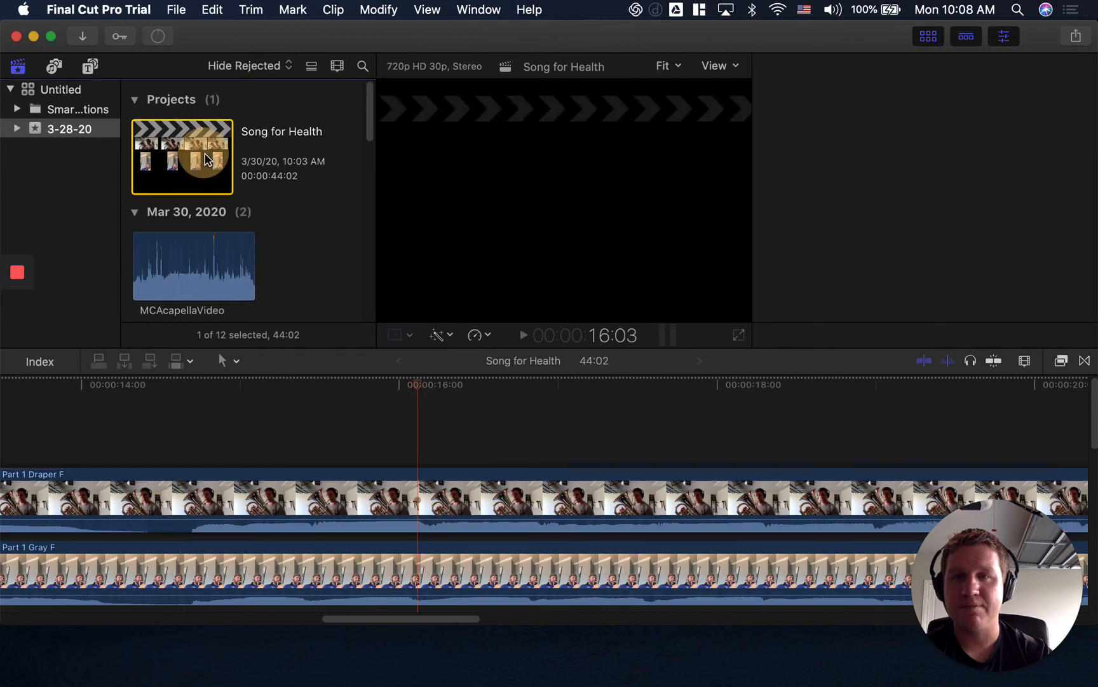
{"action": "left_click", "coordinate": [176, 10]}
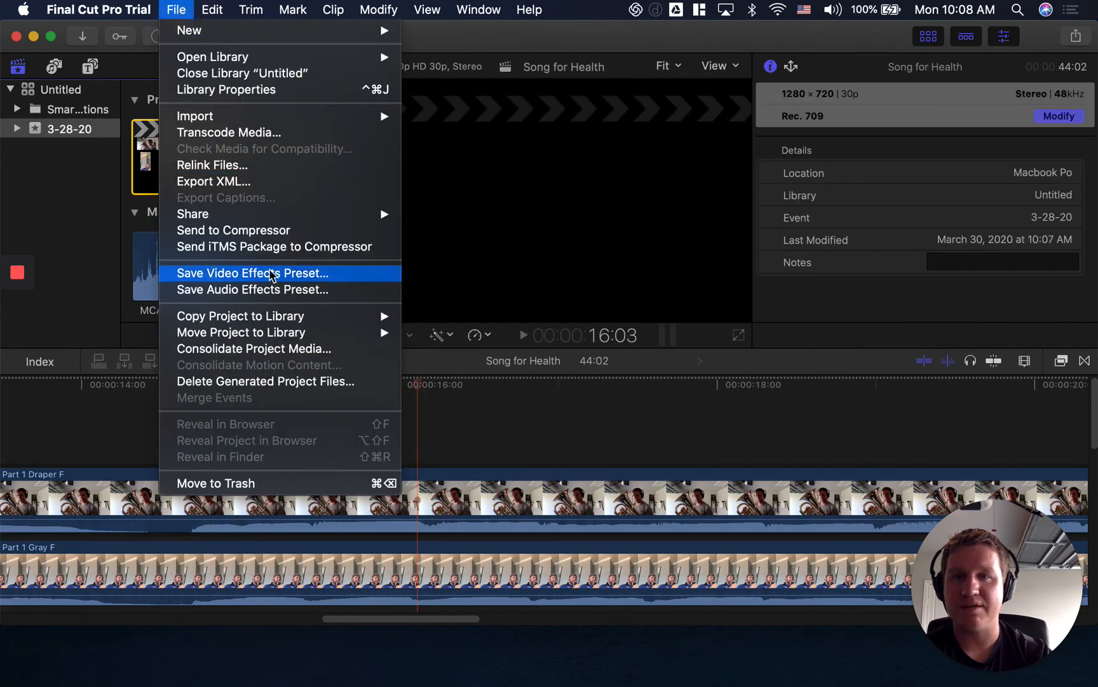
{"action": "mouse_move", "coordinate": [316, 215]}
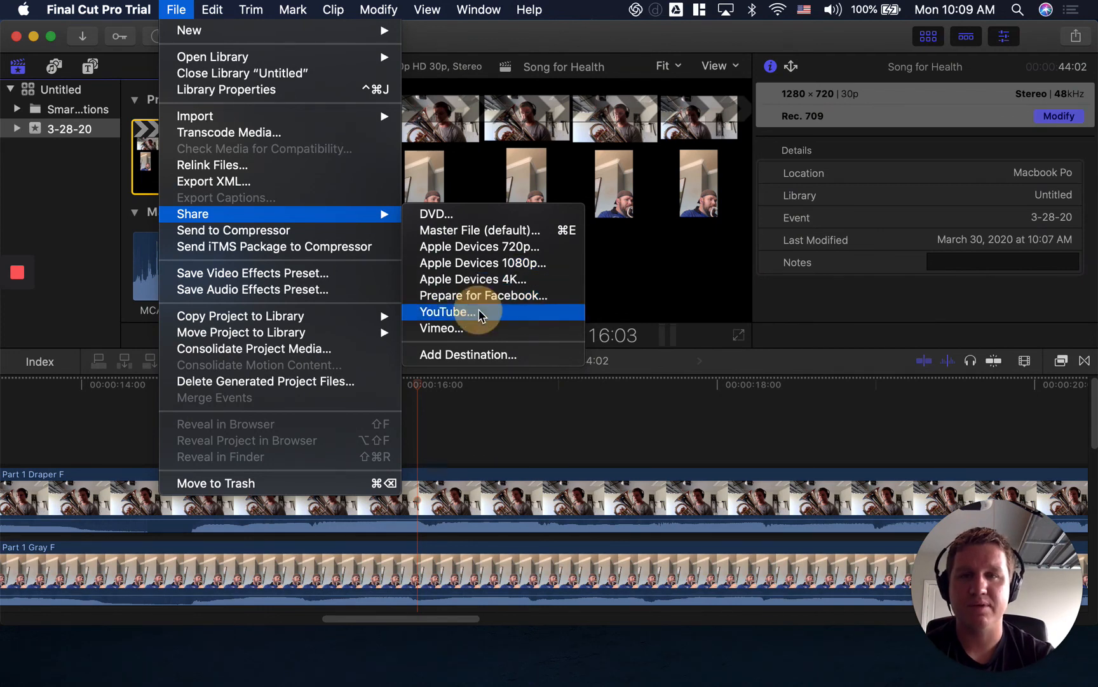
{"action": "left_click", "coordinate": [485, 308]}
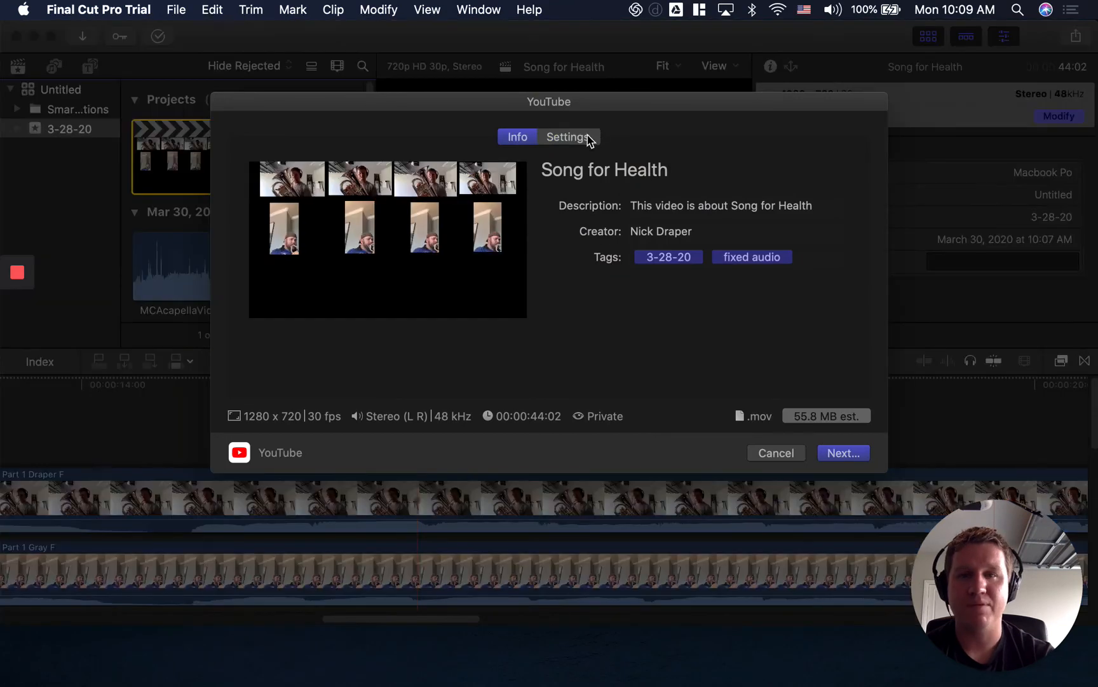
Review the YouTube export's settings and video information, then cancel the share.
{"action": "left_click", "coordinate": [582, 136]}
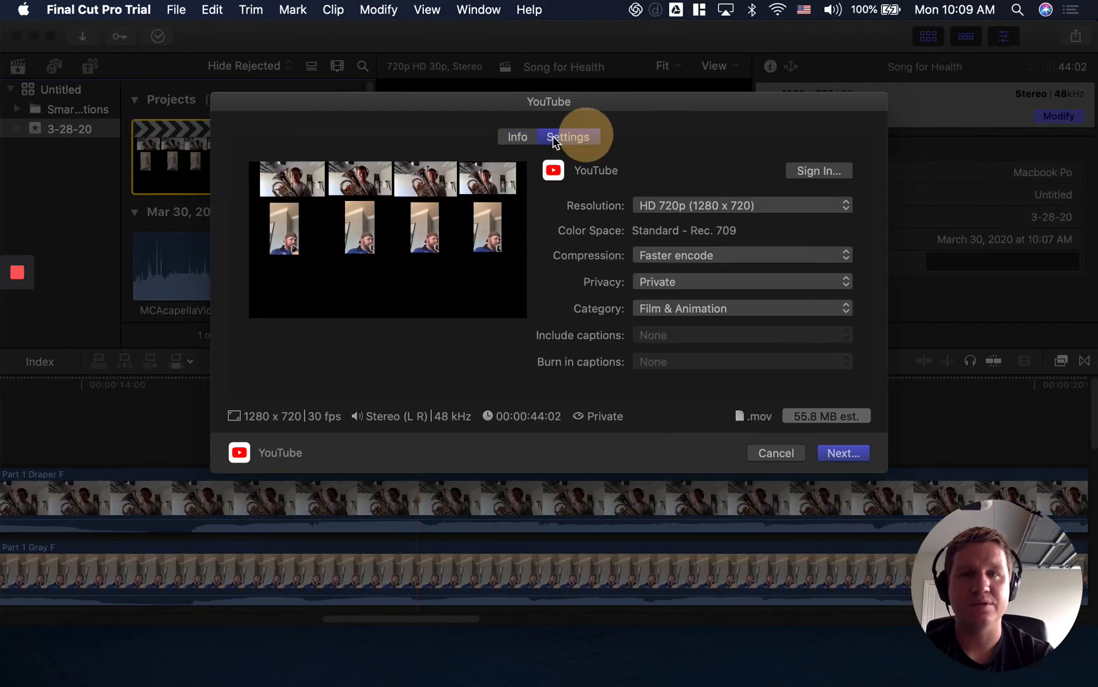
{"action": "left_click", "coordinate": [519, 125]}
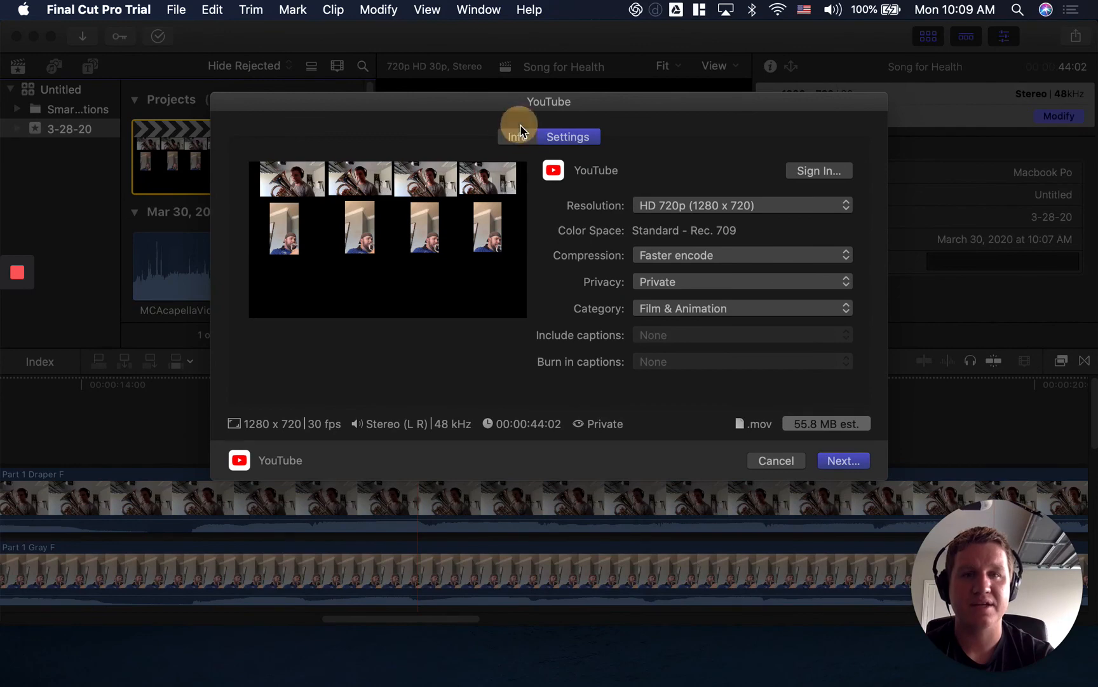
{"action": "left_click", "coordinate": [518, 136]}
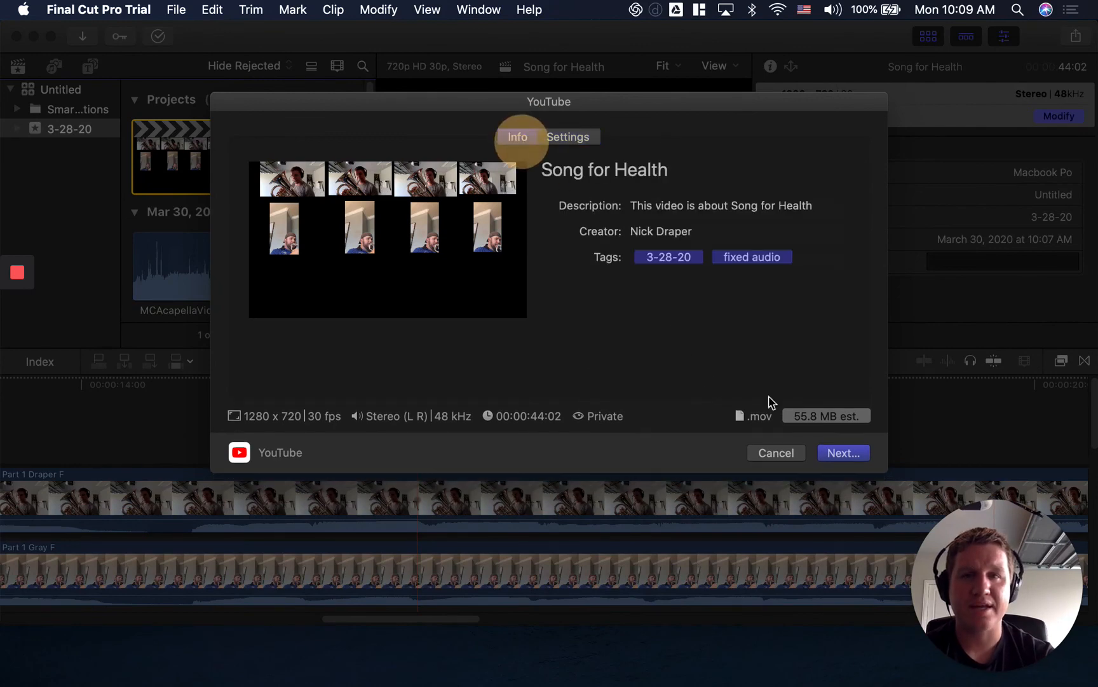
{"action": "left_click", "coordinate": [797, 454]}
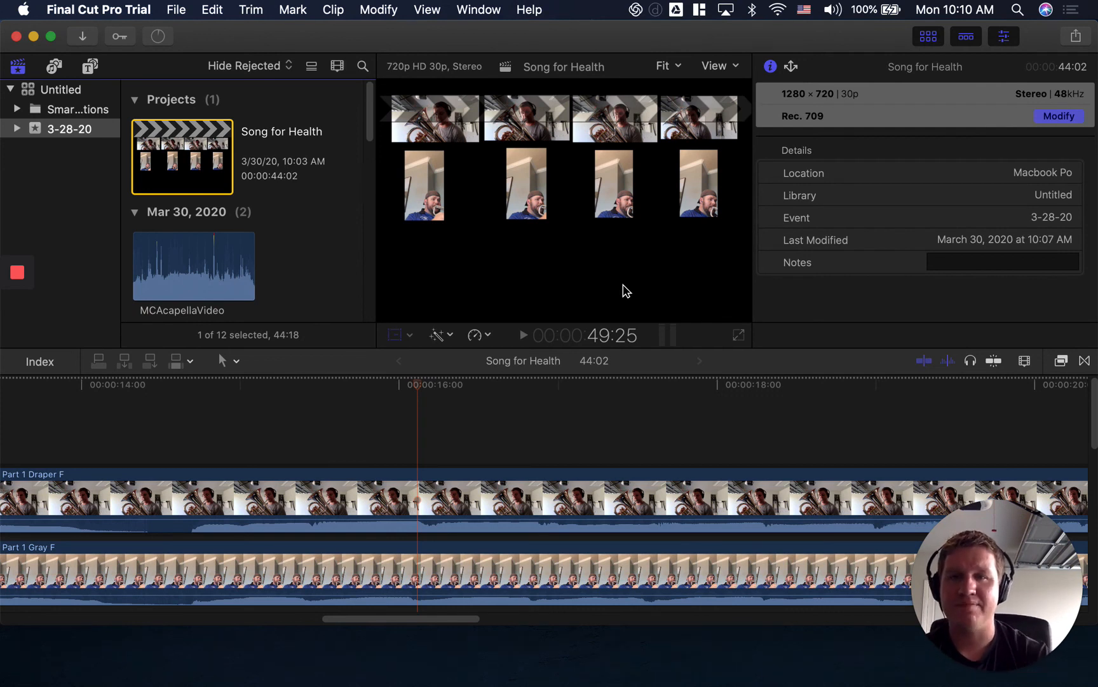
Inspect the audio of the MCAcapellaVideo clip by selecting it in the browser and choosing its first Dialogue-1 component.
{"action": "left_click", "coordinate": [229, 284]}
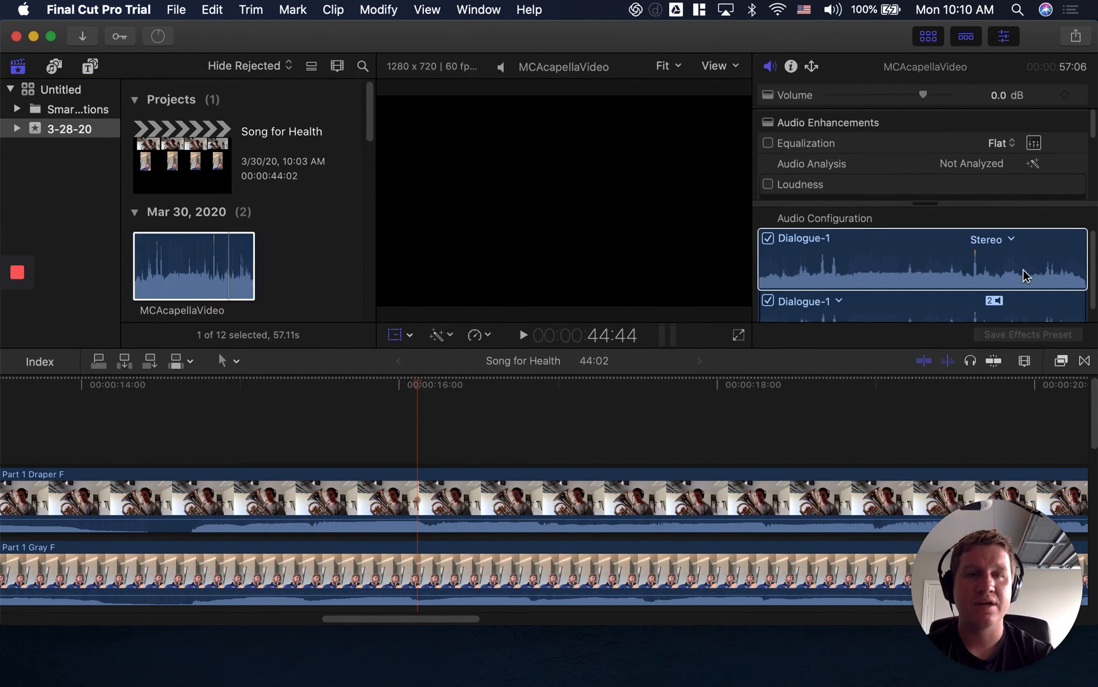
{"action": "left_click", "coordinate": [975, 257]}
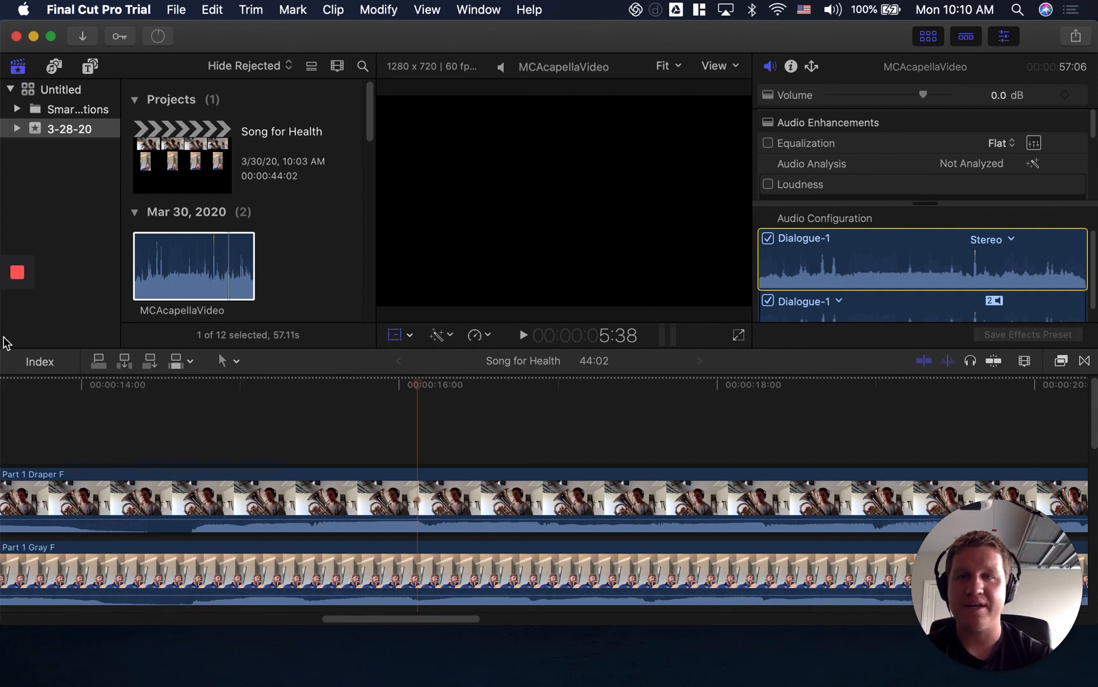
{"action": "mouse_move", "coordinate": [22, 294]}
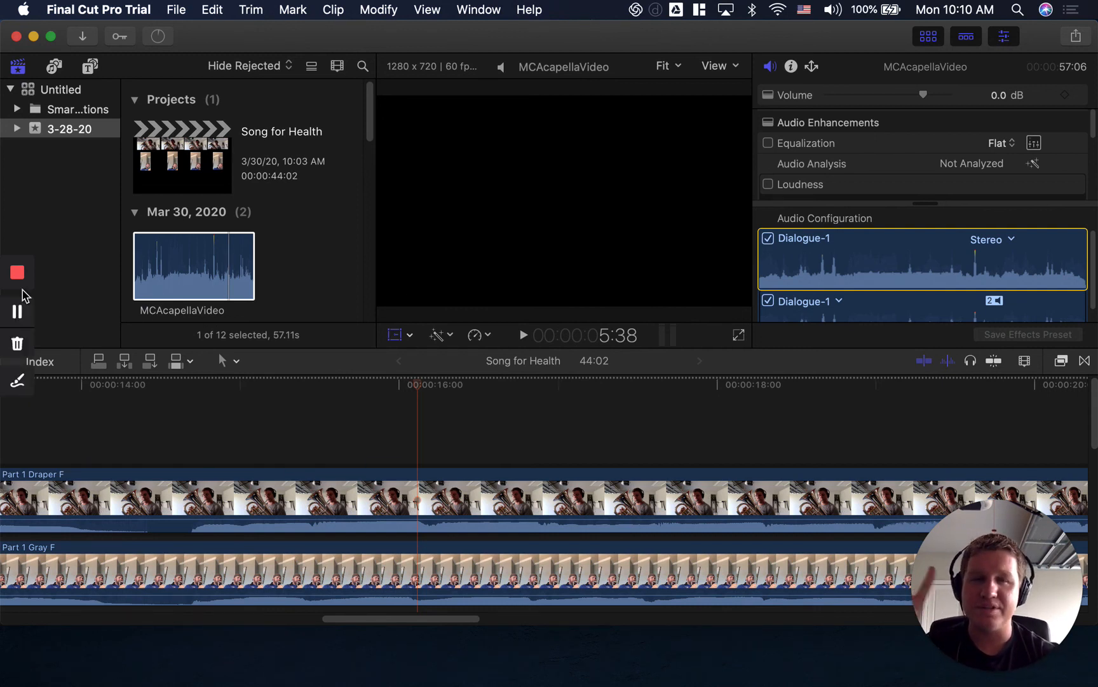